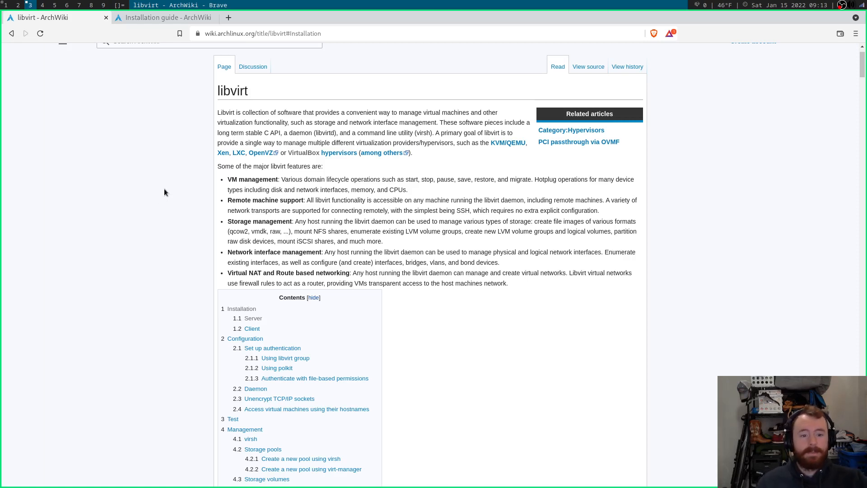
Look over the top of the ArchWiki libvirt article, highlighting its title.
{"action": "scroll", "coordinate": [163, 191], "scroll_direction": "down", "scroll_amount": 3}
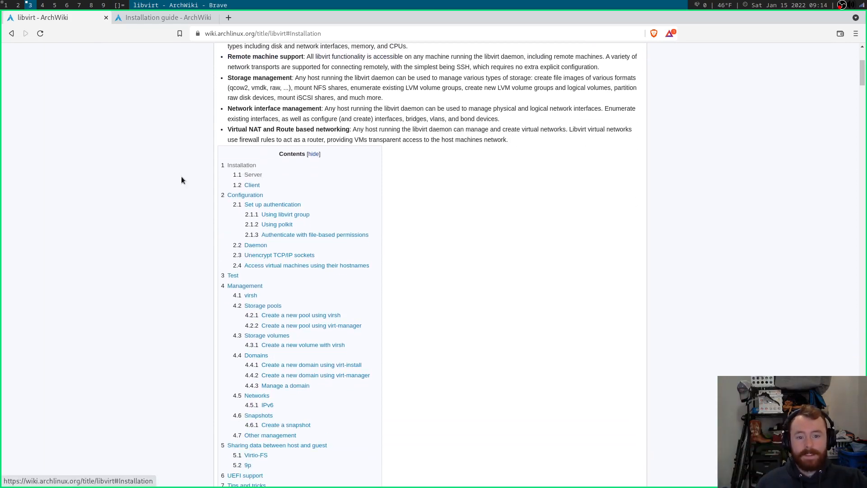
{"action": "scroll", "coordinate": [171, 178], "scroll_direction": "up", "scroll_amount": 4}
{"action": "left_click_drag", "start_coordinate": [218, 141], "coordinate": [247, 141]}
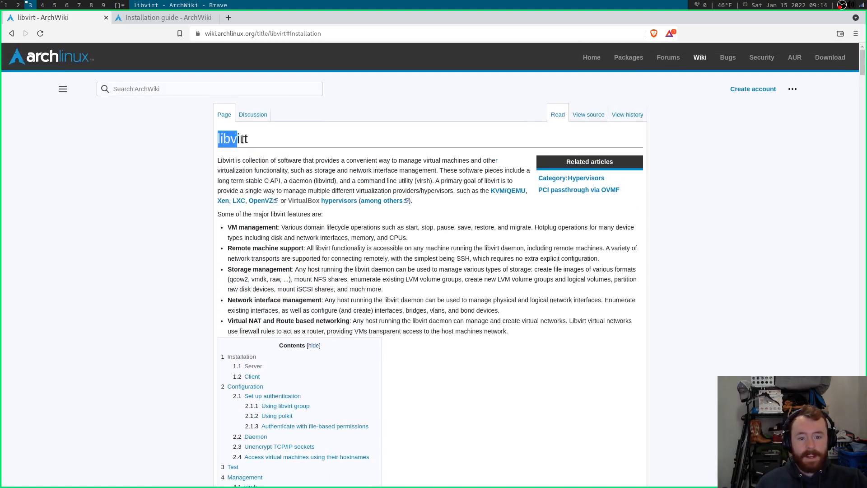
{"action": "left_click", "coordinate": [263, 144]}
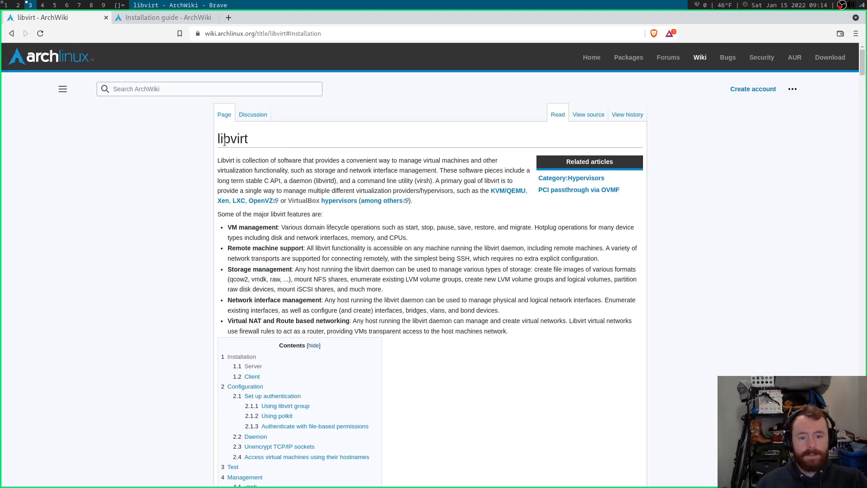
{"action": "left_click_drag", "start_coordinate": [217, 141], "coordinate": [257, 140]}
{"action": "left_click", "coordinate": [257, 140]}
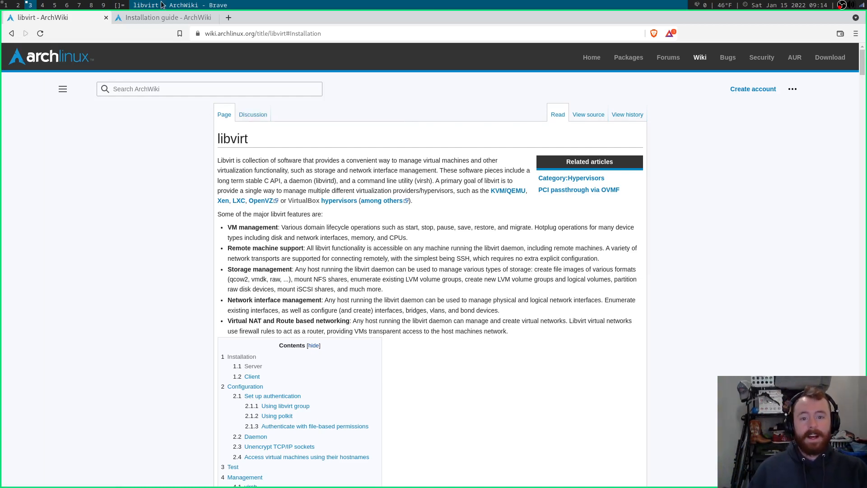
Glance at the Installation guide tab, then jump to the libvirt article's Installation section.
{"action": "left_click", "coordinate": [188, 17]}
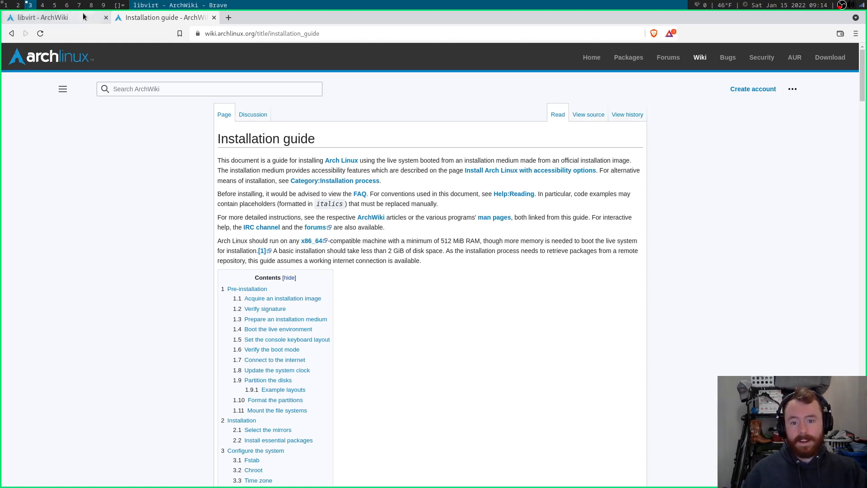
{"action": "left_click", "coordinate": [82, 14]}
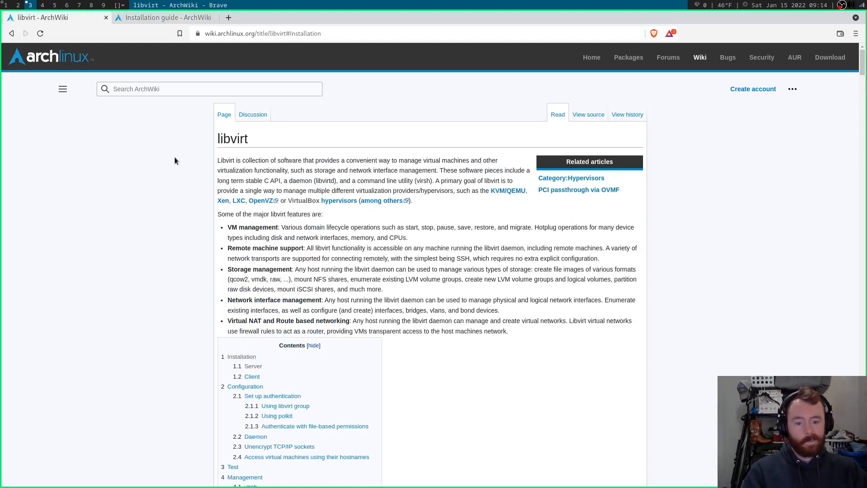
{"action": "scroll", "coordinate": [169, 158], "scroll_direction": "down", "scroll_amount": 1}
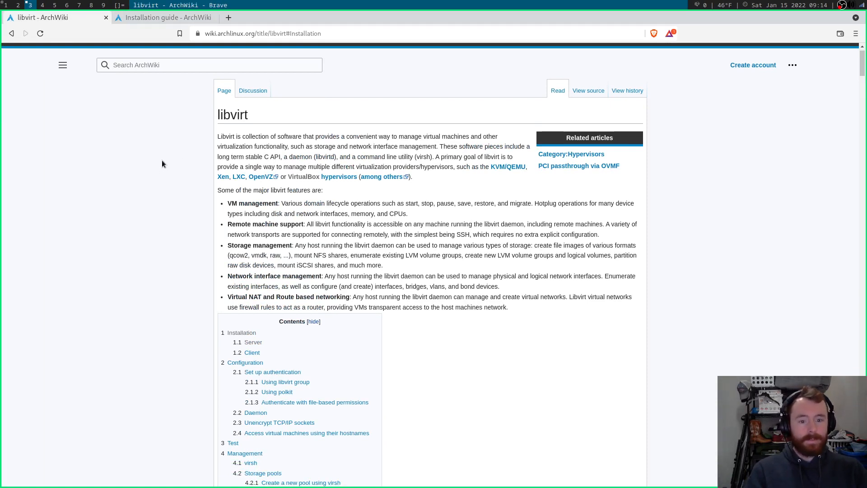
{"action": "scroll", "coordinate": [170, 167], "scroll_direction": "down", "scroll_amount": 3}
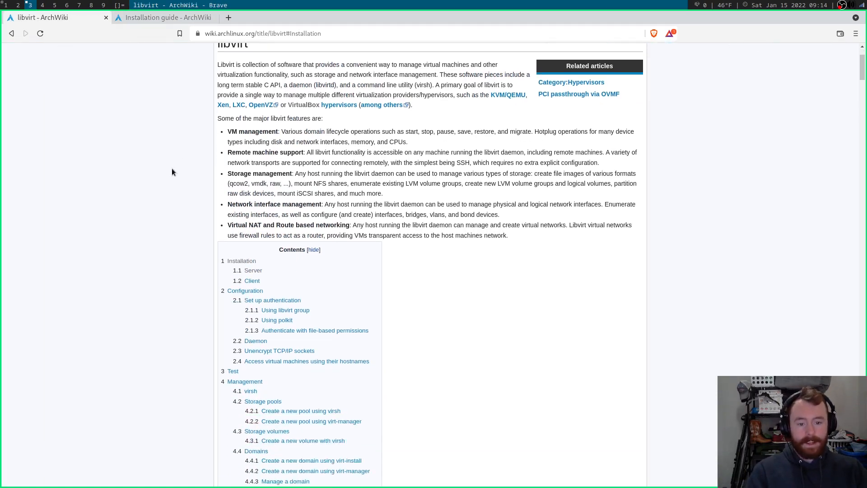
{"action": "left_click", "coordinate": [231, 261]}
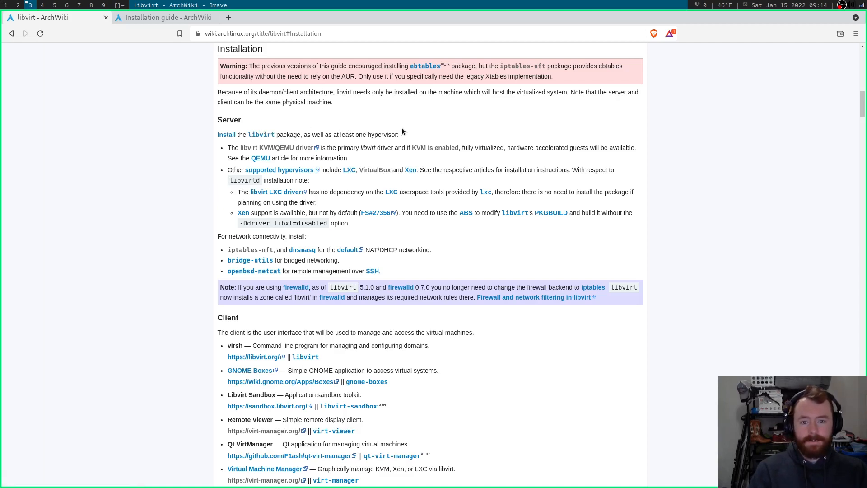
Show the terminals beside the browser, enlarge the root terminal font, and begin 'pacman -S libvirt qemu'.
{"action": "key", "text": "super+0"}
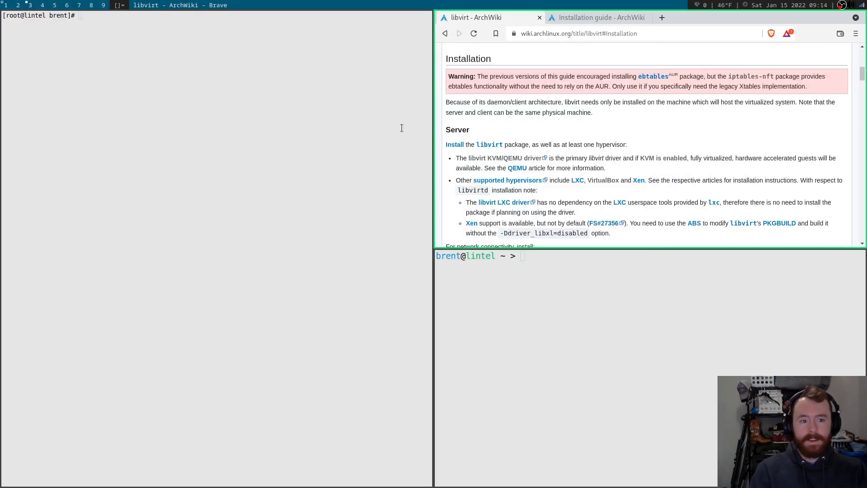
{"action": "scroll", "coordinate": [535, 110], "scroll_direction": "down", "scroll_amount": 3}
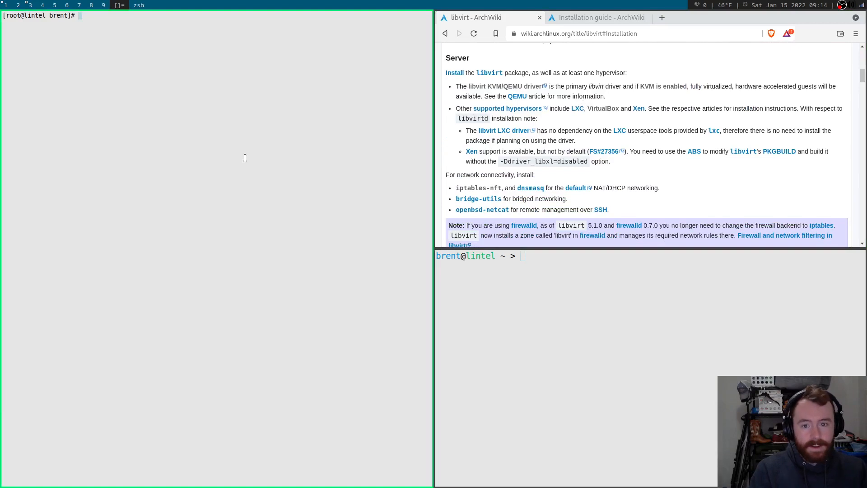
{"action": "type", "text": "pacman -S"}
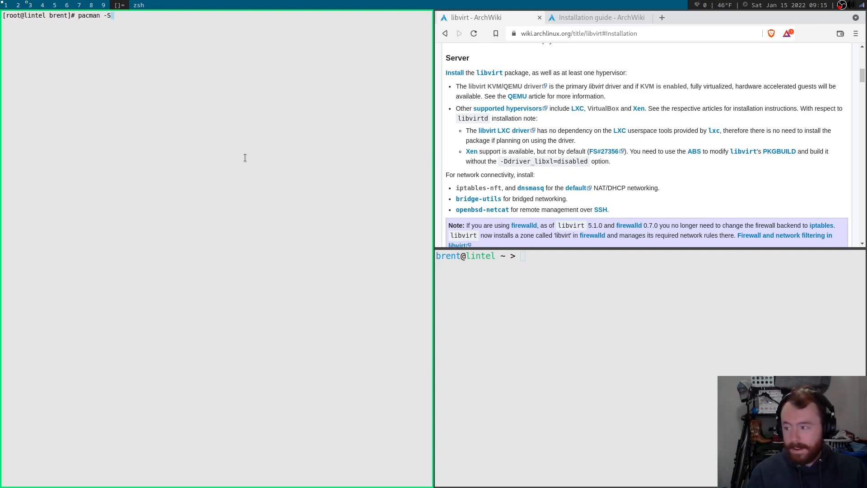
{"action": "key", "text": "ctrl+equal"}
{"action": "key", "text": "ctrl+equal"}
{"action": "key", "text": "ctrl+equal"}
{"action": "key", "text": "ctrl+equal"}
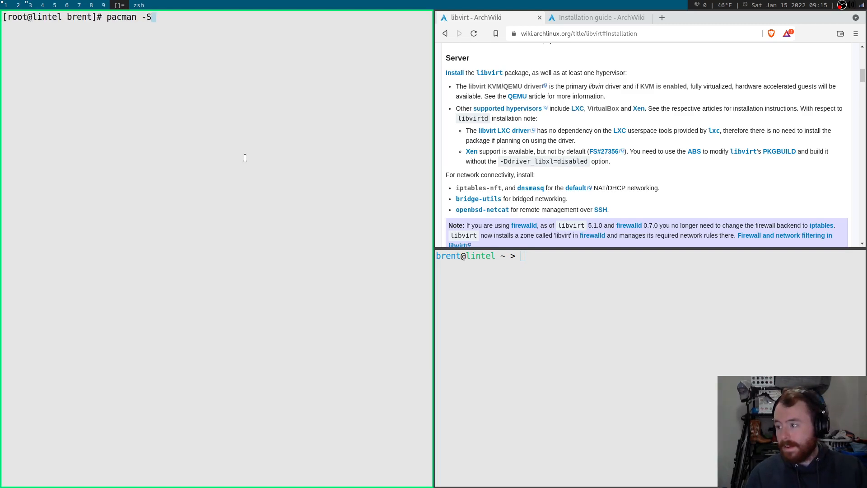
{"action": "type", "text": "lib"}
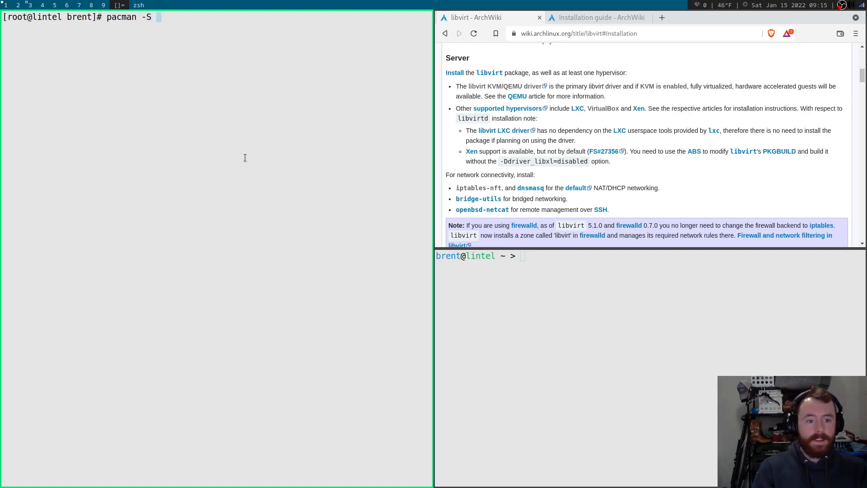
{"action": "type", "text": "virt "}
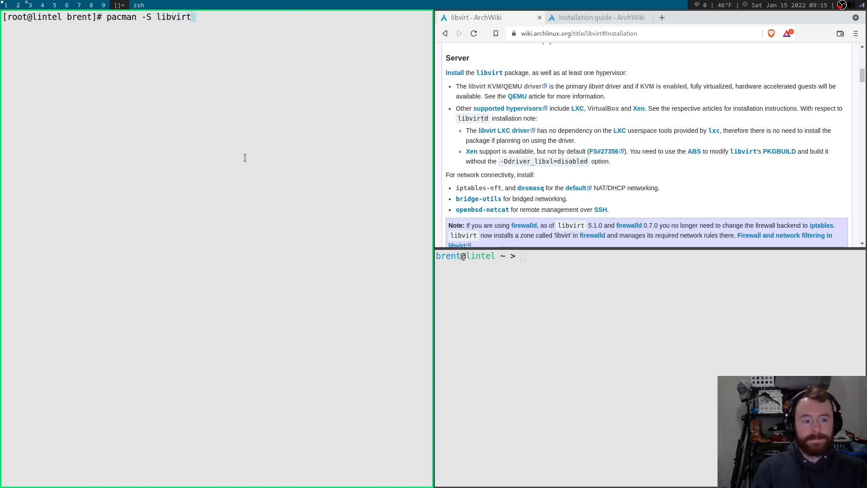
{"action": "type", "text": "qemu"}
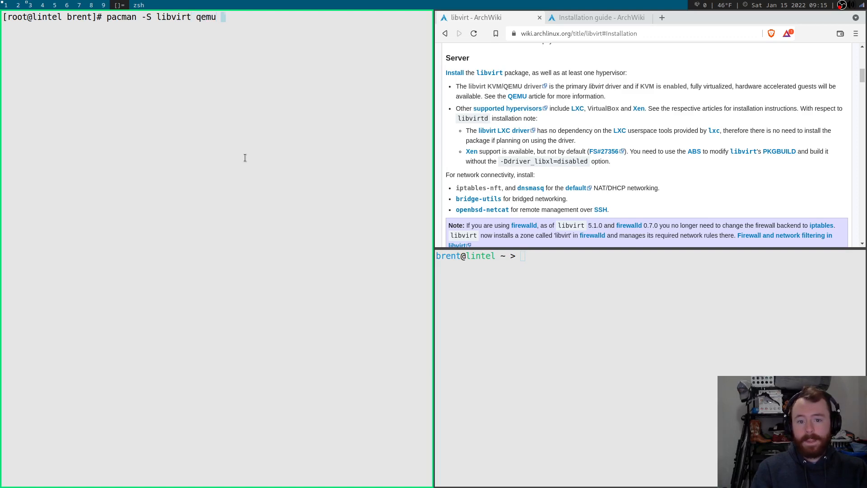
Complete the command with iptables-nft dnsmasq virt-manager and run it.
{"action": "scroll", "coordinate": [650, 93], "scroll_direction": "down", "scroll_amount": 1}
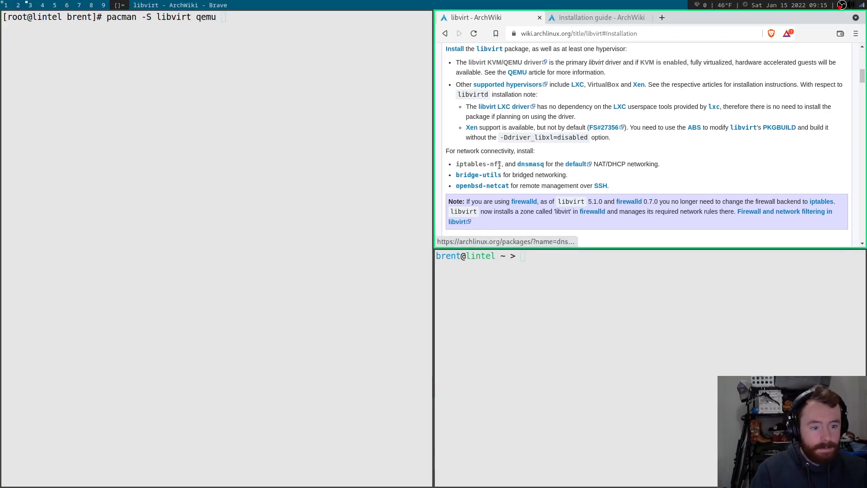
{"action": "scroll", "coordinate": [522, 167], "scroll_direction": "up", "scroll_amount": 1}
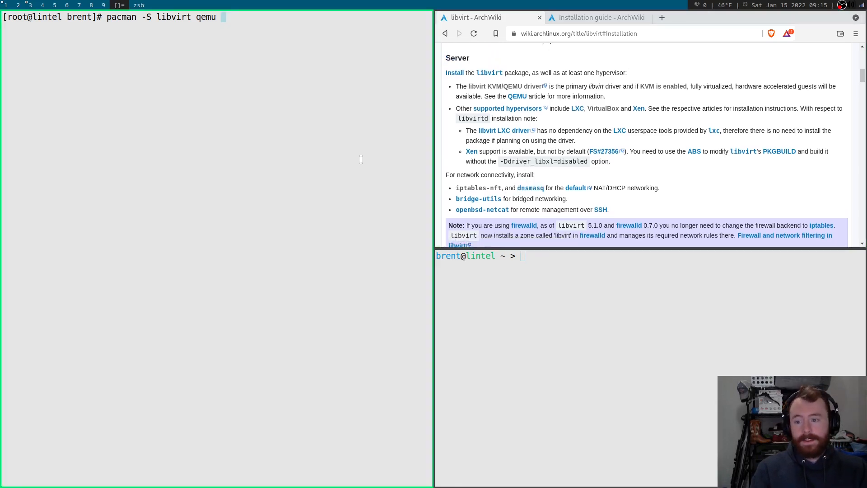
{"action": "type", "text": "ipta"}
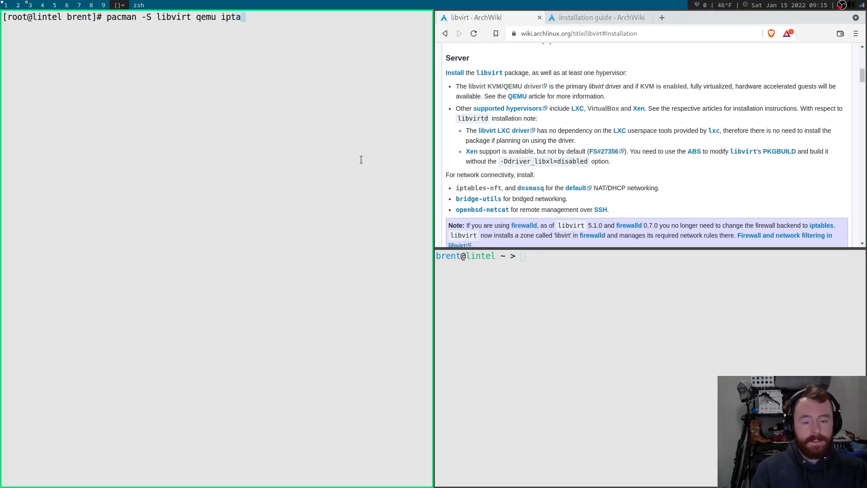
{"action": "type", "text": "bles-nft "}
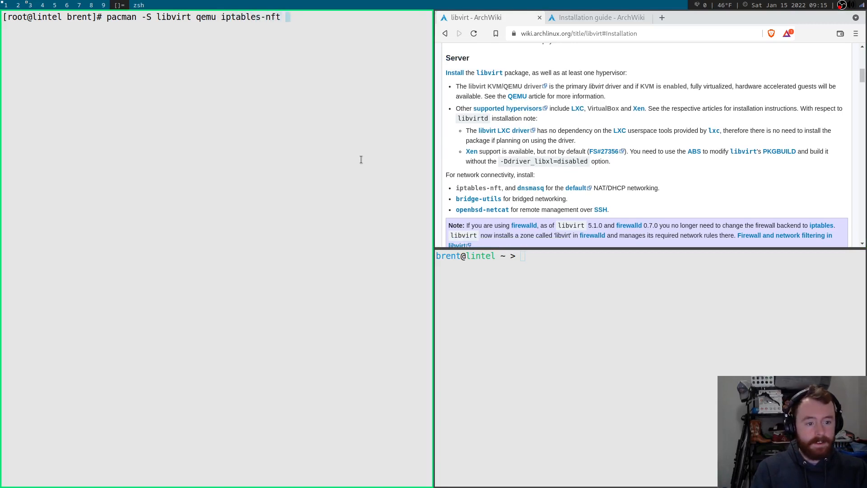
{"action": "type", "text": "dnsmasq"}
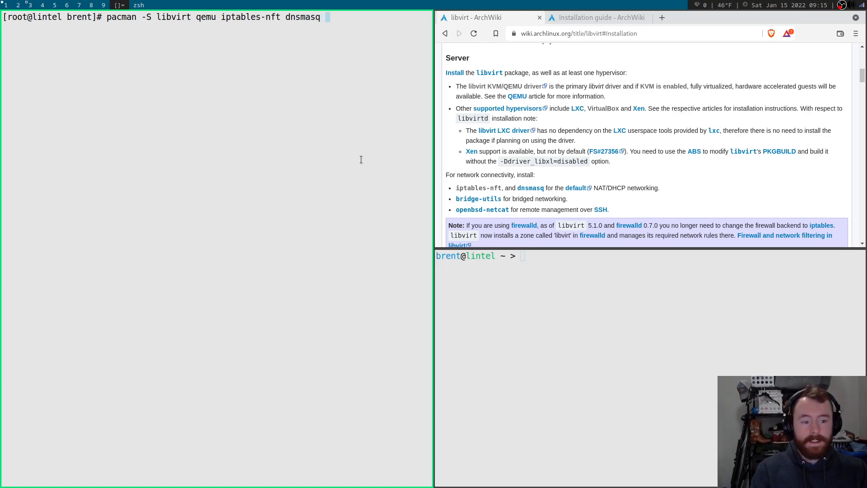
{"action": "scroll", "coordinate": [667, 130], "scroll_direction": "down", "scroll_amount": 2}
{"action": "scroll", "coordinate": [686, 120], "scroll_direction": "down", "scroll_amount": 8}
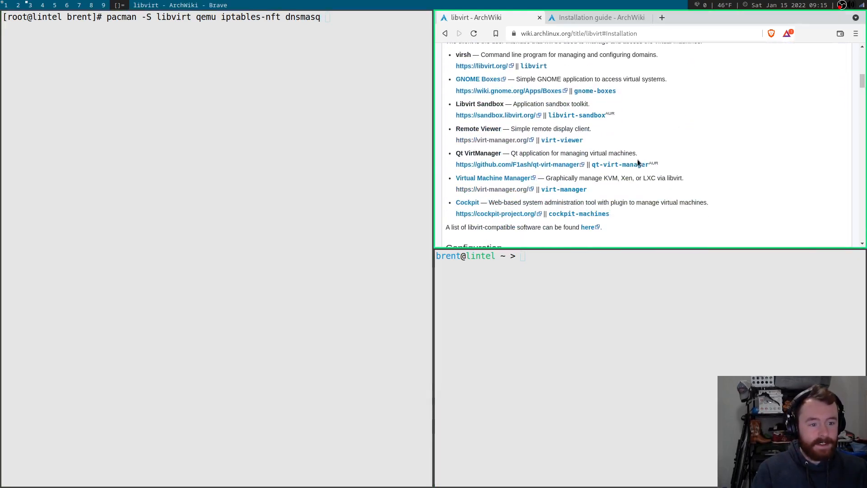
{"action": "type", "text": "virt-manager"}
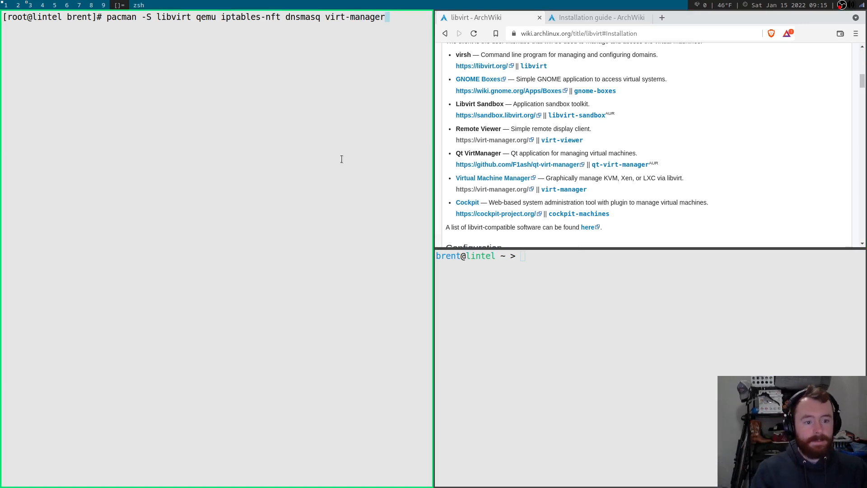
{"action": "scroll", "coordinate": [690, 137], "scroll_direction": "down", "scroll_amount": 6}
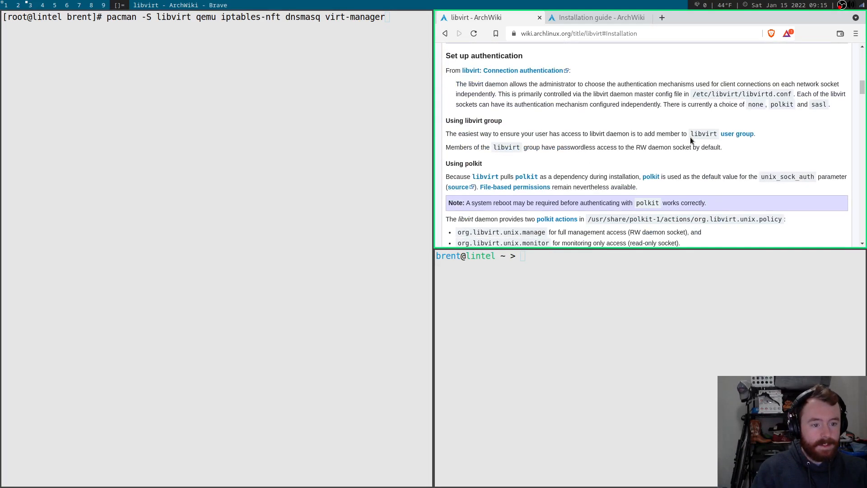
{"action": "scroll", "coordinate": [650, 114], "scroll_direction": "down", "scroll_amount": 3}
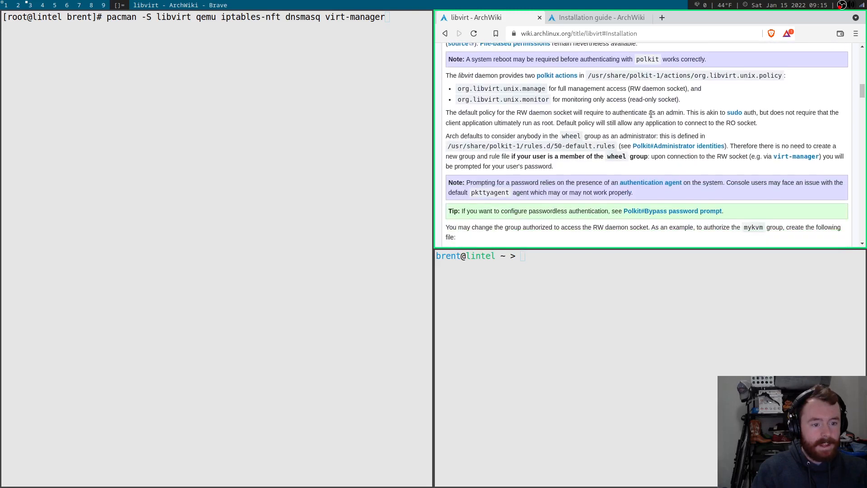
{"action": "scroll", "coordinate": [651, 114], "scroll_direction": "down", "scroll_amount": 3}
{"action": "scroll", "coordinate": [631, 114], "scroll_direction": "up", "scroll_amount": 8}
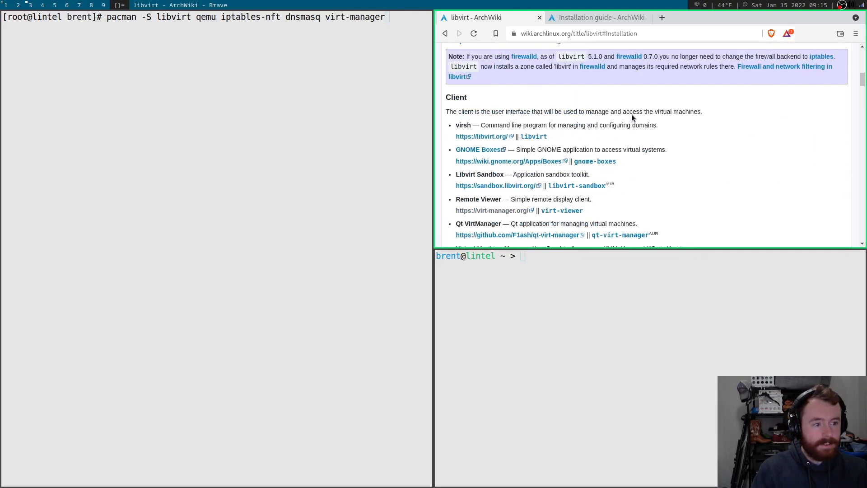
{"action": "scroll", "coordinate": [631, 114], "scroll_direction": "up", "scroll_amount": 3}
{"action": "key", "text": "Return"}
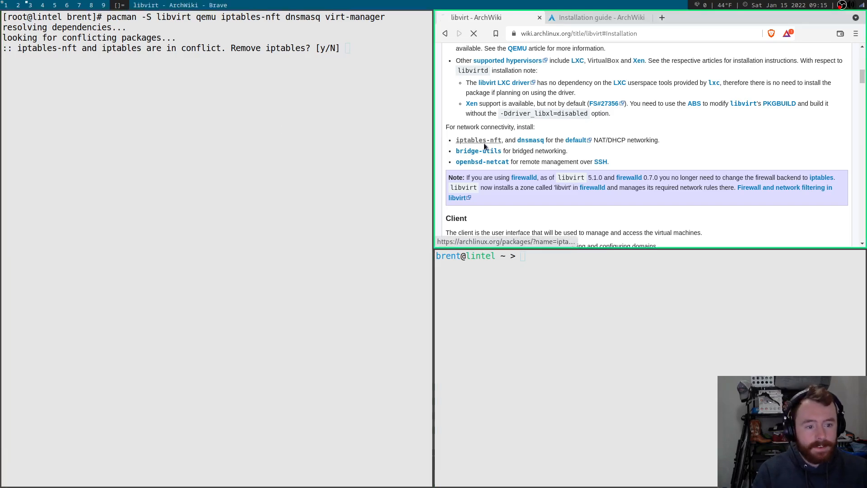
Look up iptables-nft on the wiki, accept replacing iptables, then decline the installation.
{"action": "left_click", "coordinate": [544, 142]}
{"action": "scroll", "coordinate": [590, 125], "scroll_direction": "down", "scroll_amount": 2}
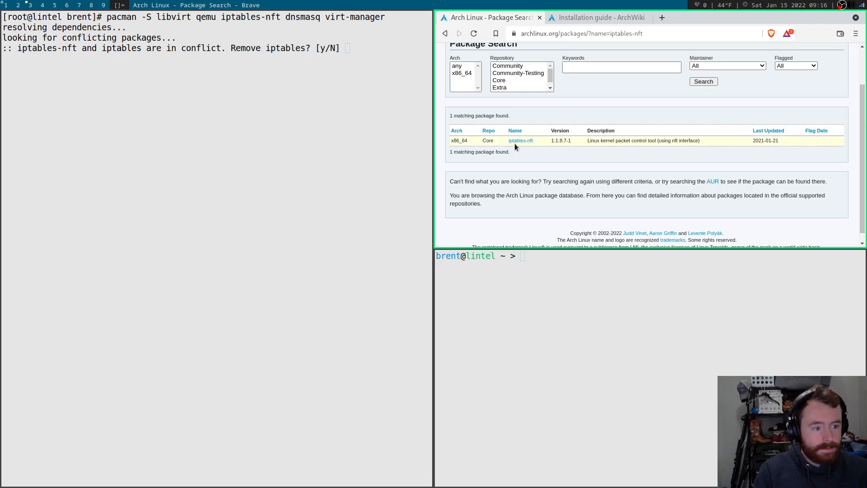
{"action": "key", "text": "alt+Left"}
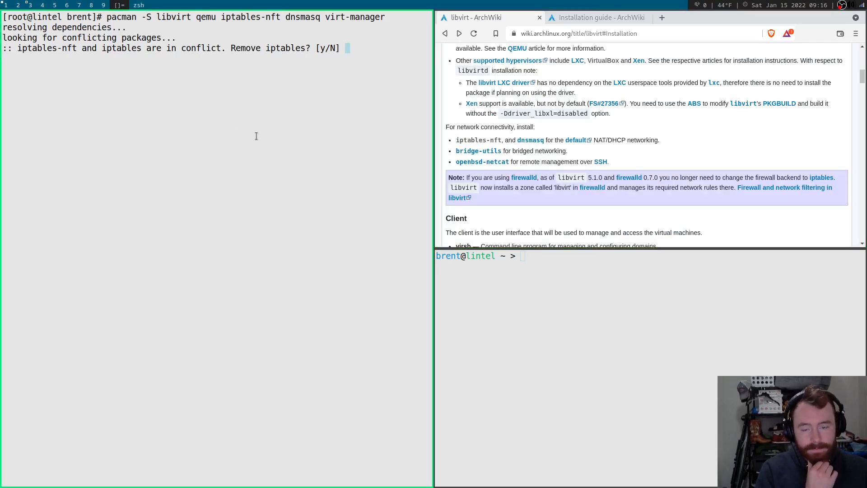
{"action": "type", "text": "y"}
{"action": "key", "text": "Return"}
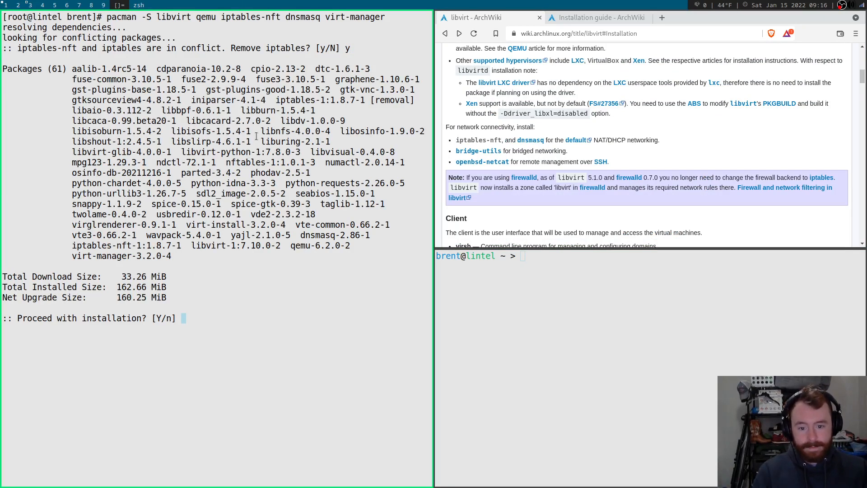
{"action": "type", "text": "n"}
{"action": "key", "text": "Return"}
Rerun the libvirt install command and confirm removing iptables for iptables-nft.
{"action": "key", "text": "Up"}
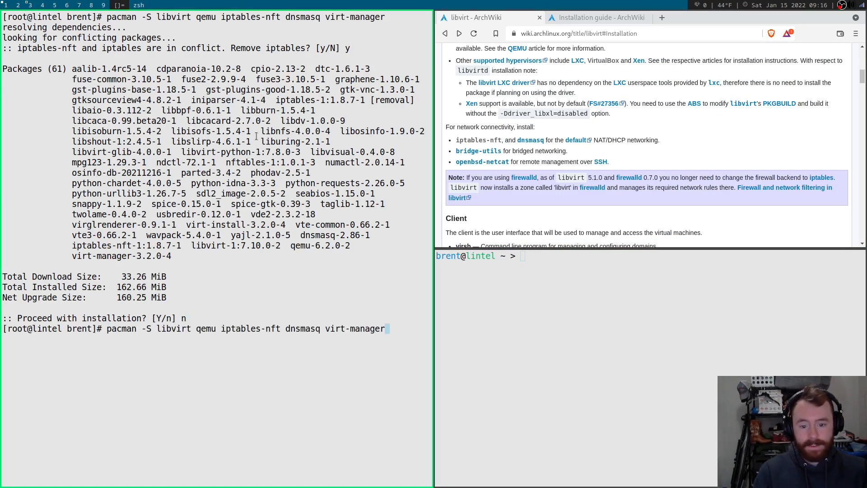
{"action": "key", "text": "Return"}
{"action": "key", "text": "Return"}
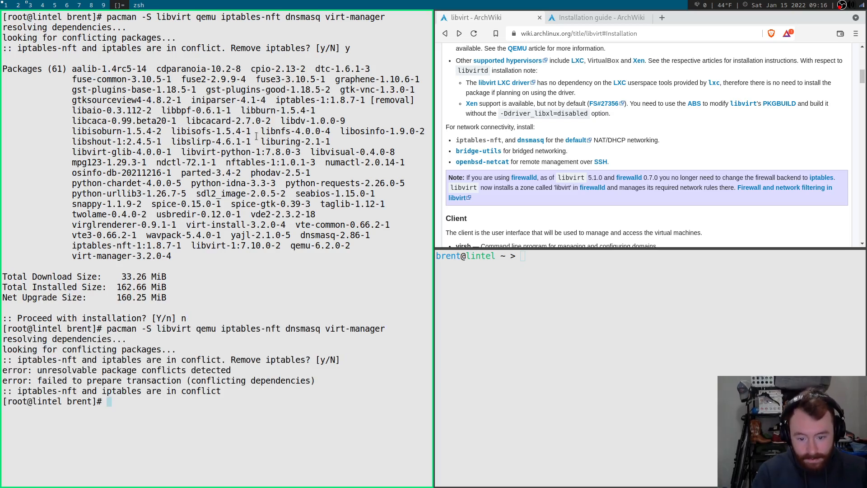
{"action": "key", "text": "Up"}
{"action": "key", "text": "Return"}
{"action": "type", "text": "y"}
{"action": "key", "text": "Return"}
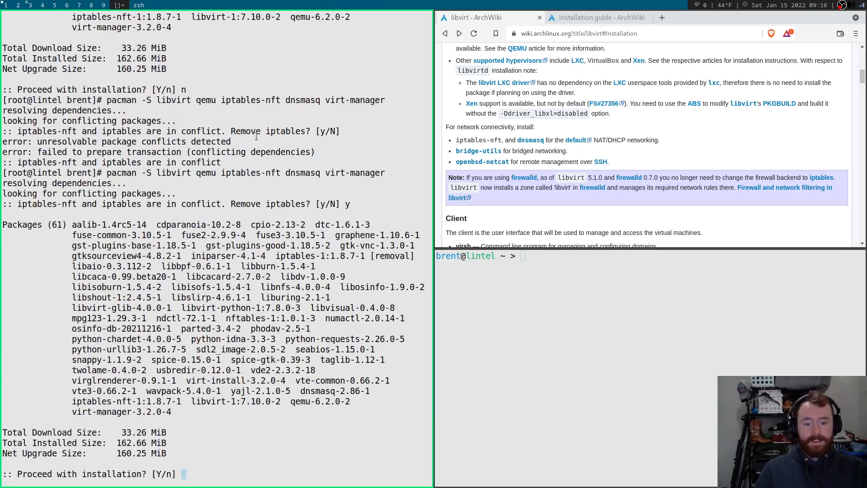
Proceed with installing all 60 packages and follow the install output on the wiki.
{"action": "key", "text": "Return"}
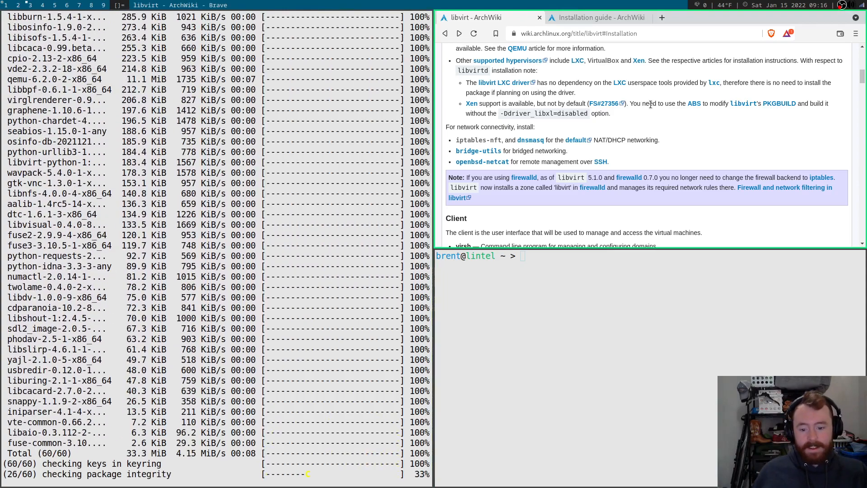
{"action": "scroll", "coordinate": [669, 110], "scroll_direction": "down", "scroll_amount": 1}
{"action": "scroll", "coordinate": [669, 111], "scroll_direction": "down", "scroll_amount": 3}
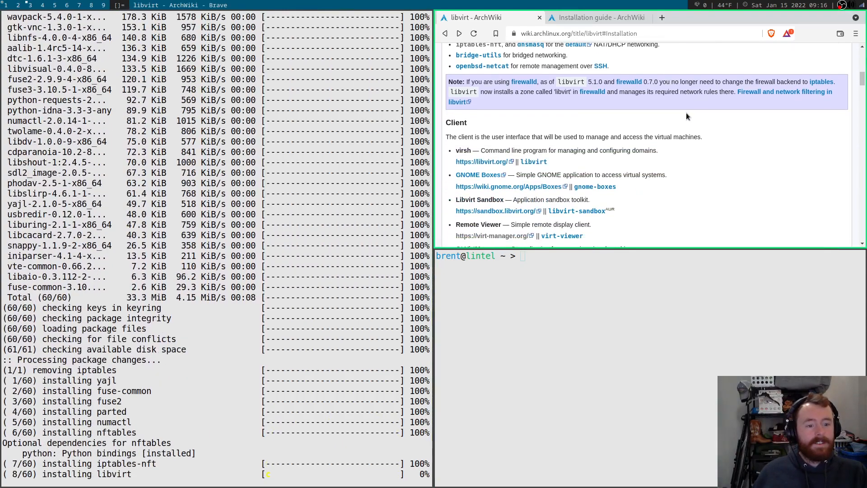
{"action": "scroll", "coordinate": [686, 116], "scroll_direction": "down", "scroll_amount": 3}
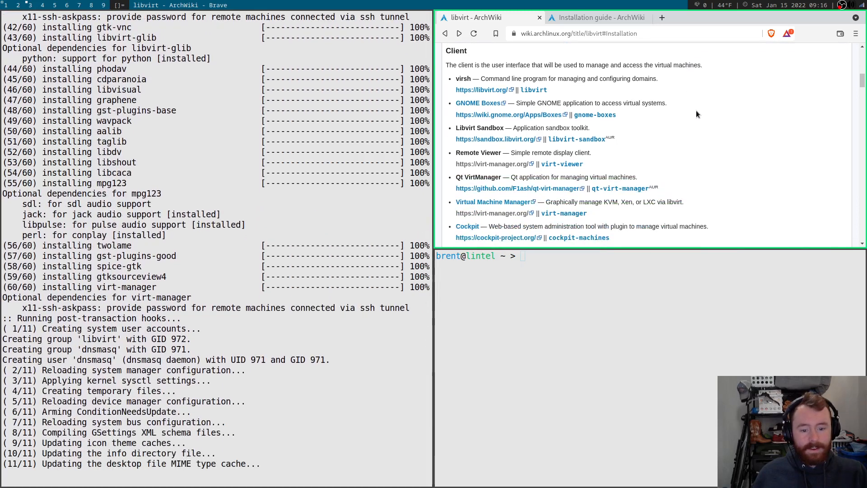
{"action": "scroll", "coordinate": [696, 111], "scroll_direction": "down", "scroll_amount": 5}
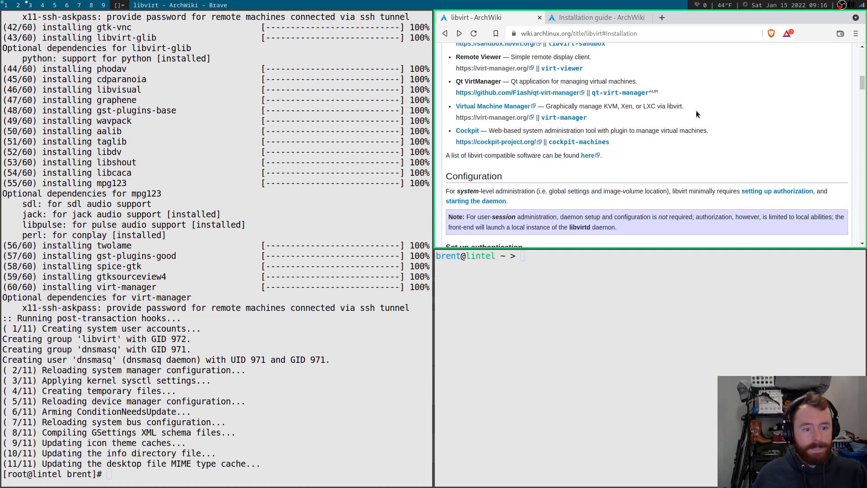
{"action": "scroll", "coordinate": [695, 110], "scroll_direction": "down", "scroll_amount": 3}
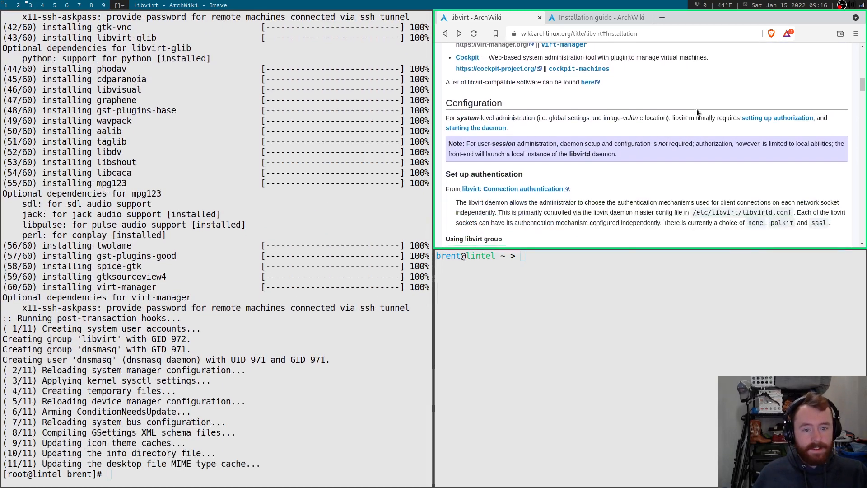
{"action": "scroll", "coordinate": [697, 112], "scroll_direction": "down", "scroll_amount": 2}
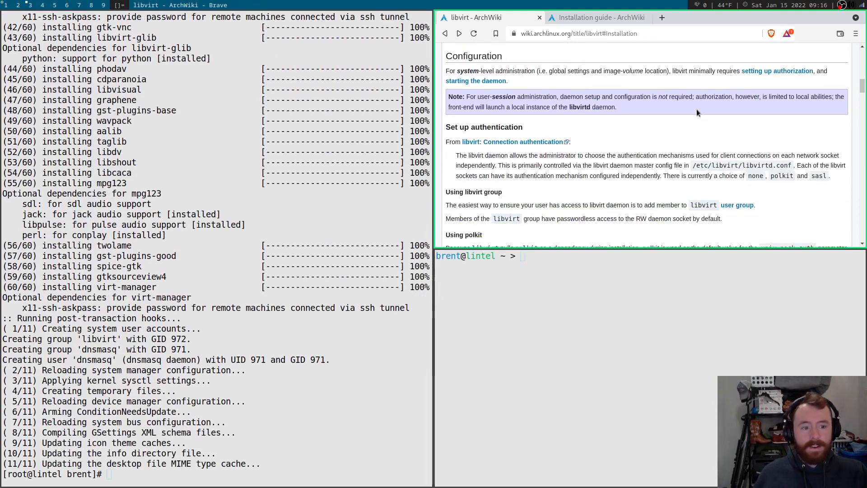
{"action": "scroll", "coordinate": [618, 117], "scroll_direction": "up", "scroll_amount": 1}
{"action": "scroll", "coordinate": [614, 117], "scroll_direction": "down", "scroll_amount": 2}
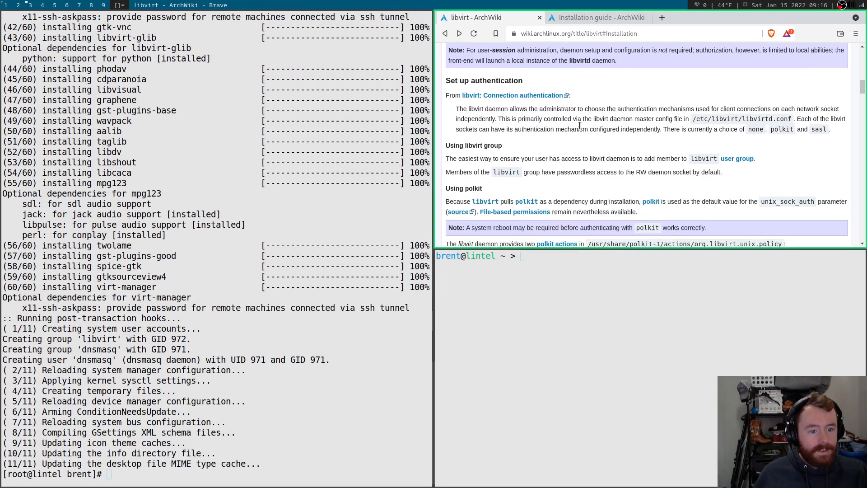
Add the user to the libvirt group with usermod -aG libvirt.
{"action": "triple_click", "coordinate": [468, 145]}
{"action": "left_click", "coordinate": [469, 144]}
{"action": "scroll", "coordinate": [543, 139], "scroll_direction": "down", "scroll_amount": 2}
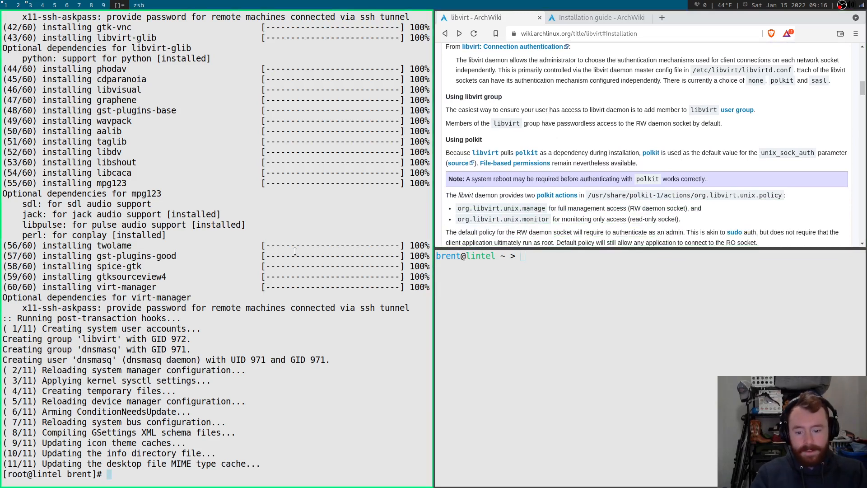
{"action": "type", "text": "usermod -"}
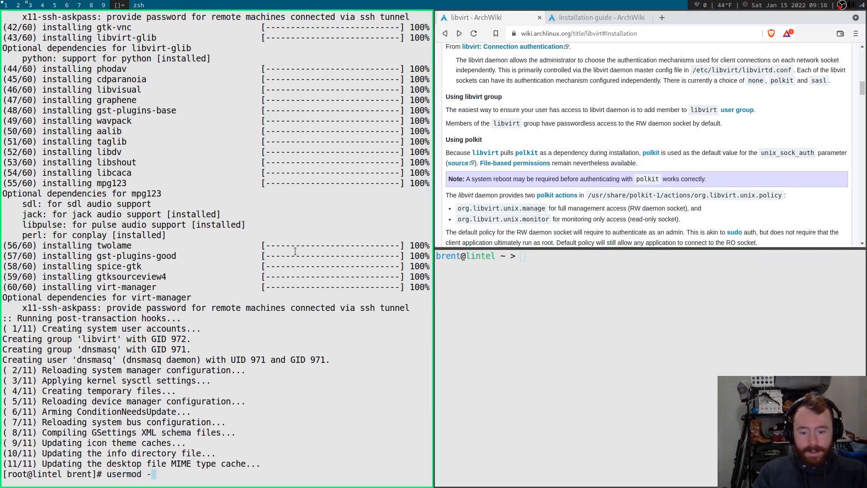
{"action": "type", "text": "aG "}
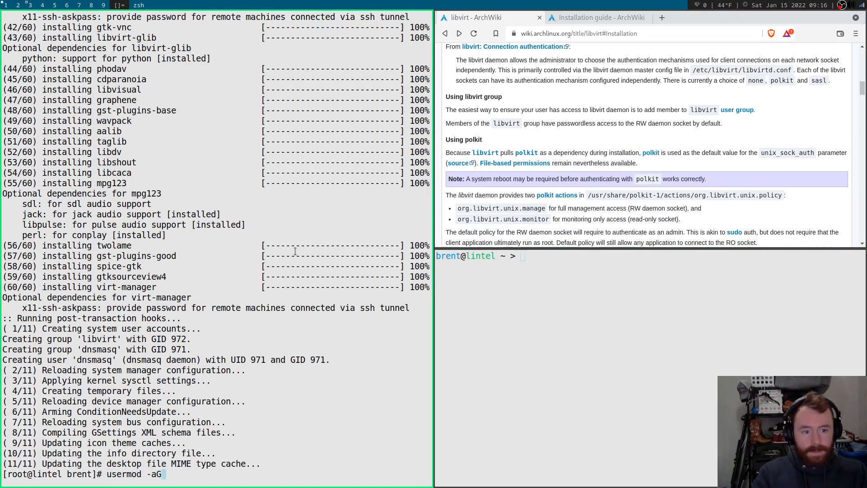
{"action": "type", "text": "li"}
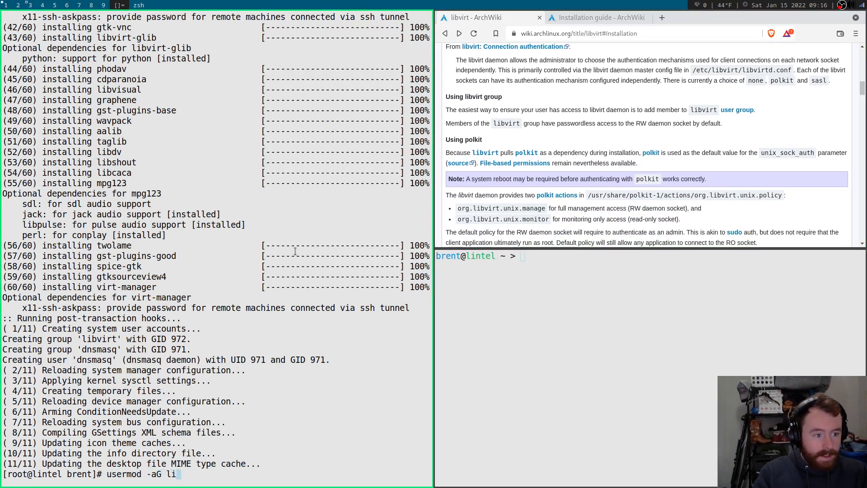
{"action": "type", "text": "bvirt"}
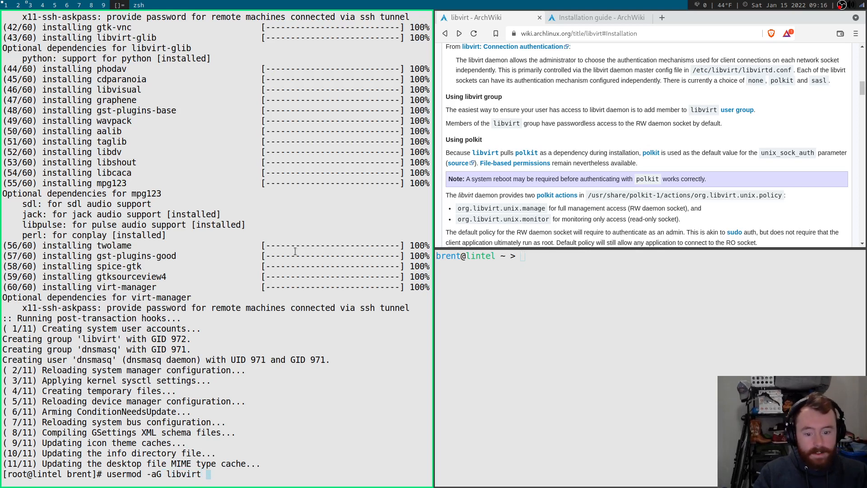
{"action": "type", "text": " brent"}
{"action": "key", "text": "Return"}
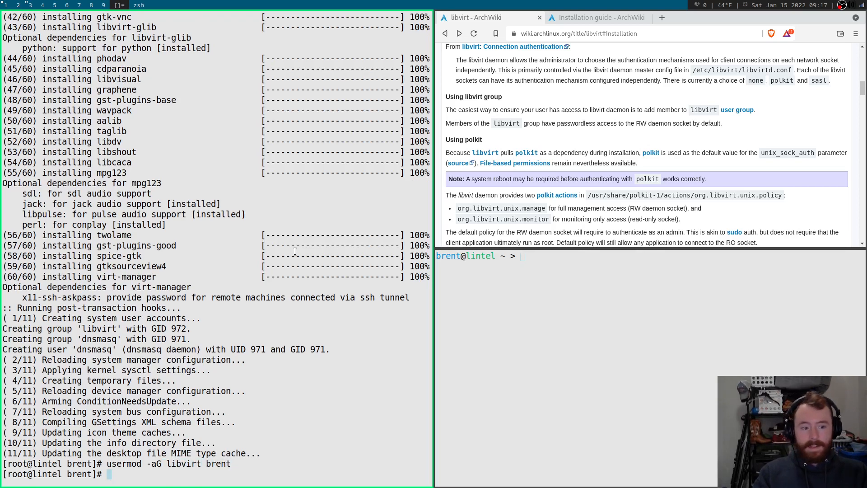
Clear the terminal and run groups to confirm the user is in wheel and libvirt.
{"action": "key", "text": "ctrl+l"}
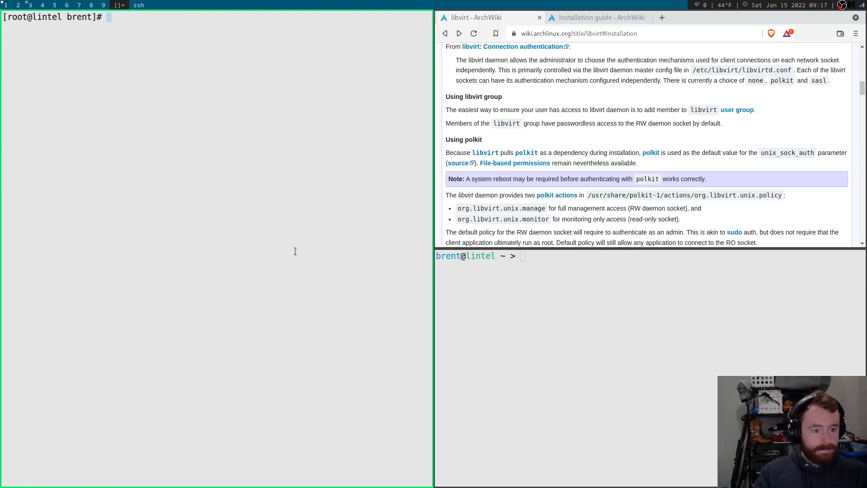
{"action": "type", "text": "groups brent"}
{"action": "key", "text": "Return"}
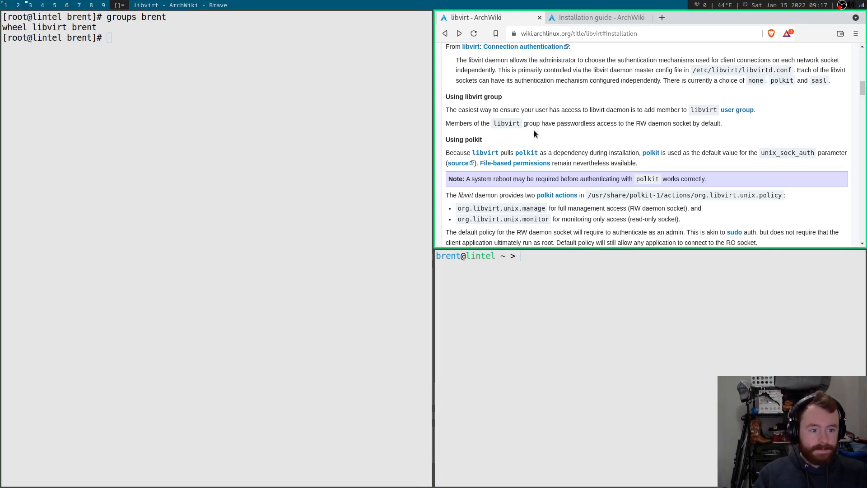
Scroll the ArchWiki libvirt page down to the Daemon section.
{"action": "scroll", "coordinate": [572, 109], "scroll_direction": "down", "scroll_amount": 2}
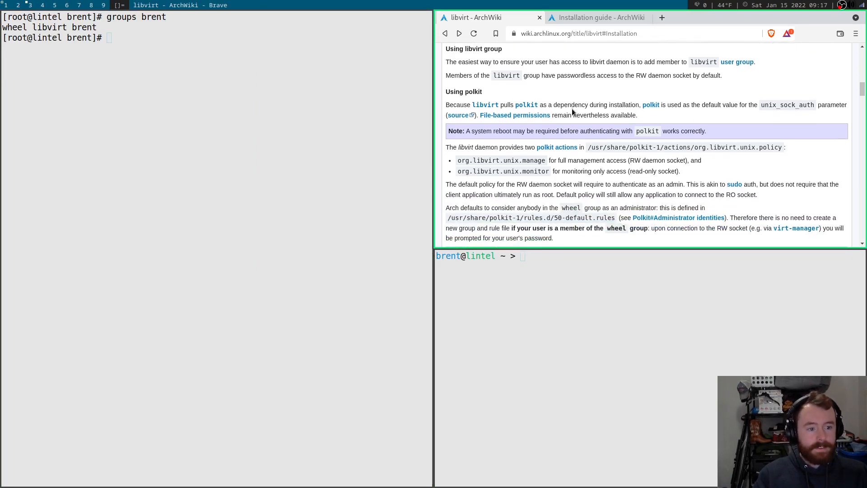
{"action": "scroll", "coordinate": [572, 113], "scroll_direction": "down", "scroll_amount": 3}
{"action": "scroll", "coordinate": [572, 112], "scroll_direction": "down", "scroll_amount": 1}
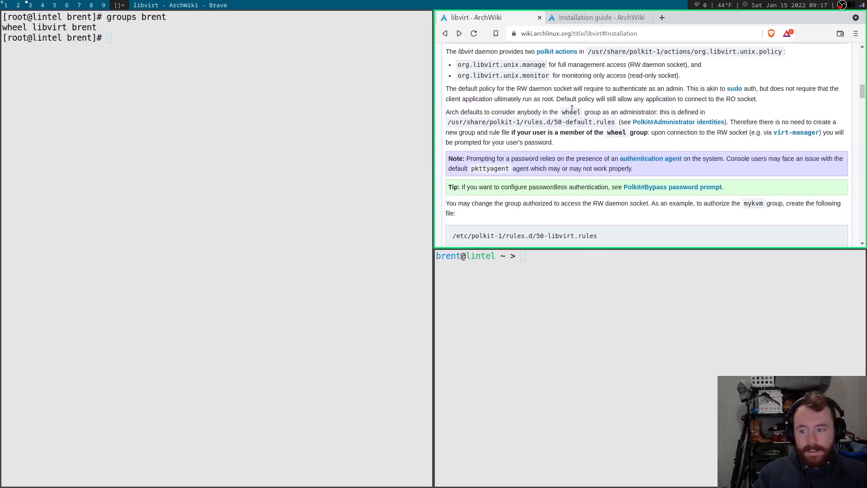
{"action": "scroll", "coordinate": [572, 110], "scroll_direction": "down", "scroll_amount": 9}
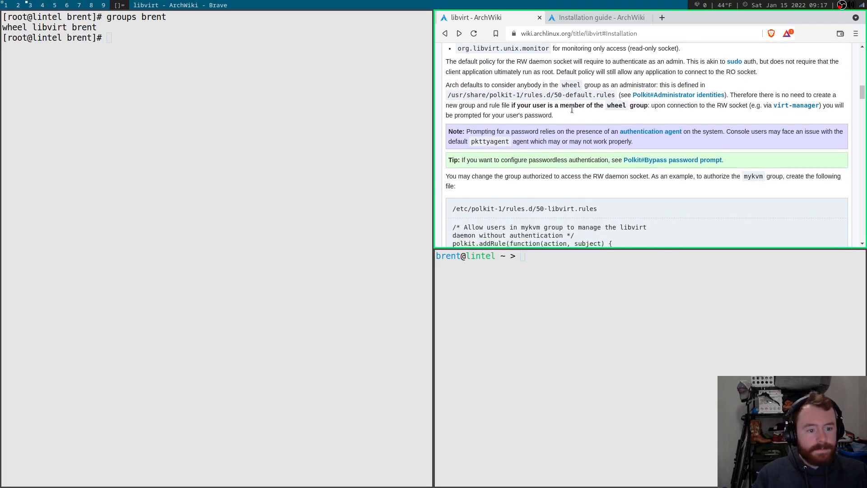
{"action": "scroll", "coordinate": [657, 112], "scroll_direction": "down", "scroll_amount": 9}
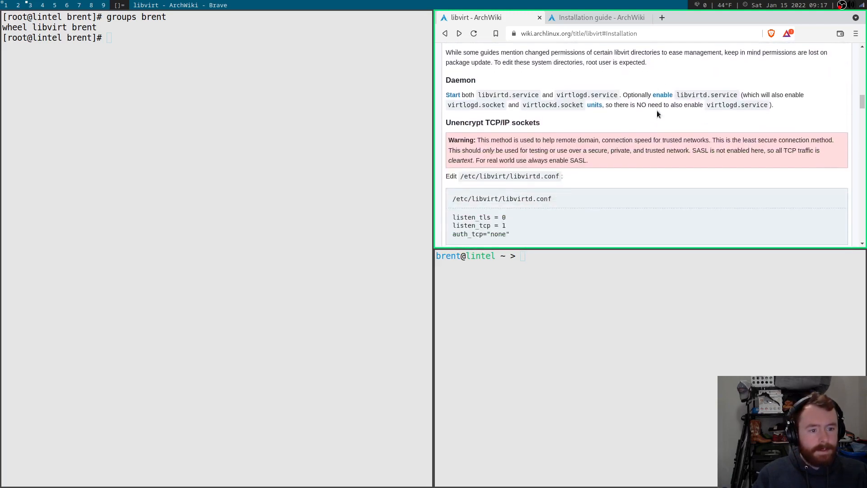
{"action": "scroll", "coordinate": [657, 110], "scroll_direction": "down", "scroll_amount": 1}
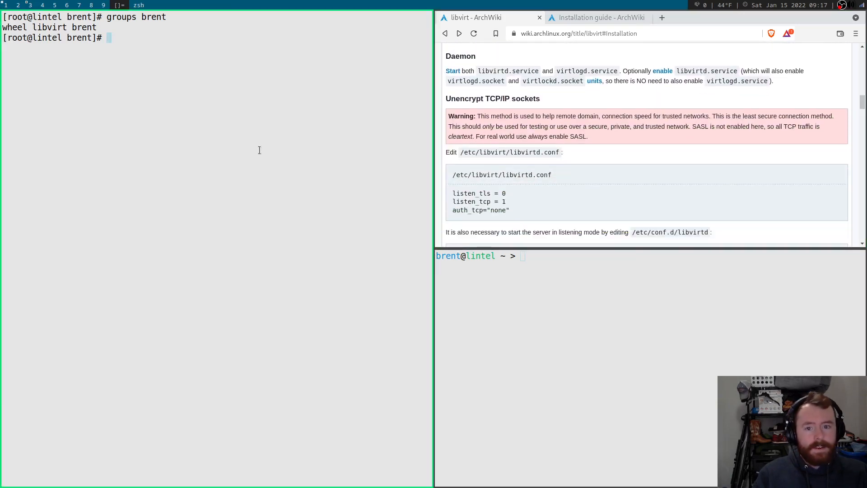
Enable and start libvirtd.service with 'systemctl enable --now libvirtd.service'.
{"action": "type", "text": "systemb"}
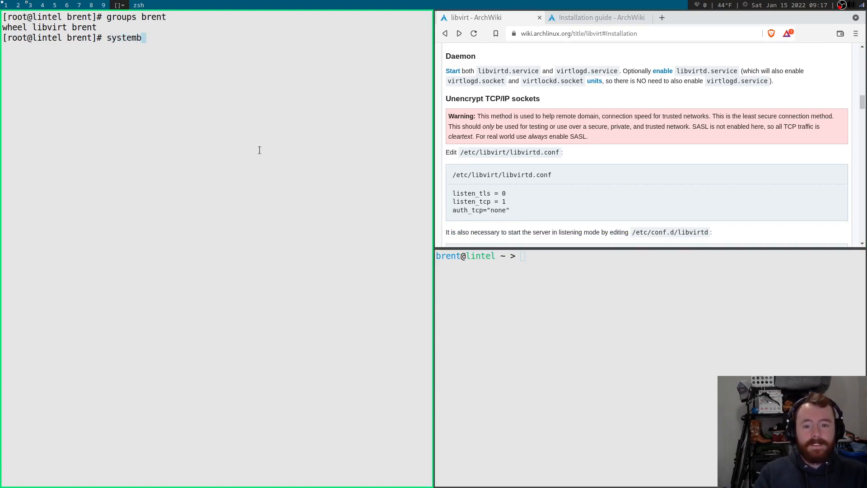
{"action": "key", "text": "BackSpace"}
{"action": "type", "text": "ctl "}
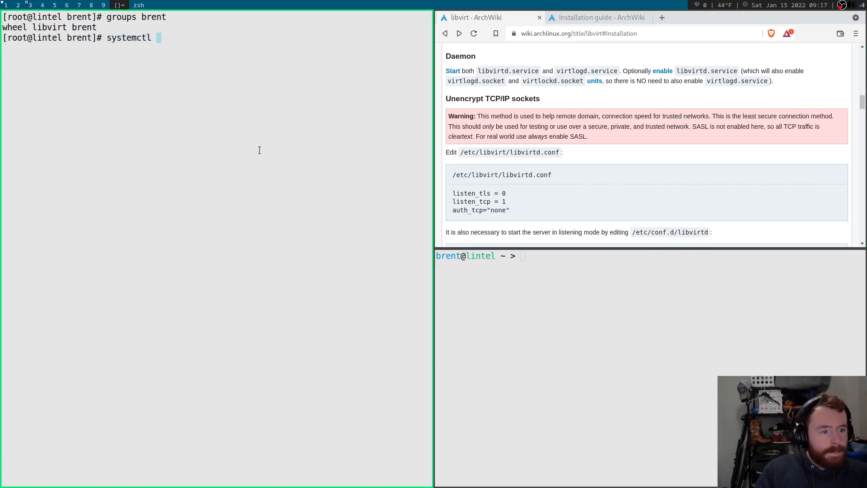
{"action": "type", "text": "enable "}
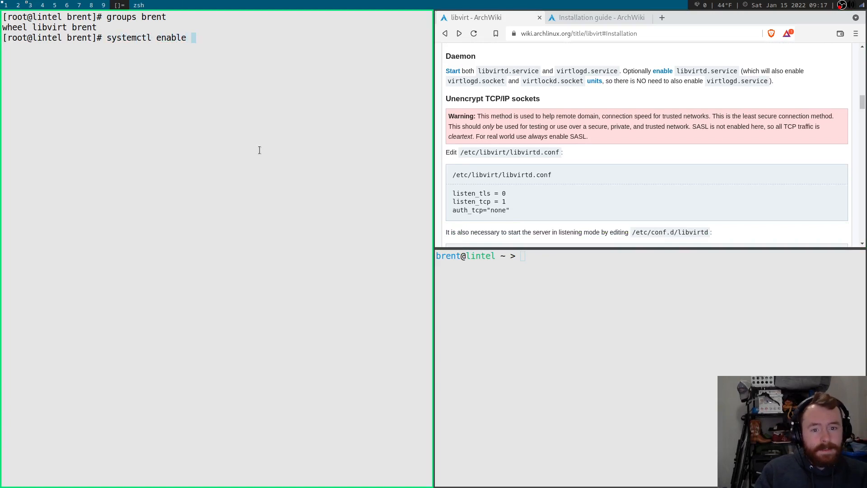
{"action": "type", "text": "--now "}
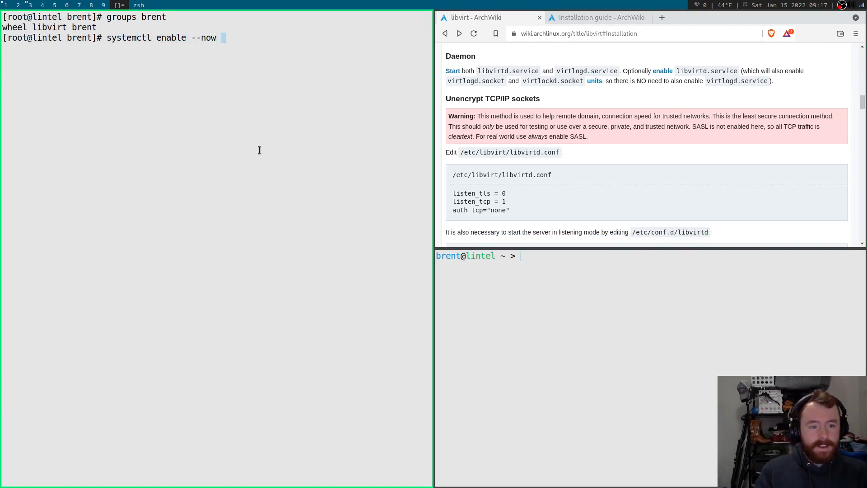
{"action": "type", "text": "lib"}
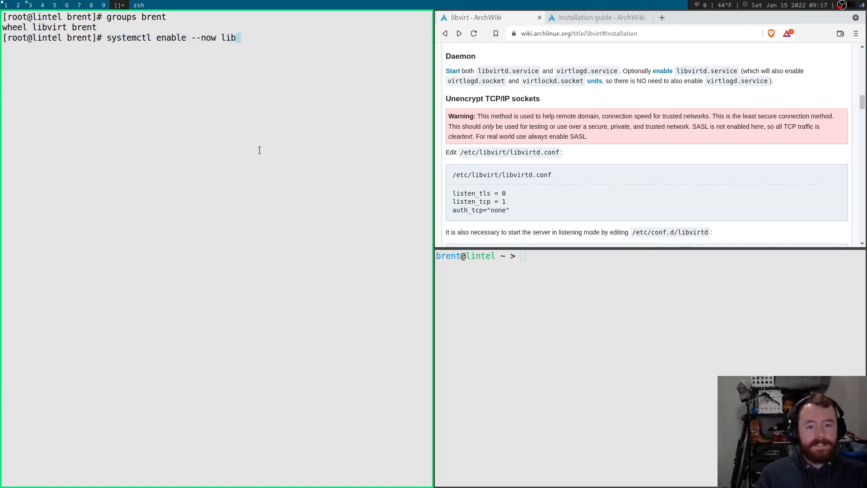
{"action": "type", "text": "virtd"}
{"action": "key", "text": "BackSpace"}
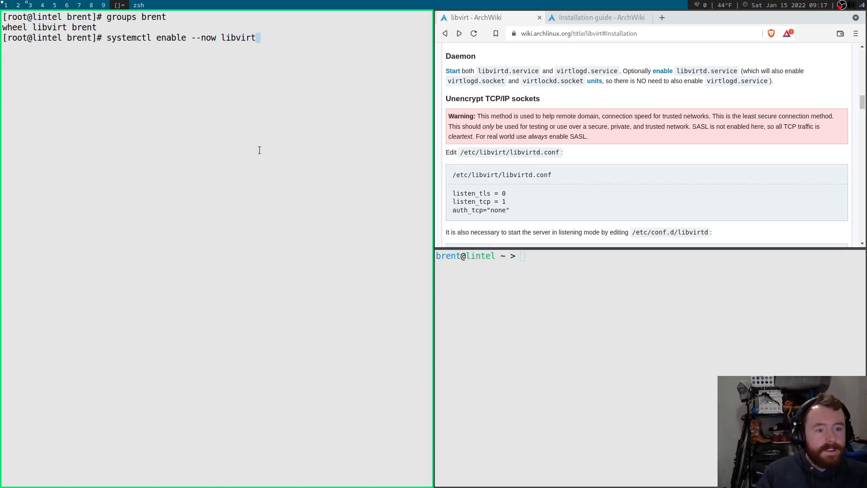
{"action": "type", "text": "d.service"}
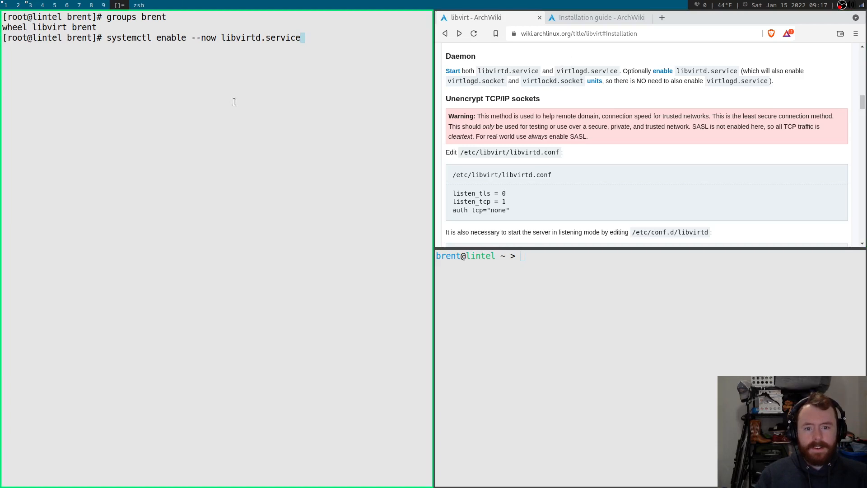
{"action": "key", "text": "Return"}
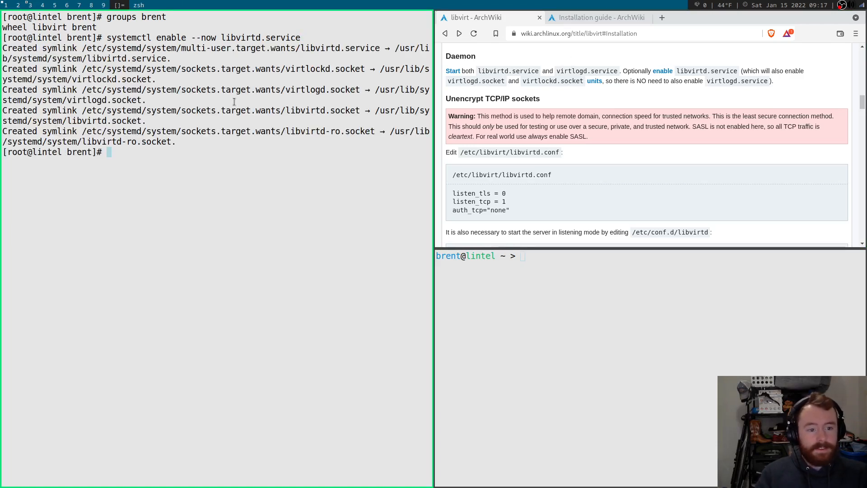
Start the virtlogd service, running 'systemctl start virtlogd' and then 'virtlogd.service'.
{"action": "type", "text": "ssyt"}
{"action": "key", "text": "BackSpace"}
{"action": "key", "text": "BackSpace"}
{"action": "key", "text": "BackSpace"}
{"action": "type", "text": "yst"}
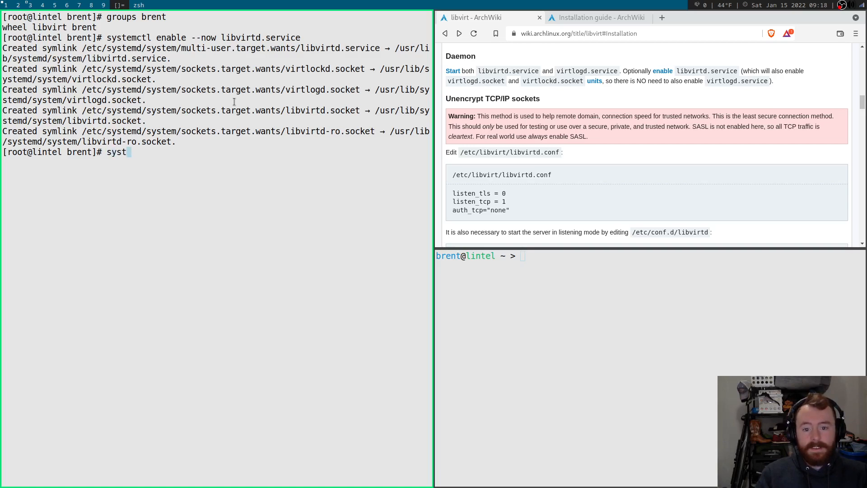
{"action": "type", "text": "e"}
{"action": "key", "text": "Tab"}
{"action": "key", "text": "Tab"}
{"action": "key", "text": "Tab"}
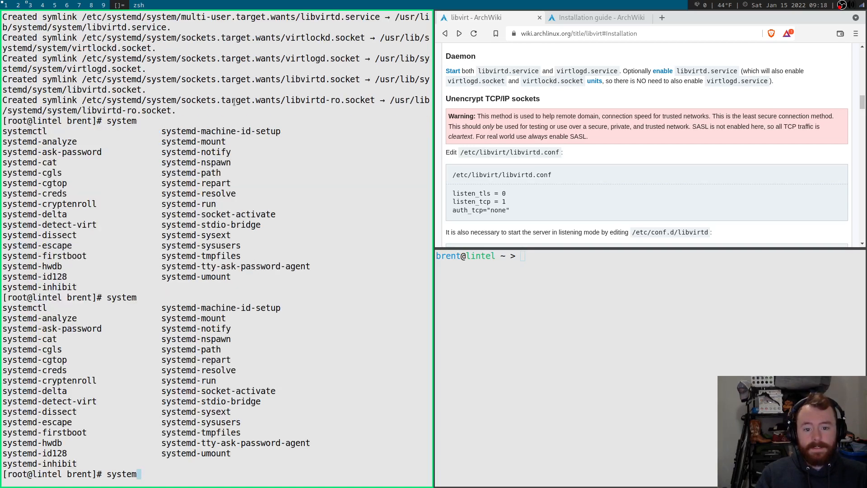
{"action": "type", "text": "c"}
{"action": "key", "text": "Tab"}
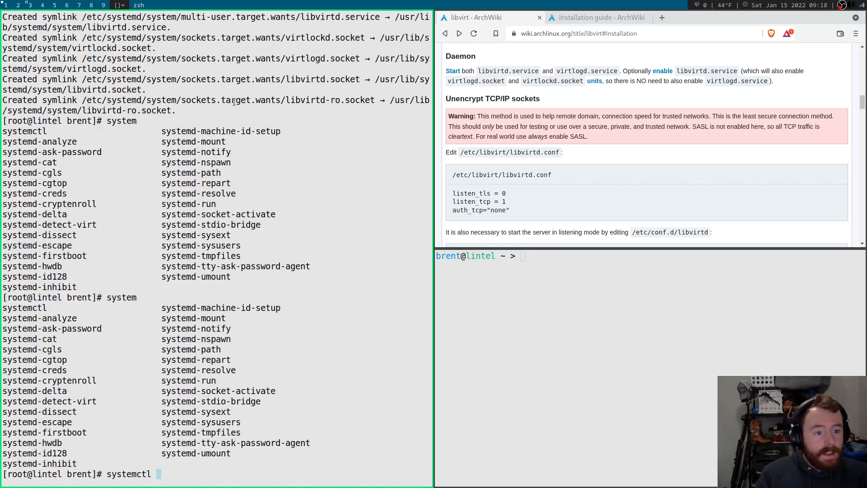
{"action": "type", "text": "start virtlog."}
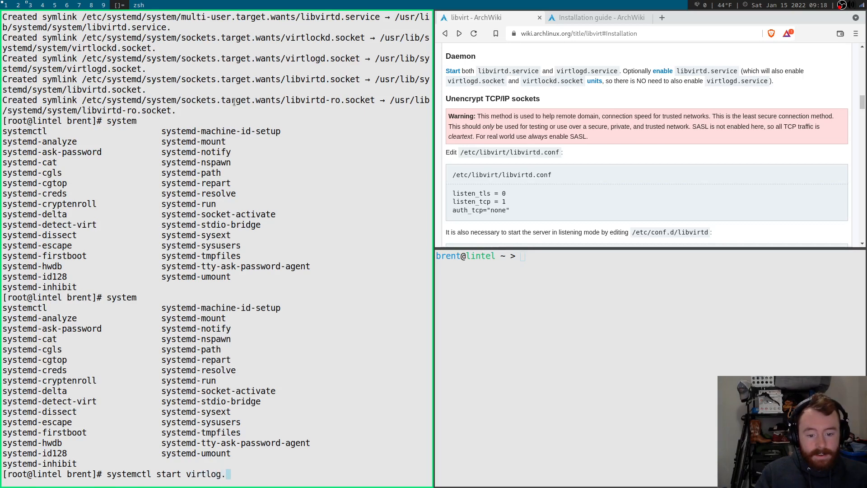
{"action": "key", "text": "BackSpace"}
{"action": "type", "text": "d"}
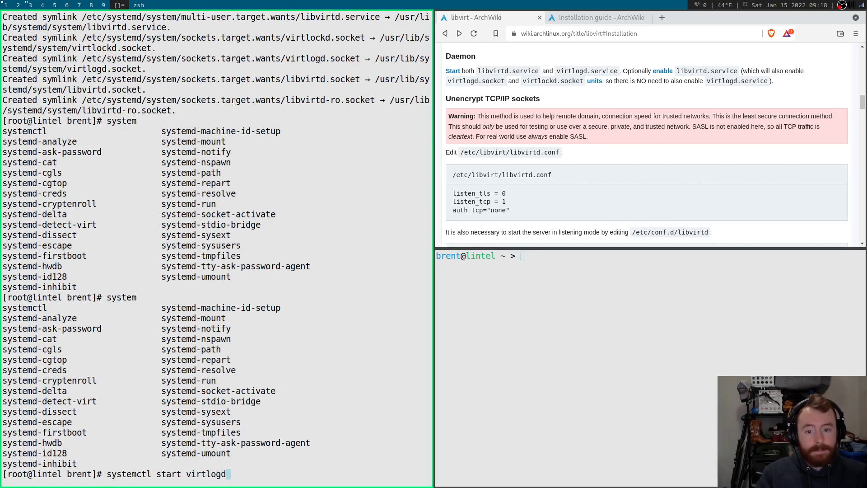
{"action": "key", "text": "Return"}
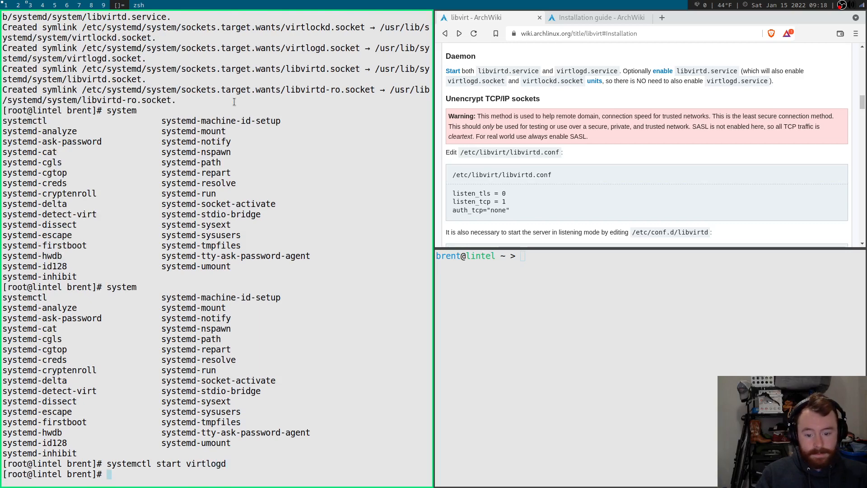
{"action": "key", "text": "Up"}
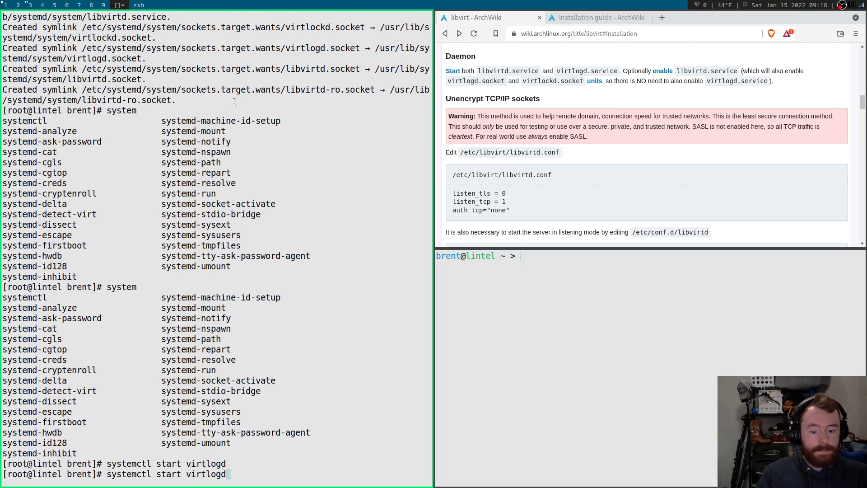
{"action": "type", "text": ".service"}
{"action": "key", "text": "Return"}
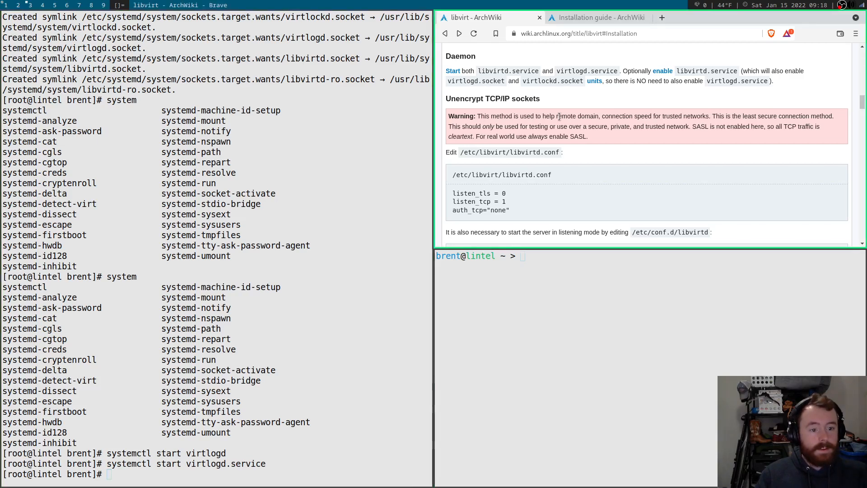
{"action": "key", "text": "super+p"}
Launch virt-manager from dmenu, close the spare terminal, and begin a New Virtual Machine.
{"action": "type", "text": "virt-m"}
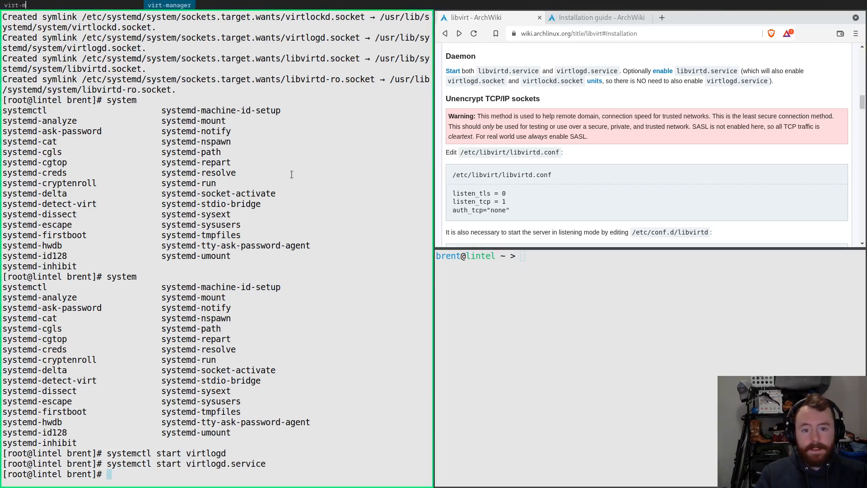
{"action": "key", "text": "Return"}
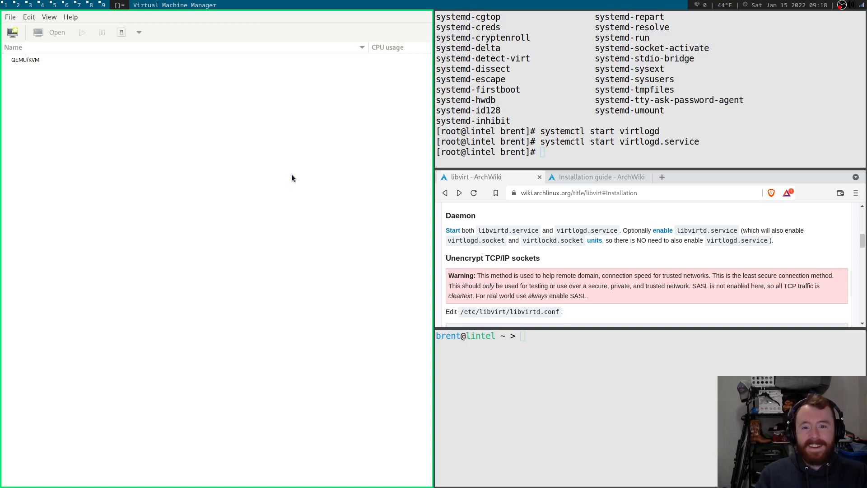
{"action": "key", "text": "super+1"}
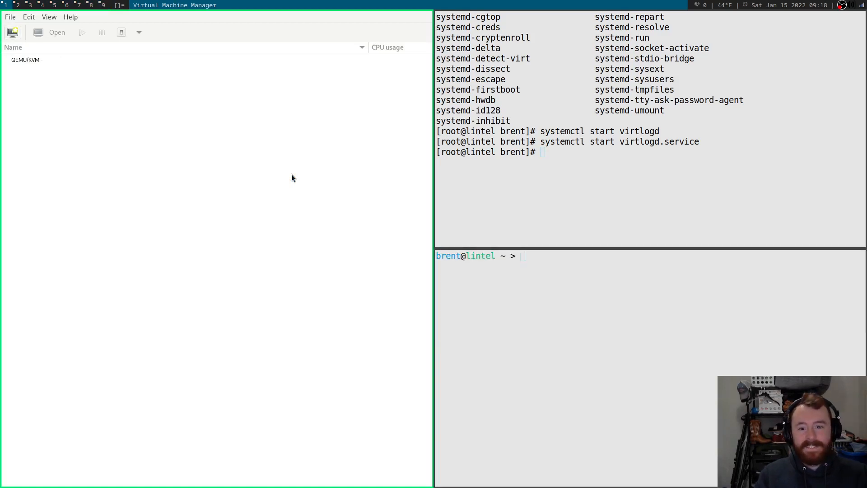
{"action": "key", "text": "super+shift+c"}
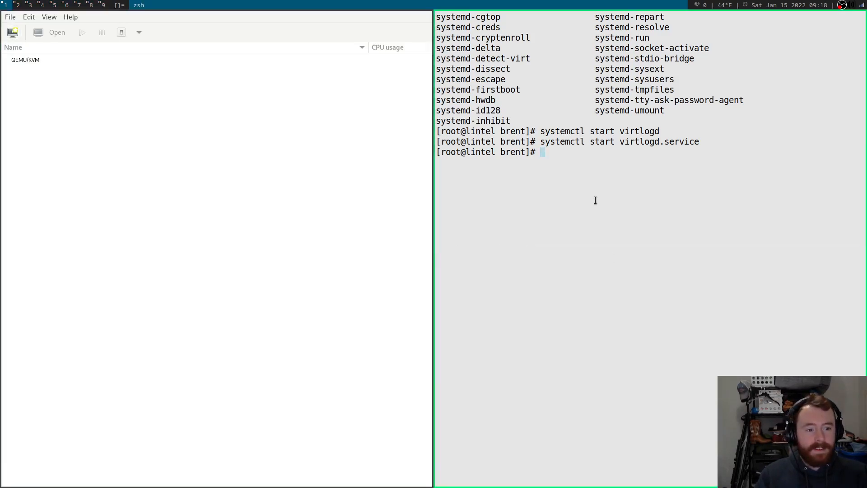
{"action": "left_click", "coordinate": [10, 19]}
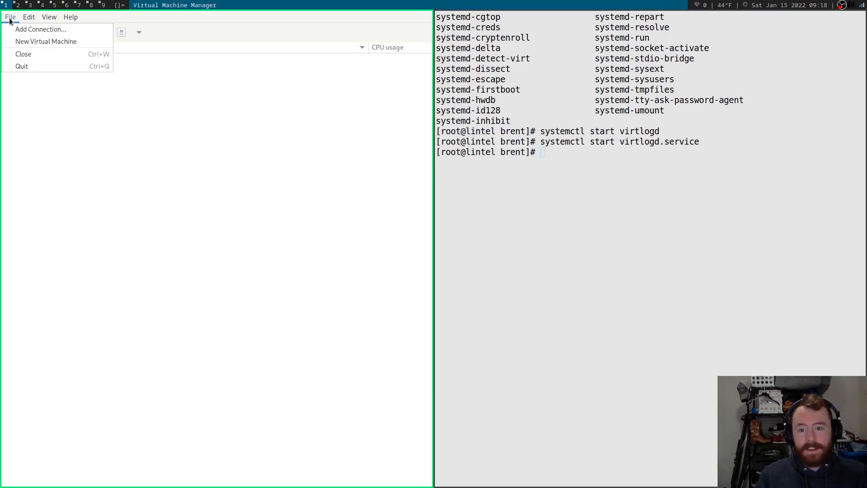
{"action": "key", "text": "Return"}
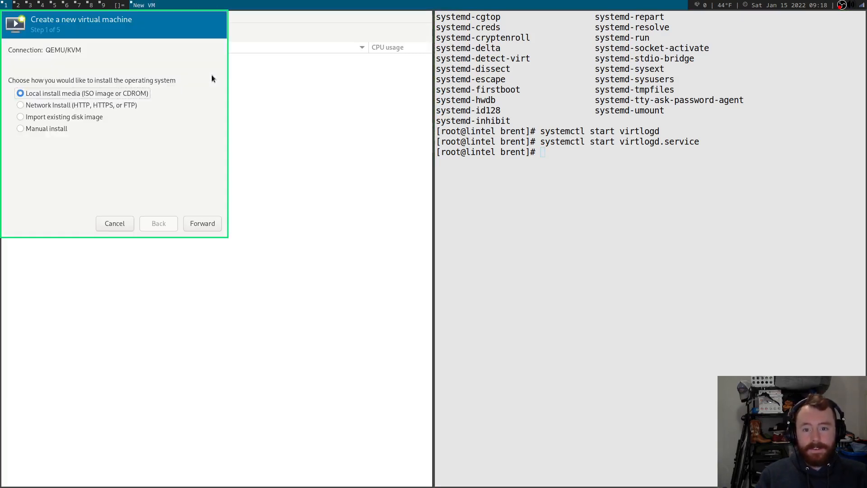
Use local media archlinux-2022.01.01-x86_64.iso from Downloads, granting the emulator access to it.
{"action": "left_click", "coordinate": [202, 222]}
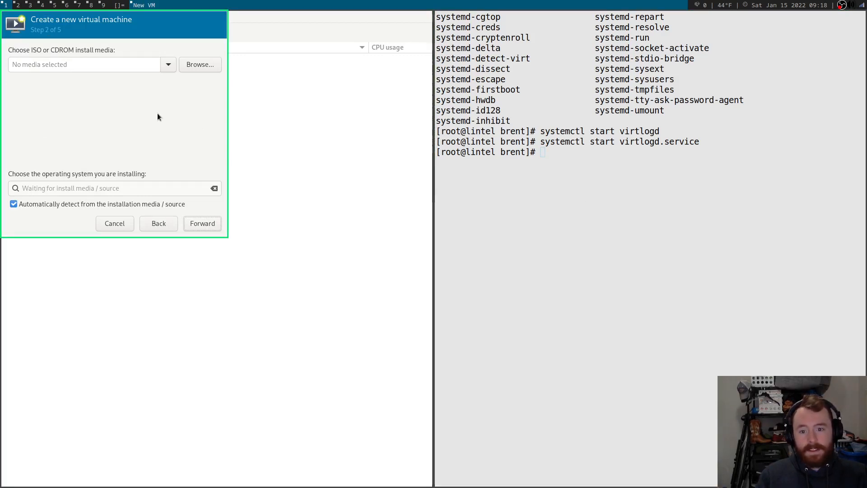
{"action": "left_click", "coordinate": [191, 68]}
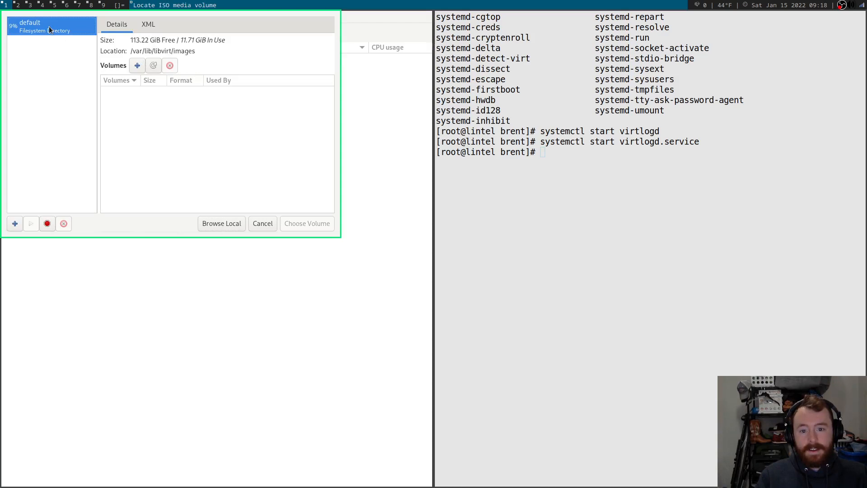
{"action": "left_click", "coordinate": [233, 223]}
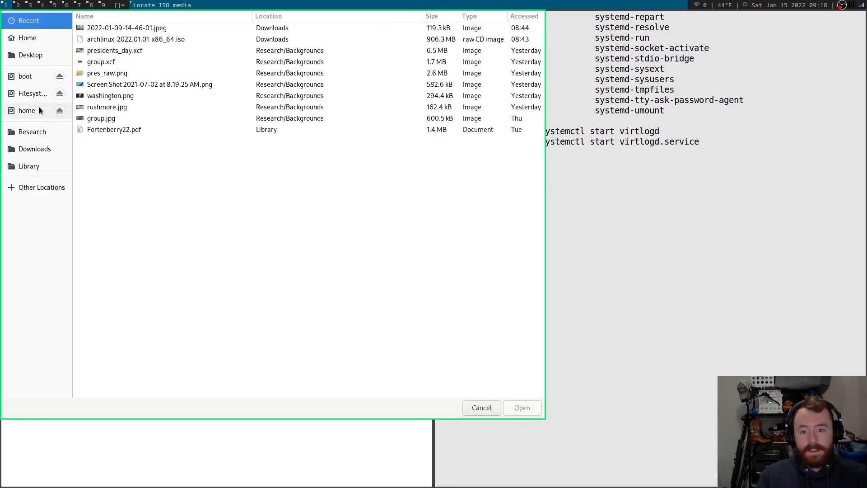
{"action": "left_click", "coordinate": [31, 148]}
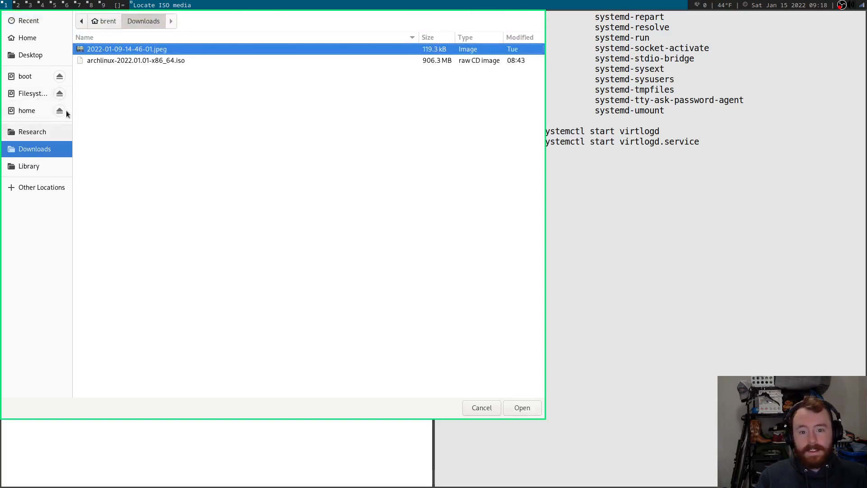
{"action": "left_click", "coordinate": [120, 63]}
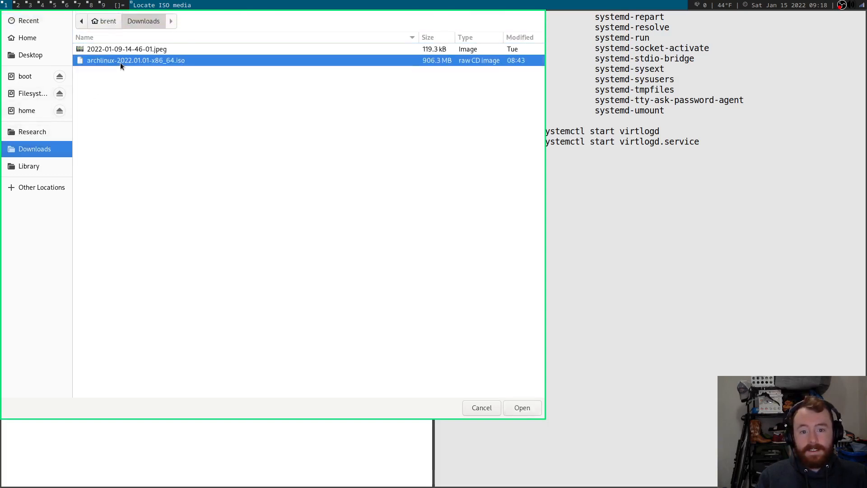
{"action": "double_click", "coordinate": [121, 63]}
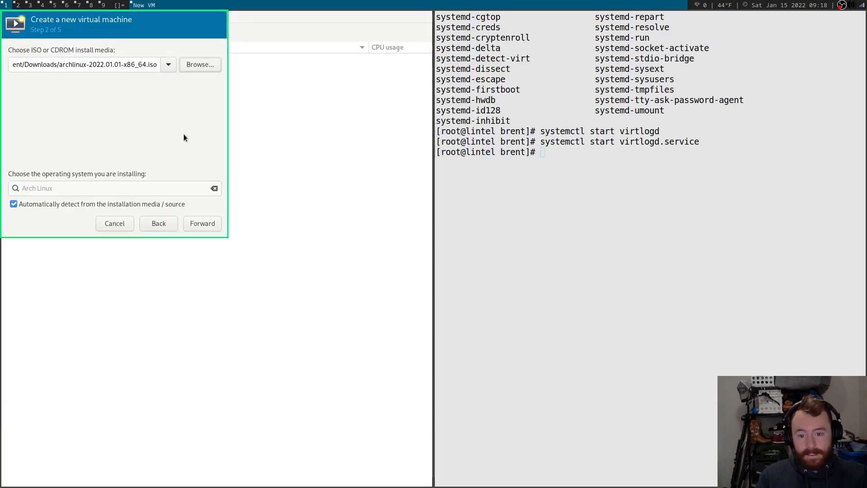
{"action": "left_click", "coordinate": [200, 221]}
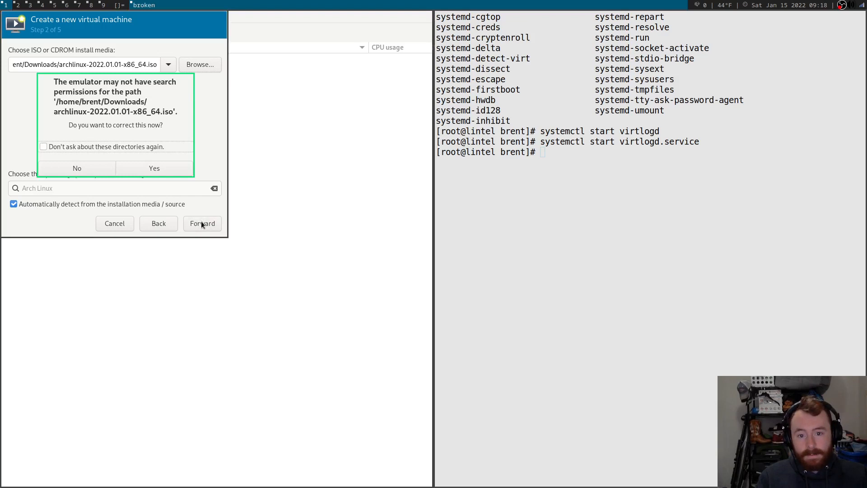
{"action": "left_click", "coordinate": [159, 168]}
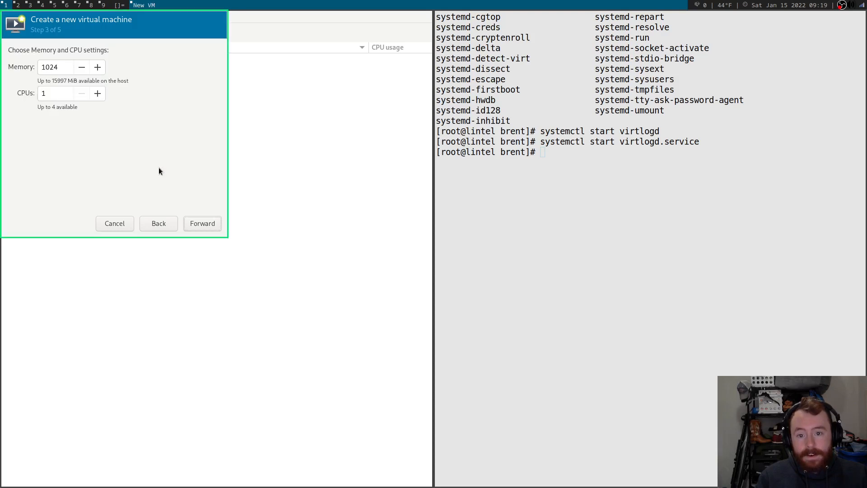
Centre the wizard and give the VM 4096 MiB of memory with 1 CPU.
{"action": "left_click_drag", "start_coordinate": [161, 67], "coordinate": [302, 114]}
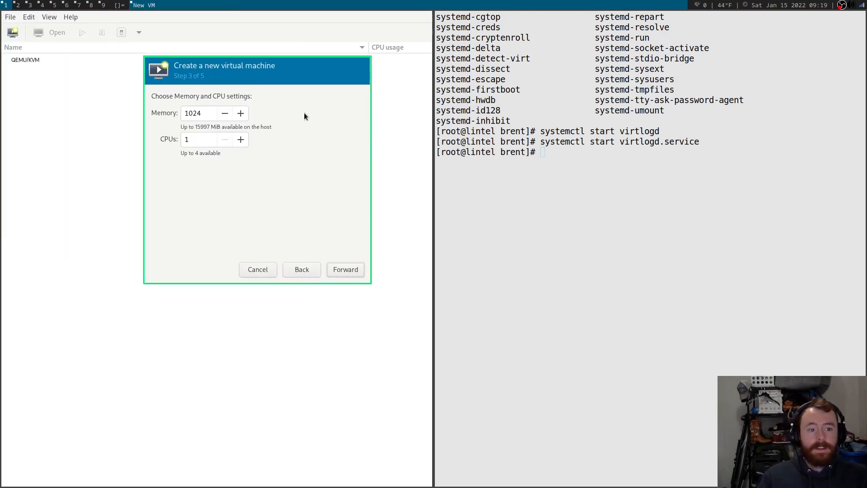
{"action": "double_click", "coordinate": [206, 114]}
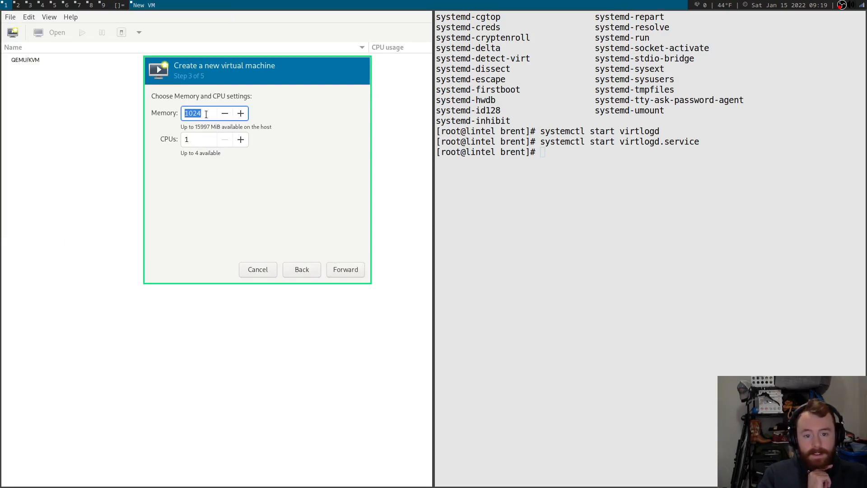
{"action": "type", "text": "4096"}
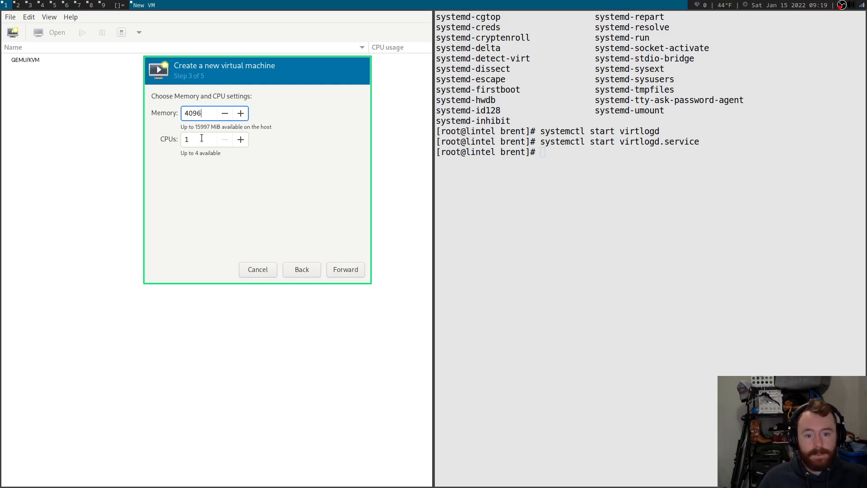
{"action": "left_click", "coordinate": [337, 268]}
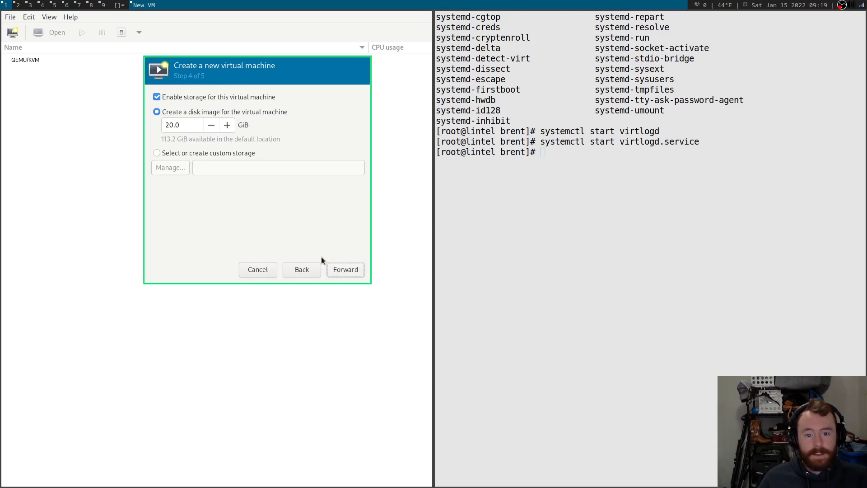
Set the VM's disk image size to 64 GiB and continue to the summary.
{"action": "left_click", "coordinate": [189, 126]}
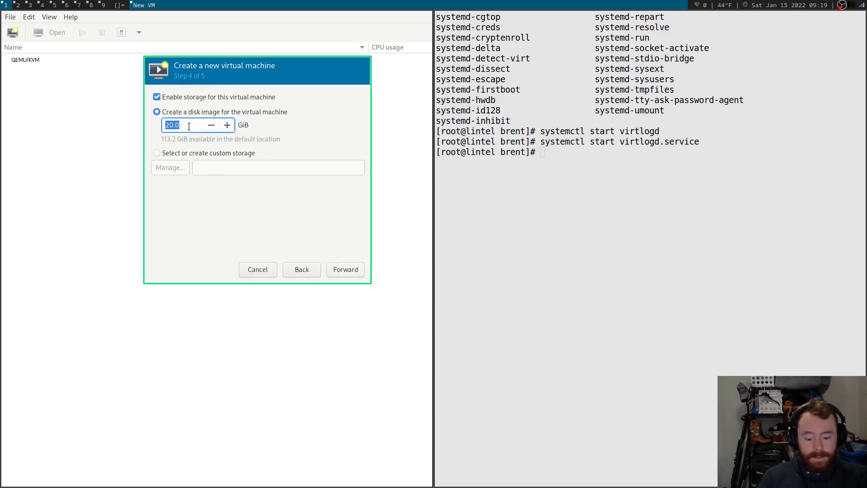
{"action": "type", "text": "64"}
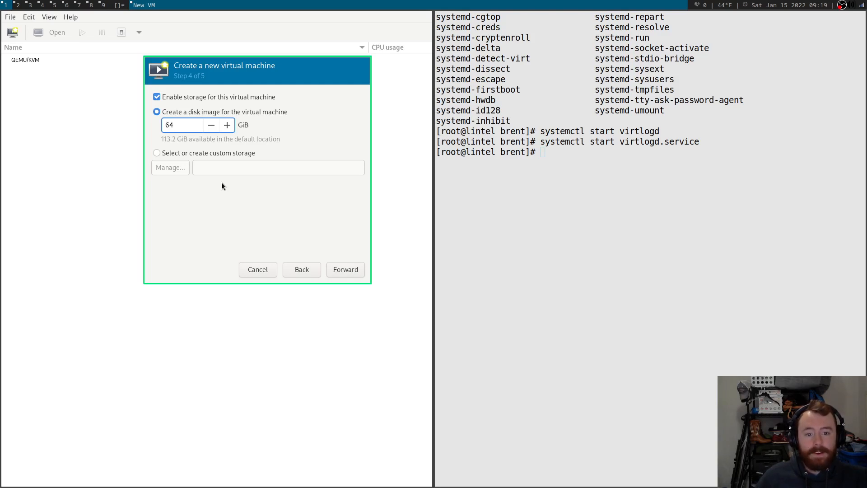
{"action": "left_click", "coordinate": [339, 270]}
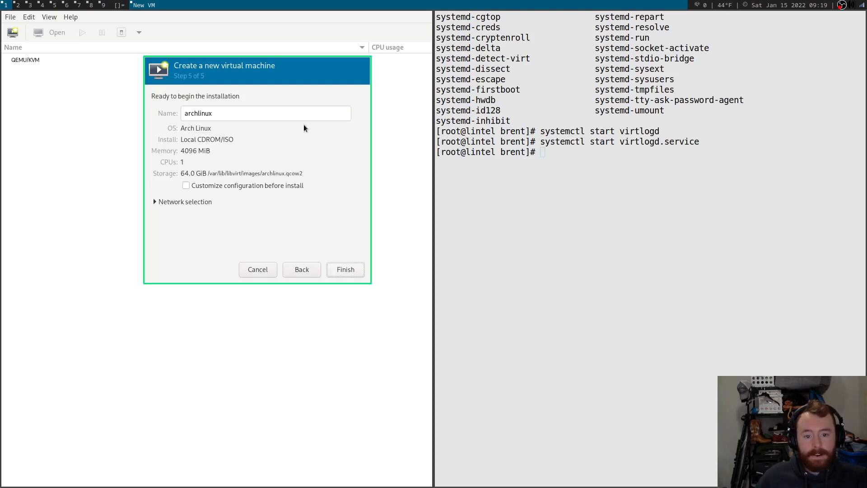
Keep the 'default' NAT virtual network, finish creating the archlinux VM, and start the inactive network.
{"action": "left_click", "coordinate": [188, 204]}
{"action": "left_click", "coordinate": [192, 210]}
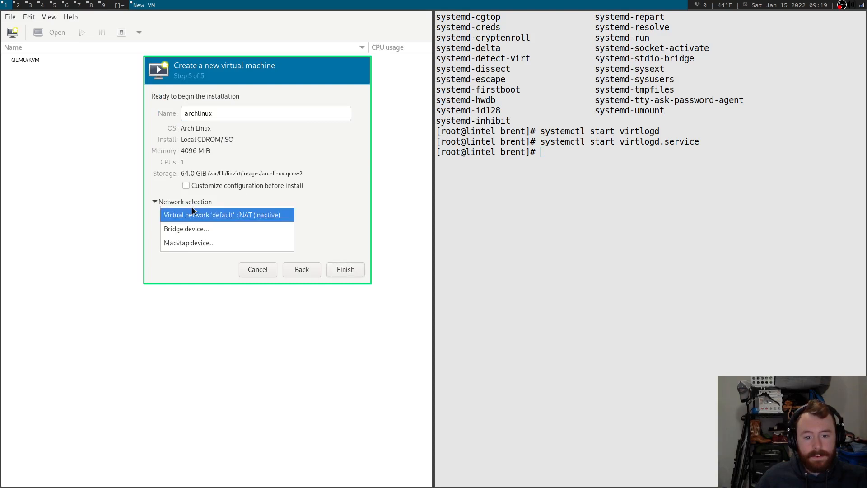
{"action": "left_click", "coordinate": [193, 213]}
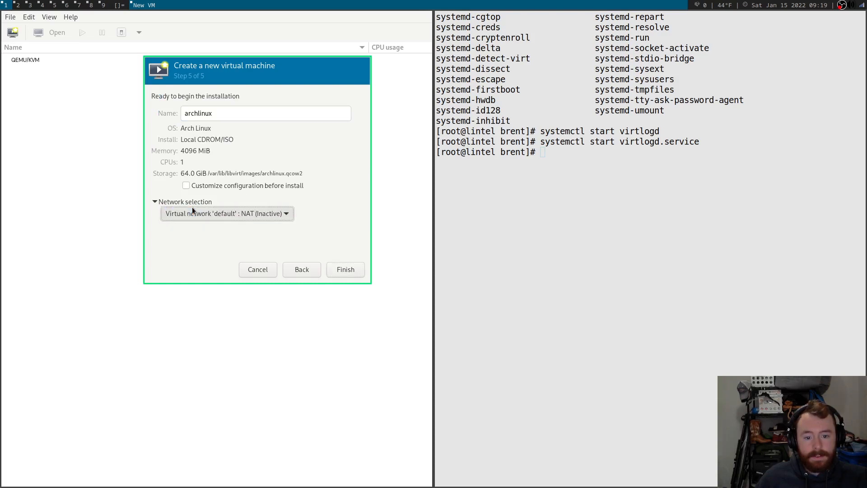
{"action": "left_click", "coordinate": [340, 268]}
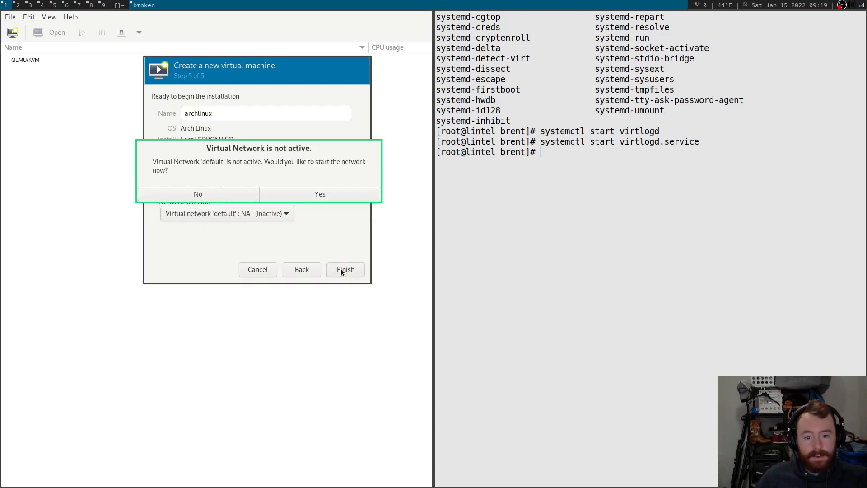
{"action": "left_click", "coordinate": [312, 191]}
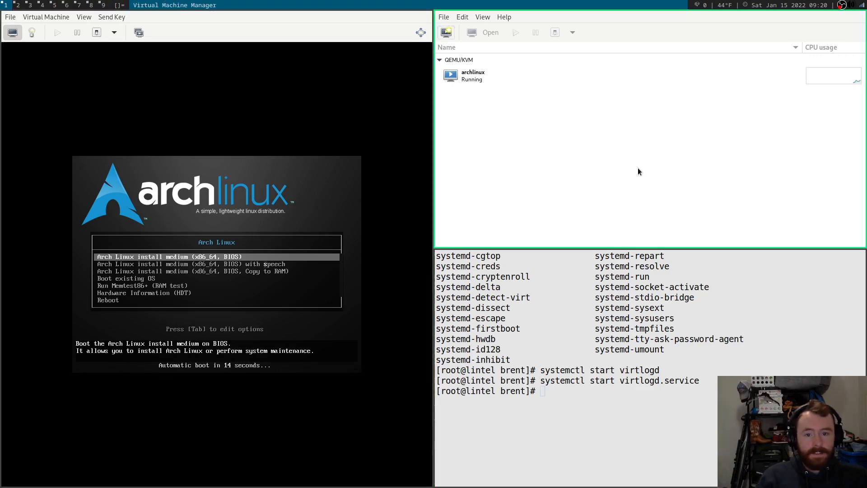
Close the duplicate VM console and Virtual Machine Manager windows on workspaces 1 and 3.
{"action": "key", "text": "super+3"}
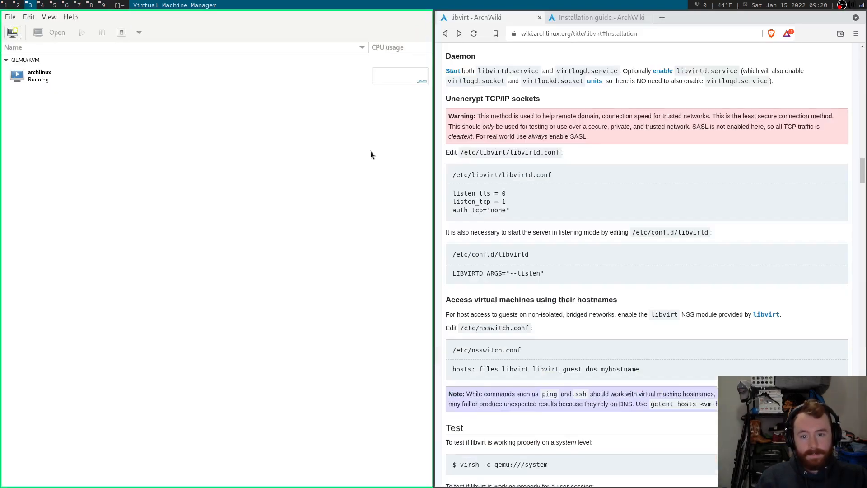
{"action": "key", "text": "super+j"}
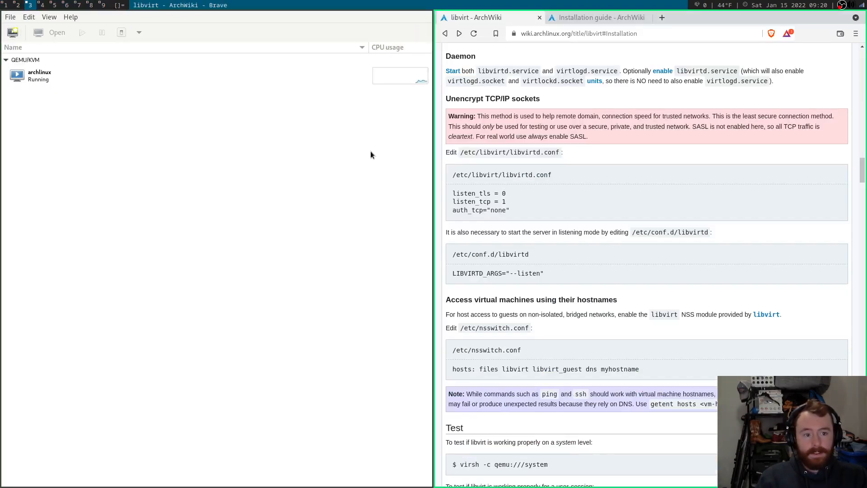
{"action": "key", "text": "super+1"}
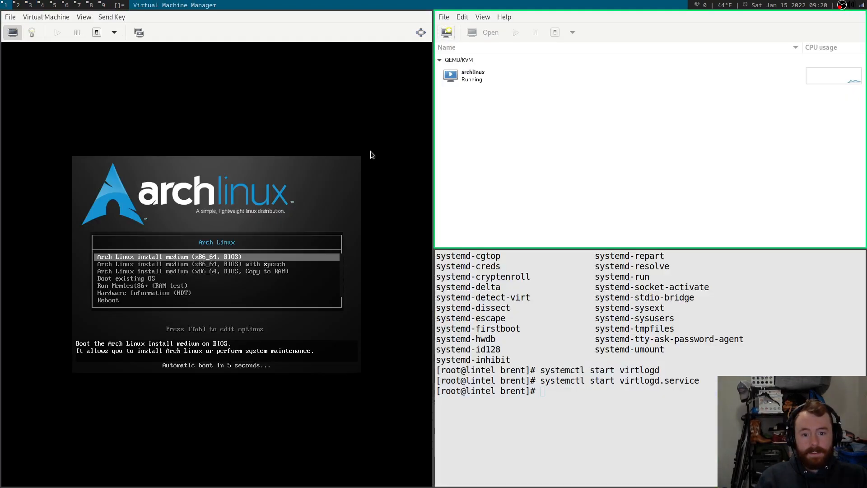
{"action": "left_click", "coordinate": [234, 19]}
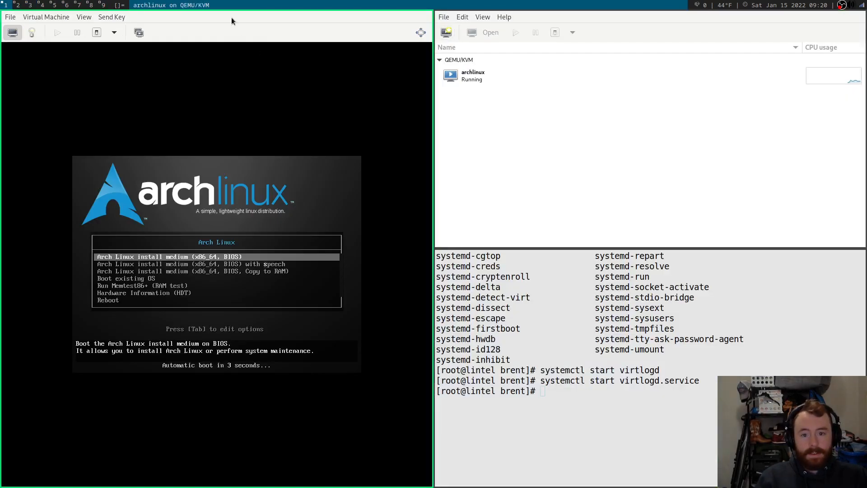
{"action": "key", "text": "super+shift+c"}
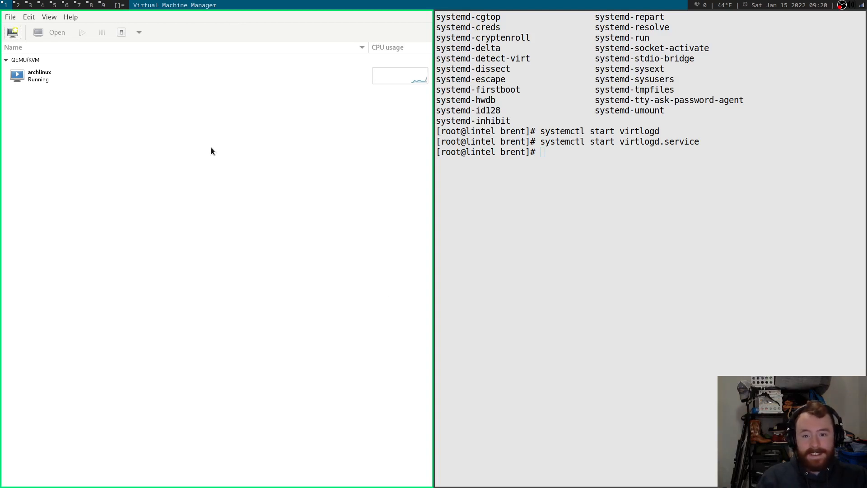
{"action": "key", "text": "super+shift+c"}
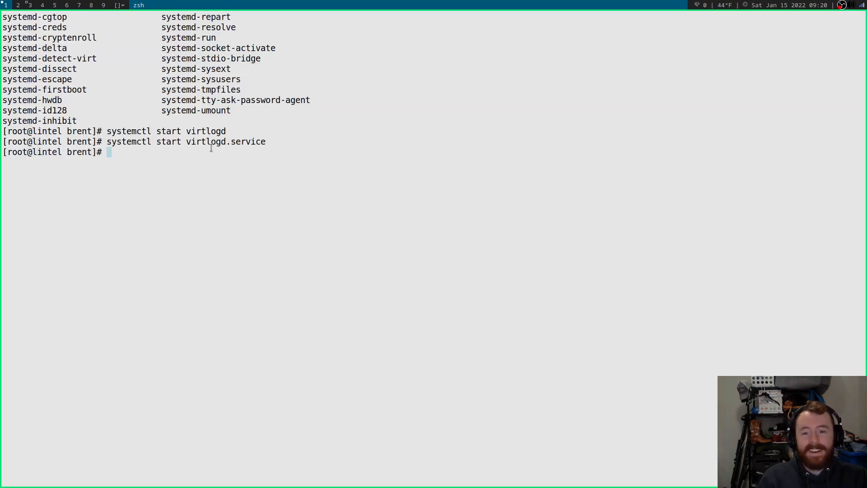
{"action": "key", "text": "super+3"}
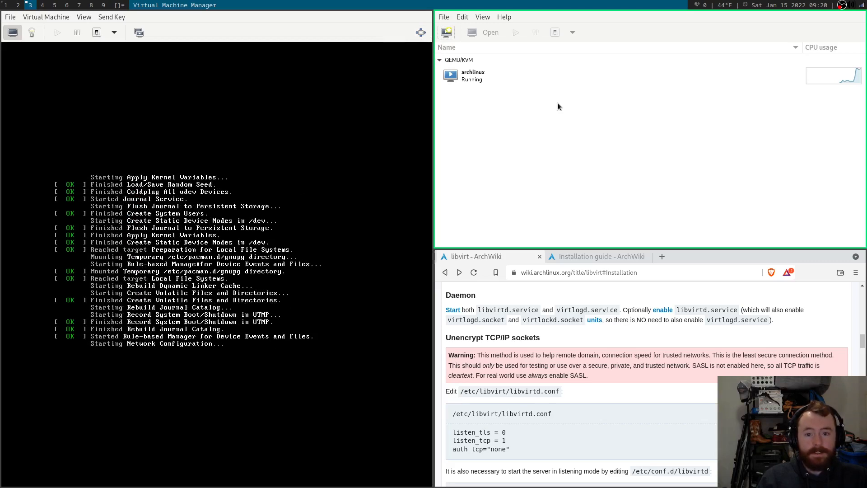
{"action": "key", "text": "super+shift+c"}
Close the libvirt wiki tab and jump to 'Boot the live environment' in the installation guide.
{"action": "left_click", "coordinate": [539, 17]}
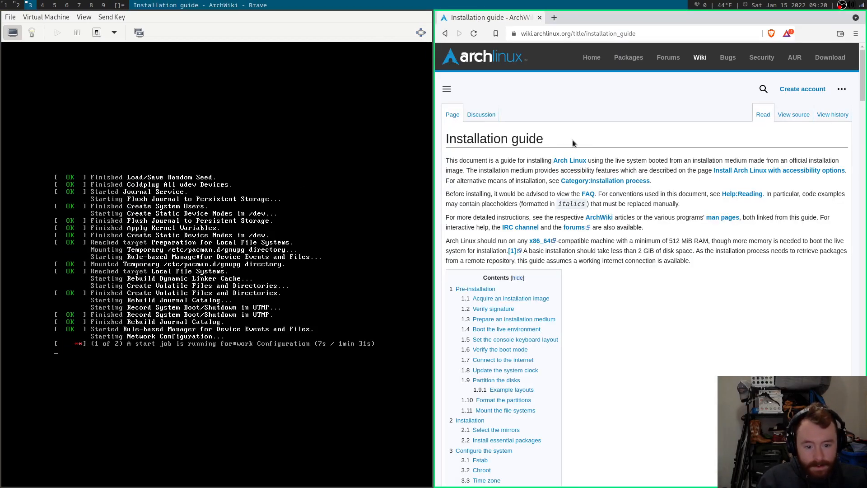
{"action": "scroll", "coordinate": [599, 129], "scroll_direction": "down", "scroll_amount": 3}
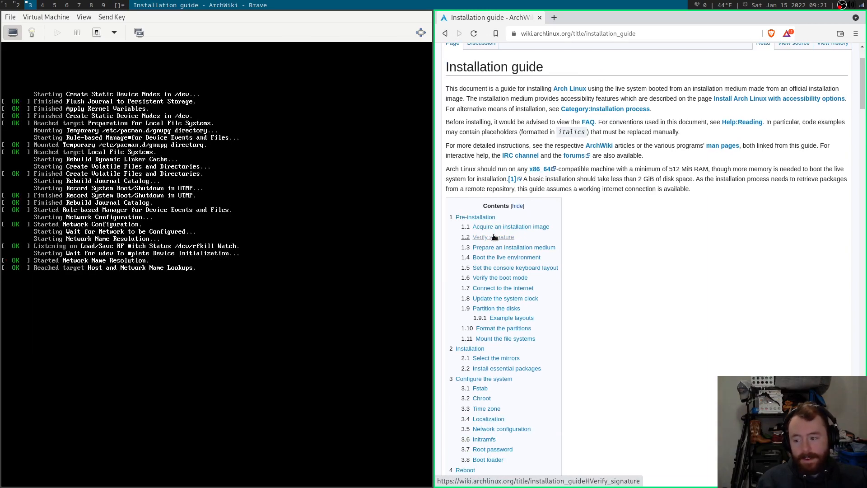
{"action": "scroll", "coordinate": [515, 231], "scroll_direction": "down", "scroll_amount": 1}
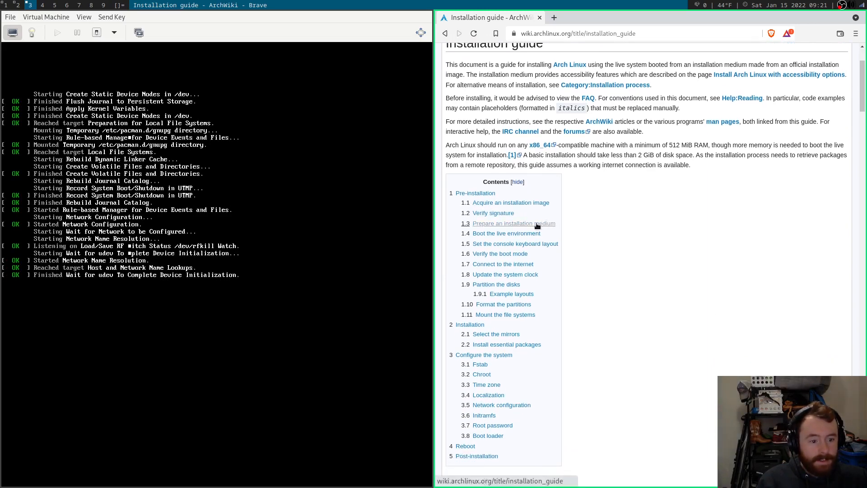
{"action": "left_click", "coordinate": [530, 235]}
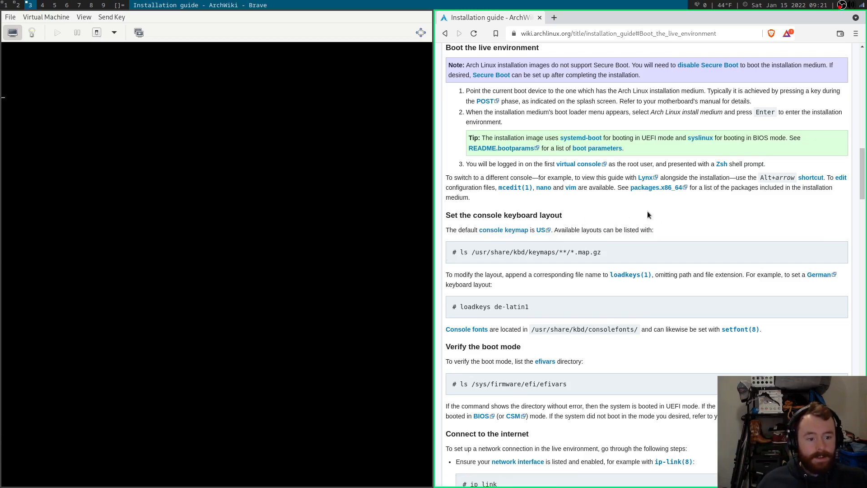
Scroll down the guide to the 'Verify the boot mode' section.
{"action": "scroll", "coordinate": [660, 205], "scroll_direction": "down", "scroll_amount": 1}
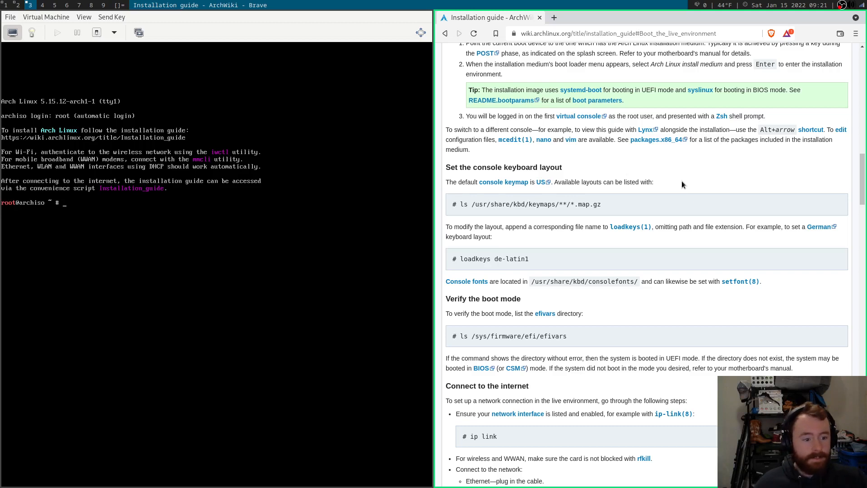
{"action": "scroll", "coordinate": [692, 167], "scroll_direction": "down", "scroll_amount": 3}
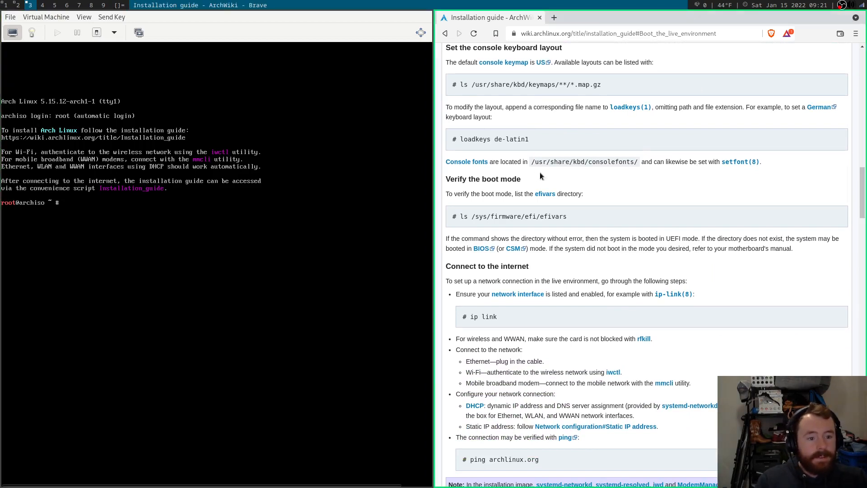
{"action": "scroll", "coordinate": [575, 163], "scroll_direction": "down", "scroll_amount": 1}
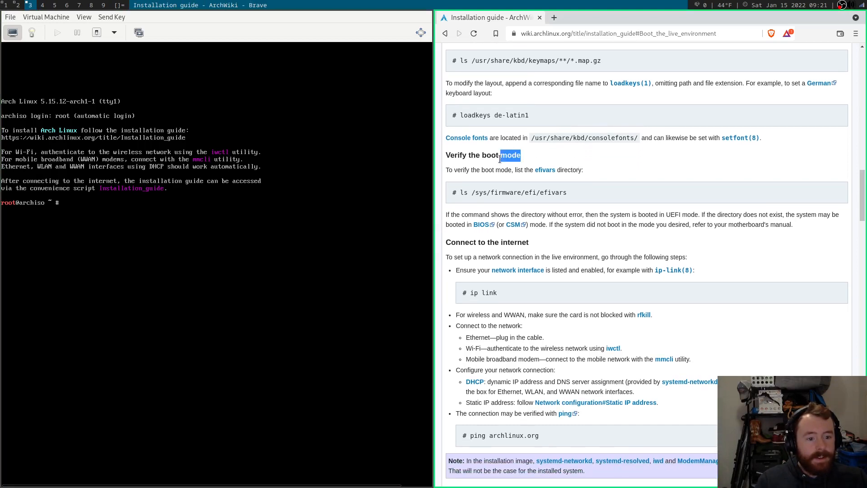
{"action": "scroll", "coordinate": [615, 142], "scroll_direction": "down", "scroll_amount": 2}
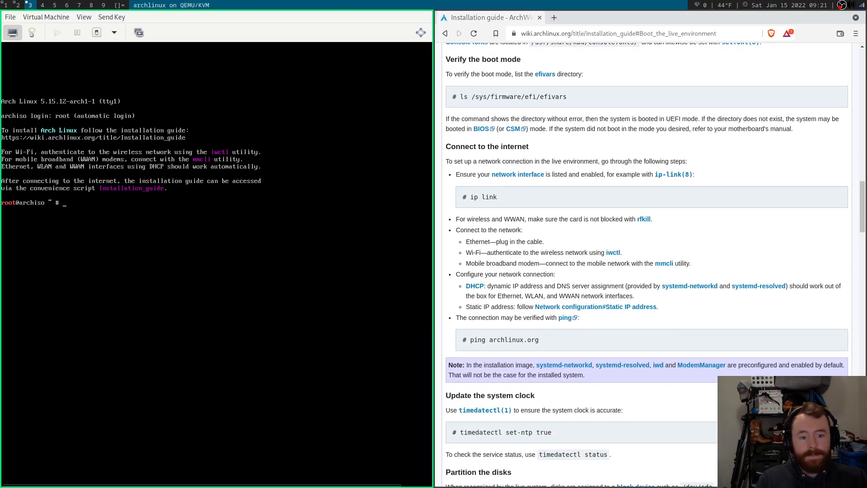
Run ls /sys/firmware/efi/efivars, which reports no such directory, confirming BIOS boot mode.
{"action": "type", "text": "ls /sys"}
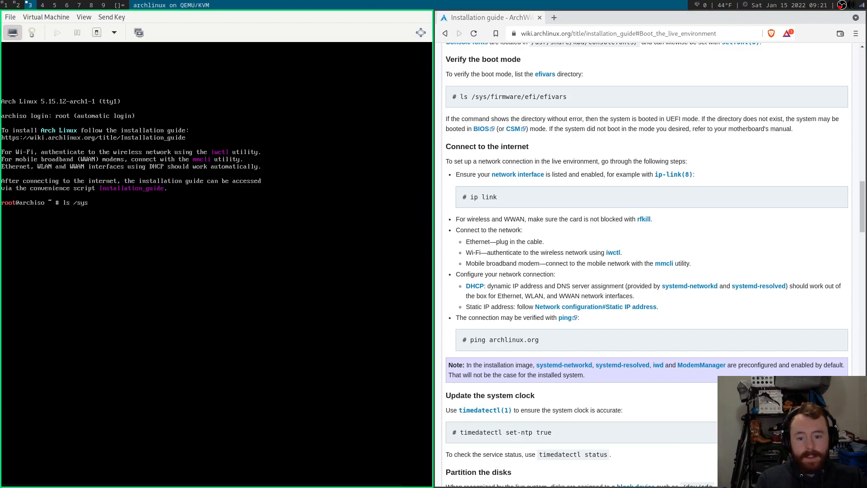
{"action": "type", "text": "/firmware/"}
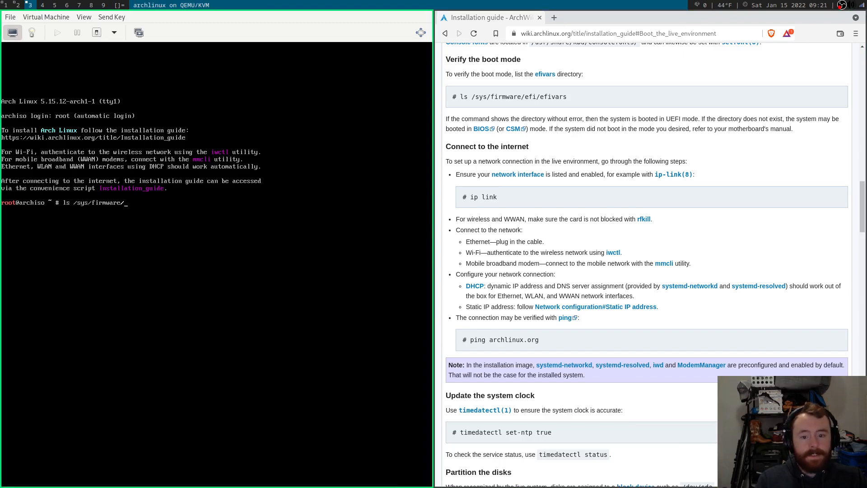
{"action": "type", "text": "ef"}
{"action": "key", "text": "Tab"}
{"action": "key", "text": "Tab"}
{"action": "key", "text": "Tab"}
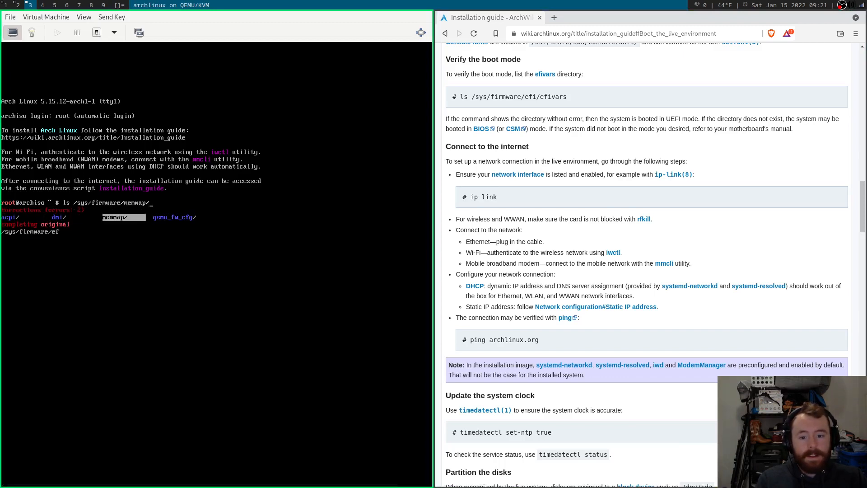
{"action": "key", "text": "BackSpace"}
{"action": "key", "text": "BackSpace"}
{"action": "key", "text": "BackSpace"}
{"action": "key", "text": "BackSpace"}
{"action": "key", "text": "BackSpace"}
{"action": "key", "text": "BackSpace"}
{"action": "key", "text": "BackSpace"}
{"action": "type", "text": "fi"}
{"action": "key", "text": "BackSpace"}
{"action": "key", "text": "BackSpace"}
{"action": "type", "text": "efi/"}
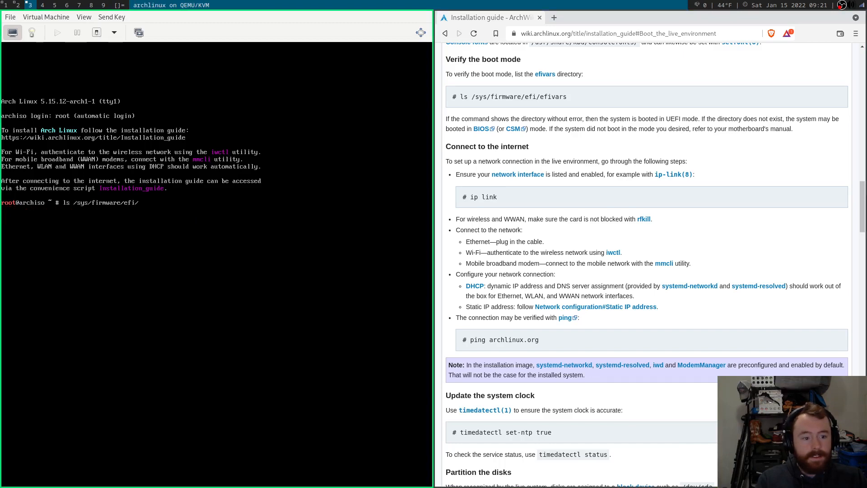
{"action": "type", "text": "efivars"}
{"action": "key", "text": "Return"}
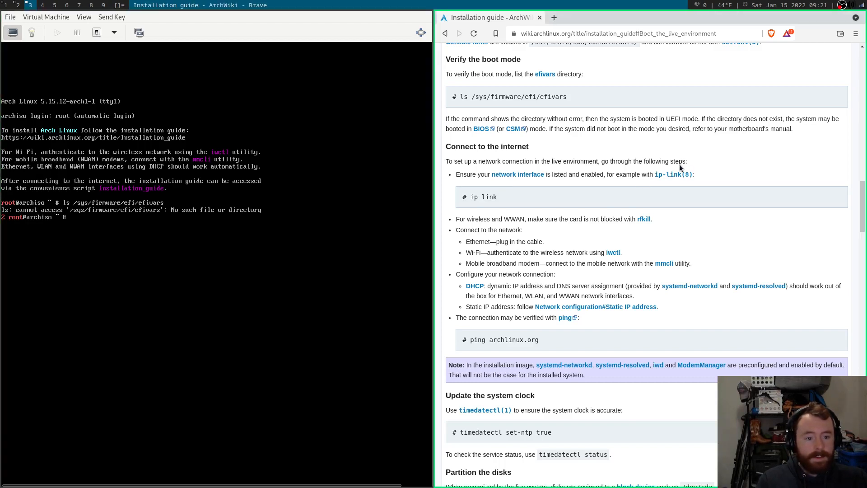
{"action": "scroll", "coordinate": [641, 158], "scroll_direction": "down", "scroll_amount": 3}
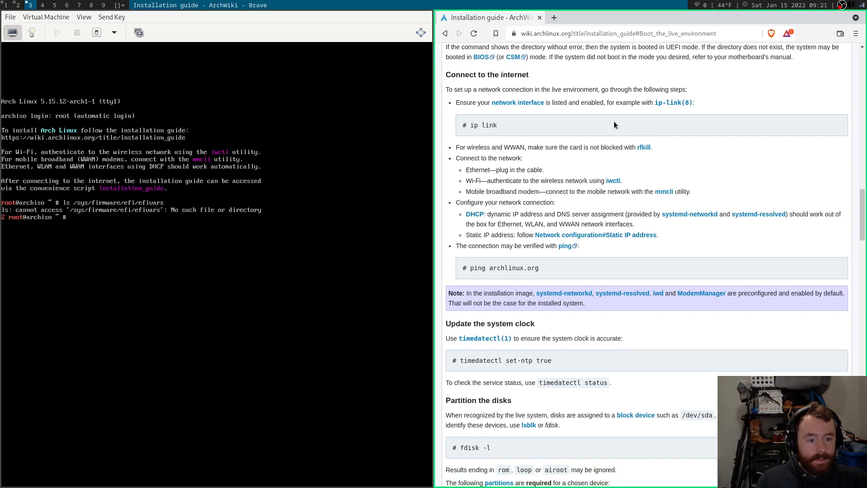
Ping archlinux.org and stop after 3 replies with 0% packet loss.
{"action": "type", "text": "ping "}
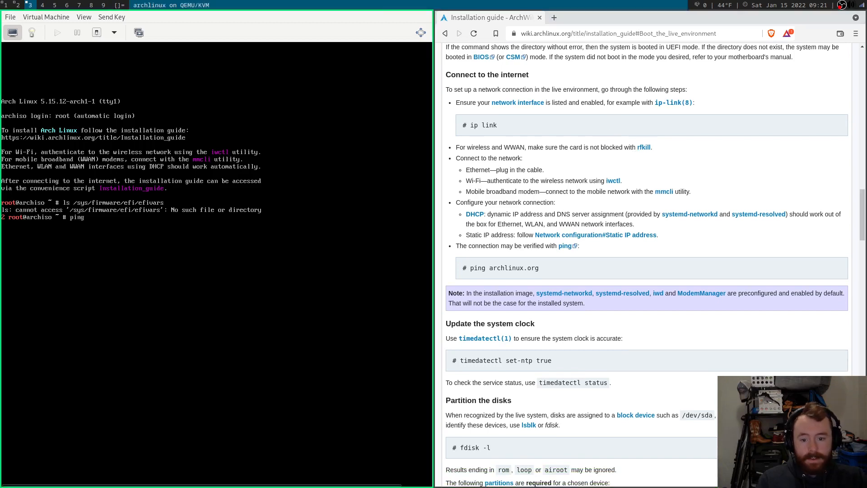
{"action": "type", "text": "archlinu"}
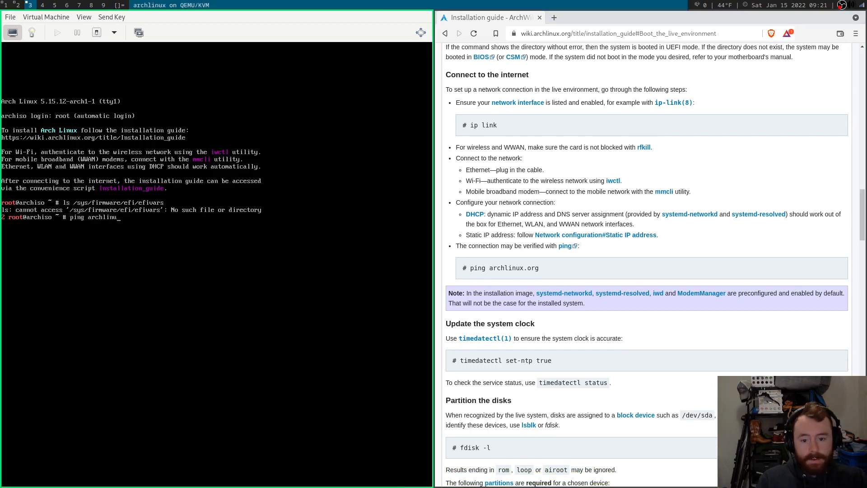
{"action": "type", "text": "x.org"}
{"action": "key", "text": "Return"}
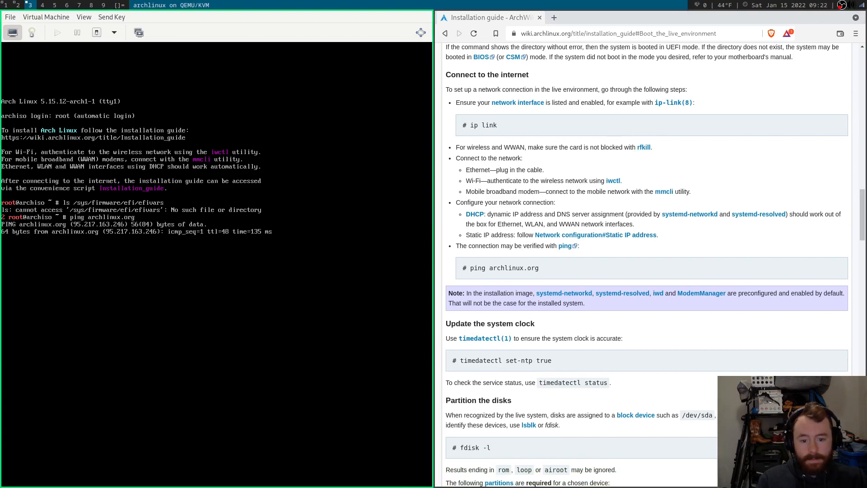
{"action": "key", "text": "ctrl+c"}
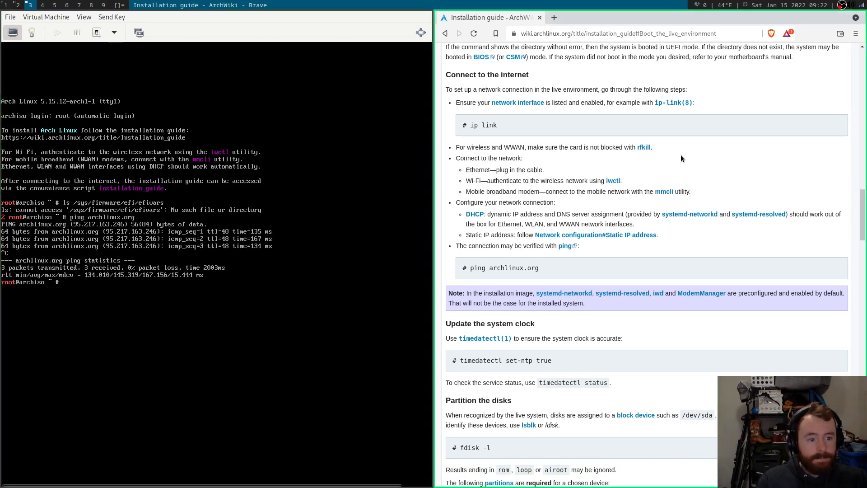
{"action": "scroll", "coordinate": [681, 155], "scroll_direction": "down", "scroll_amount": 2}
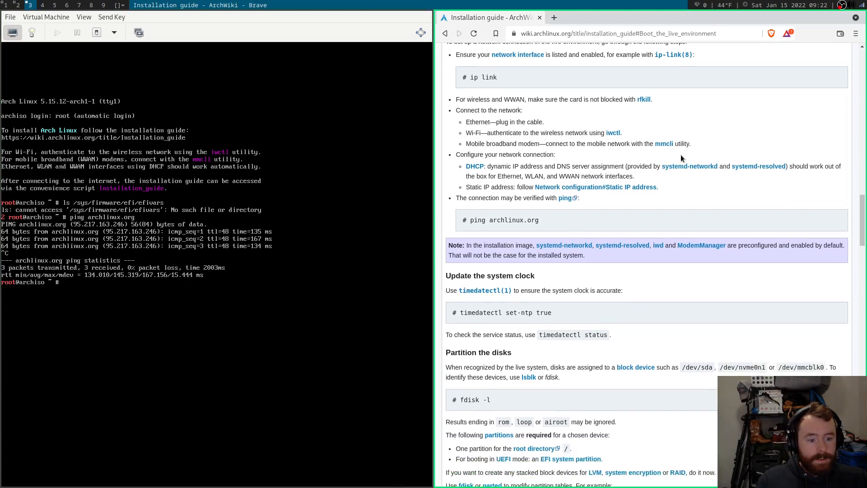
{"action": "scroll", "coordinate": [681, 158], "scroll_direction": "down", "scroll_amount": 2}
{"action": "scroll", "coordinate": [681, 155], "scroll_direction": "up", "scroll_amount": 8}
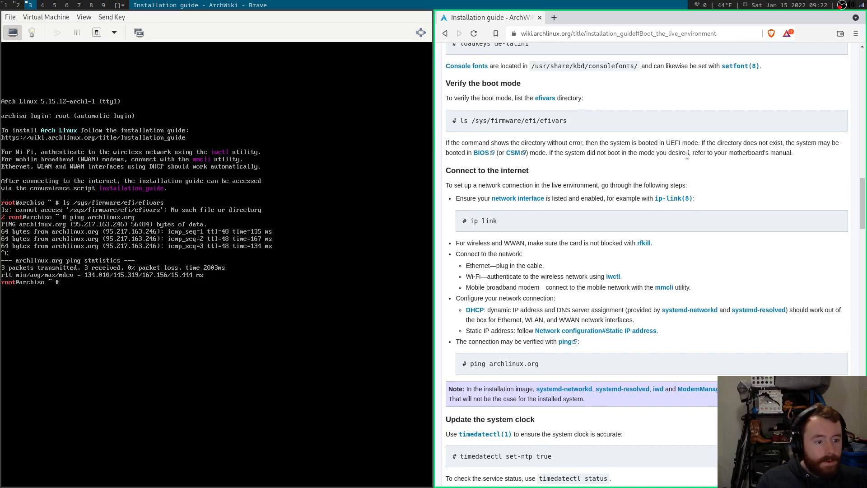
{"action": "scroll", "coordinate": [689, 155], "scroll_direction": "down", "scroll_amount": 3}
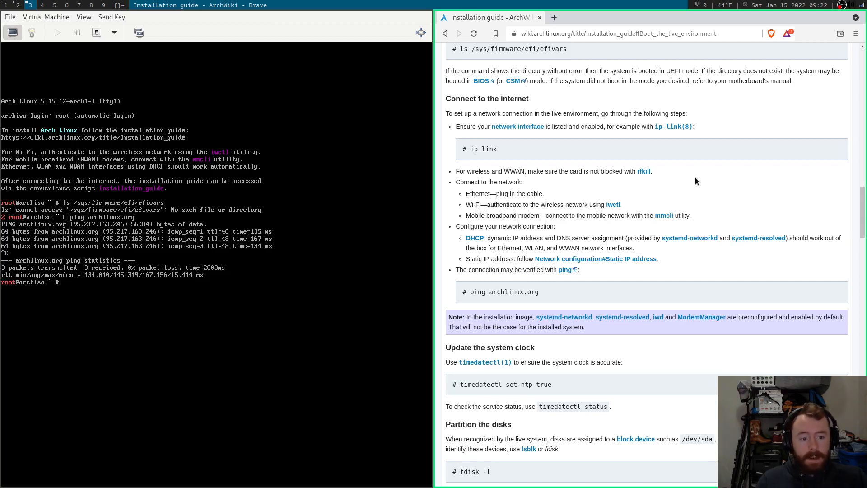
{"action": "scroll", "coordinate": [725, 161], "scroll_direction": "down", "scroll_amount": 2}
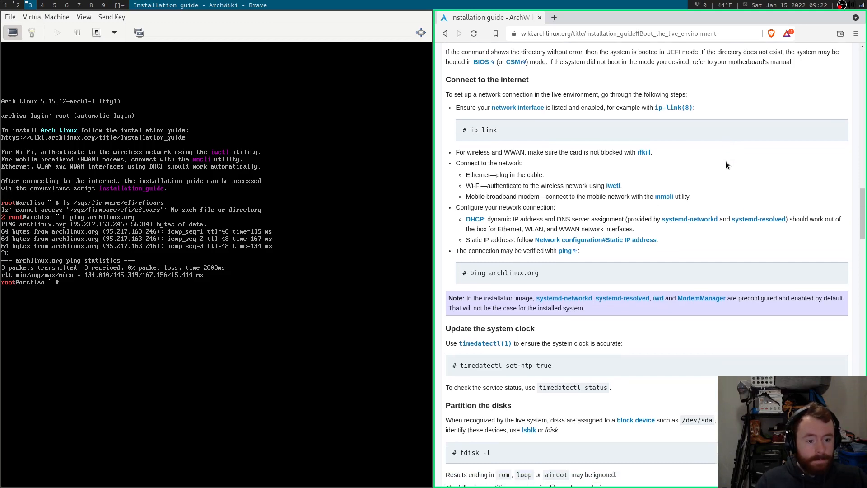
{"action": "scroll", "coordinate": [725, 161], "scroll_direction": "down", "scroll_amount": 1}
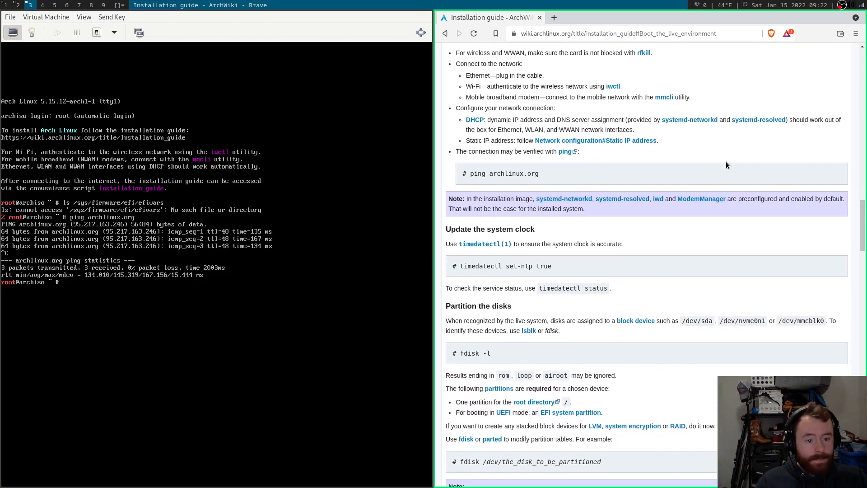
{"action": "scroll", "coordinate": [717, 159], "scroll_direction": "down", "scroll_amount": 1}
{"action": "scroll", "coordinate": [694, 162], "scroll_direction": "down", "scroll_amount": 3}
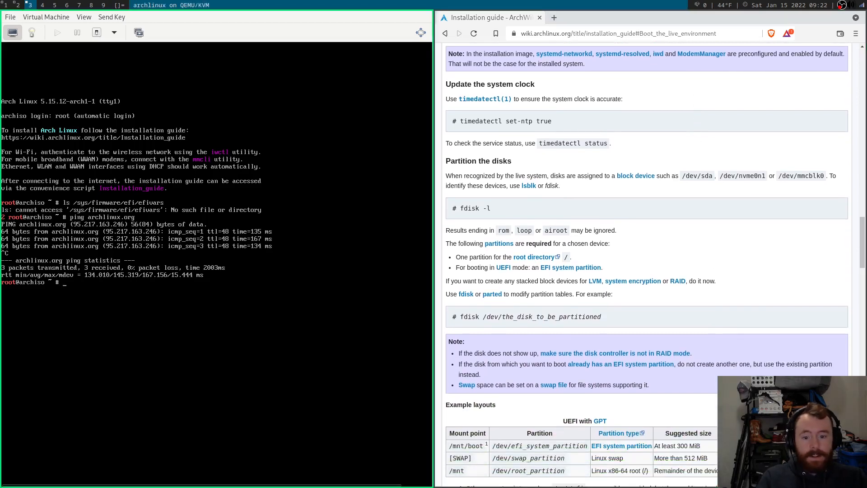
Enter timedatectl set-ntp true in the VM console to enable network time sync.
{"action": "type", "text": "timedatectl "}
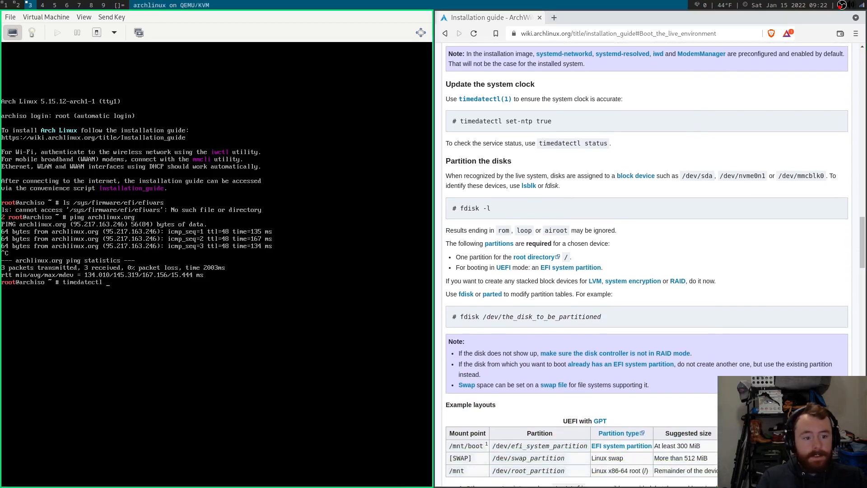
{"action": "type", "text": "set-ntp "}
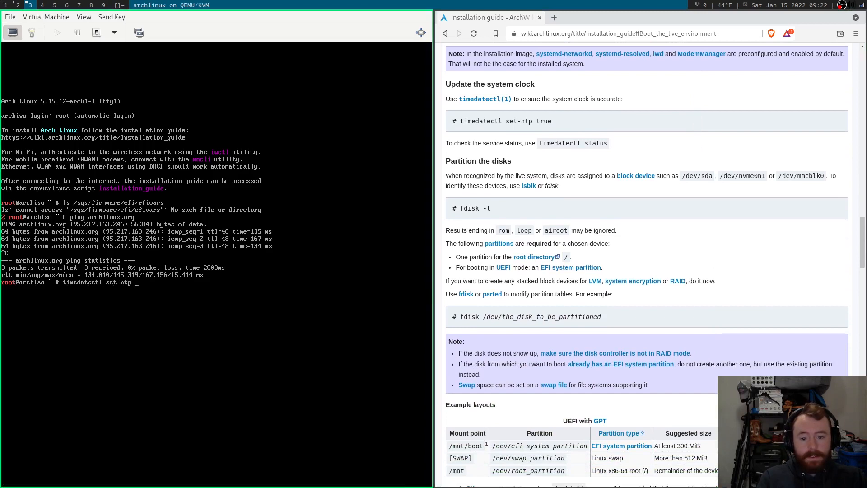
{"action": "type", "text": "true"}
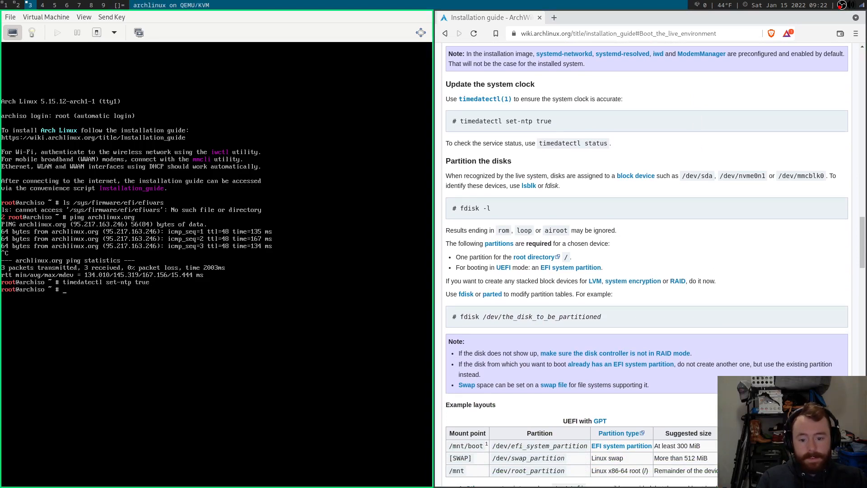
{"action": "scroll", "coordinate": [673, 125], "scroll_direction": "down", "scroll_amount": 2}
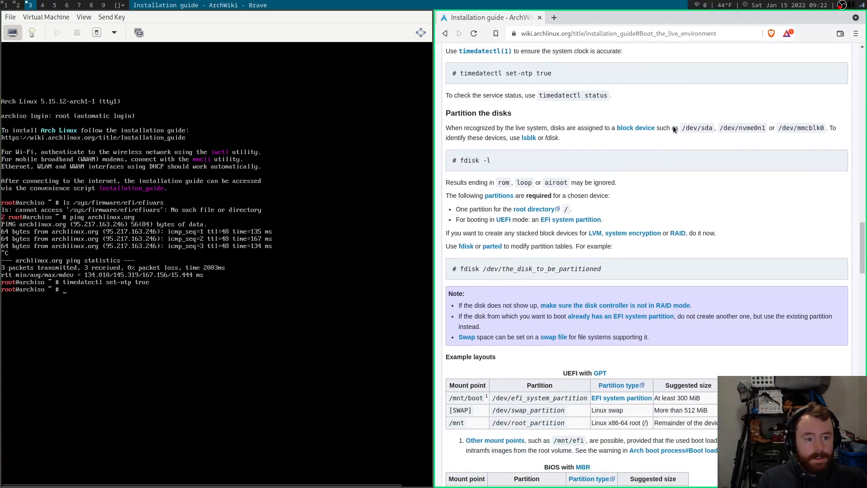
{"action": "scroll", "coordinate": [673, 125], "scroll_direction": "down", "scroll_amount": 2}
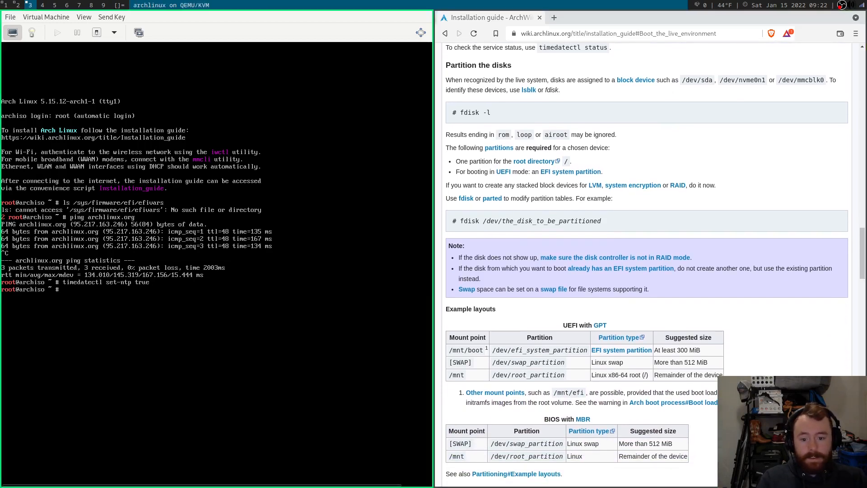
Run lsblk and fdisk -l, revealing the empty 64 GiB disk /dev/vda.
{"action": "type", "text": "l"}
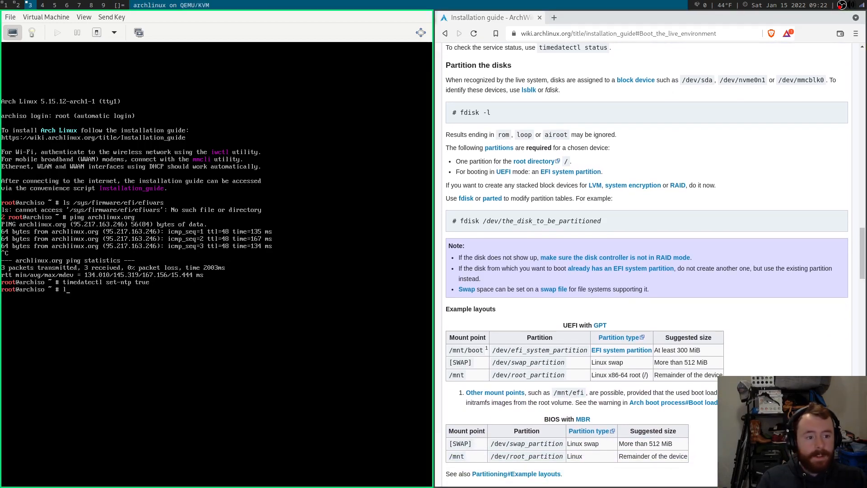
{"action": "type", "text": "sblk"}
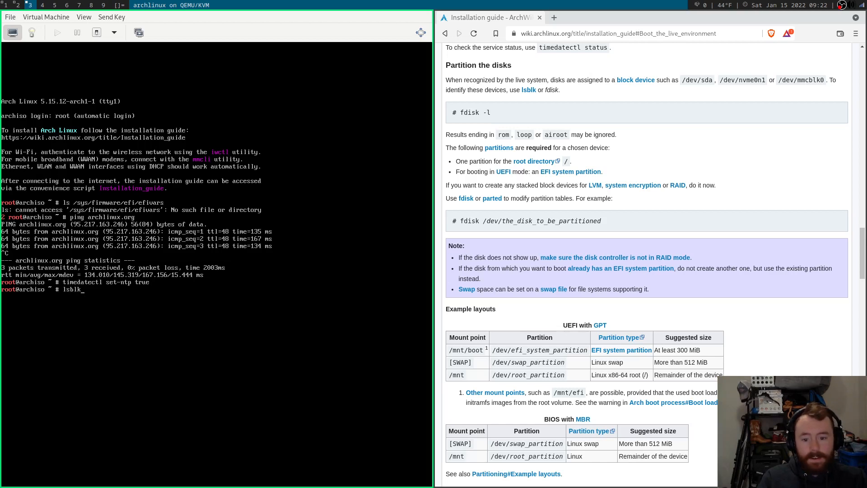
{"action": "key", "text": "Return"}
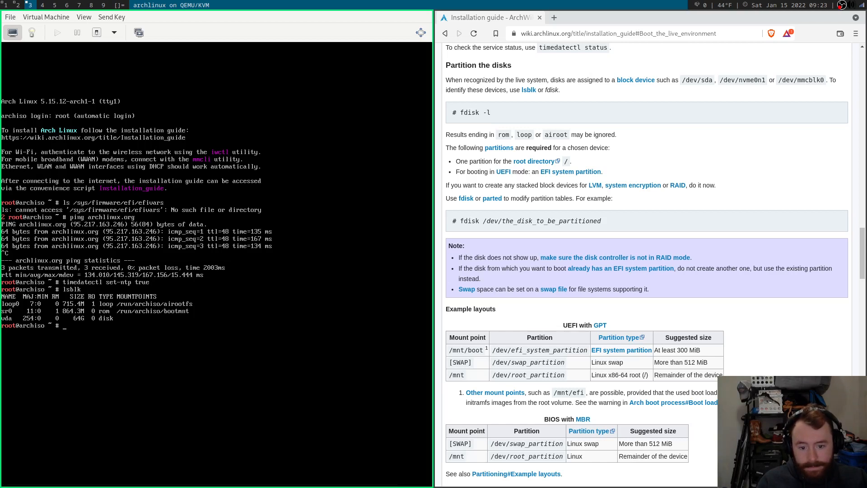
{"action": "left_click", "coordinate": [1, 387]}
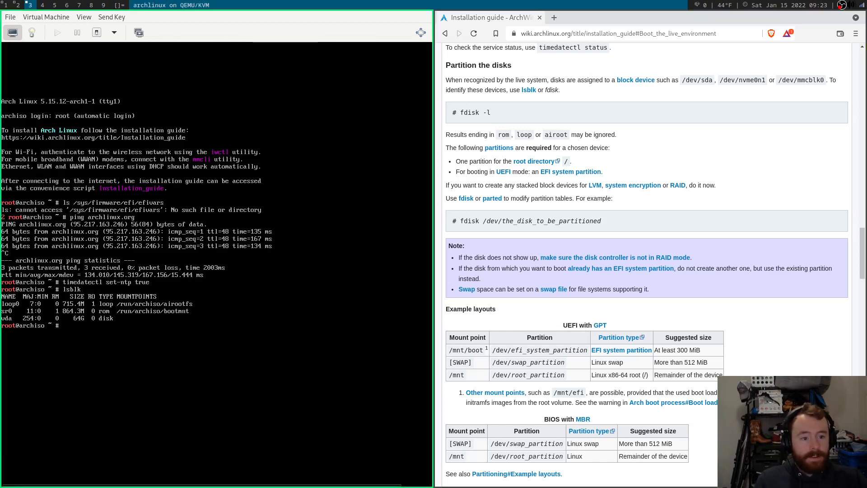
{"action": "type", "text": "isk "}
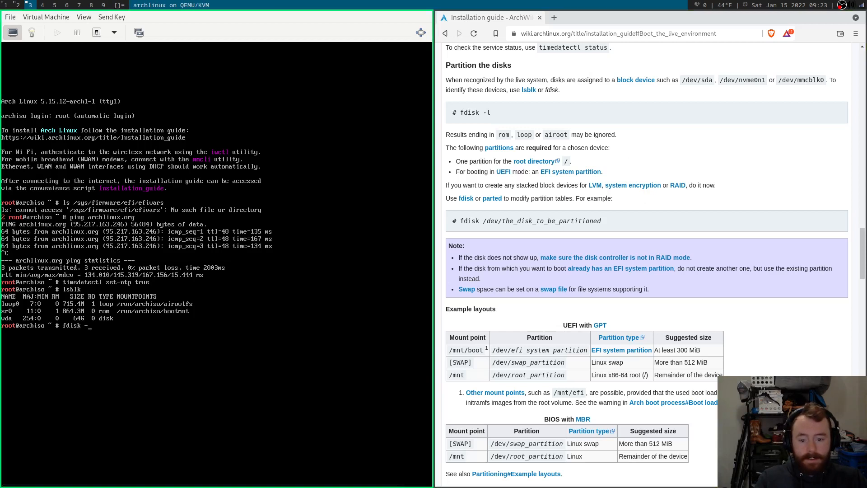
{"action": "type", "text": "-l"}
{"action": "key", "text": "Return"}
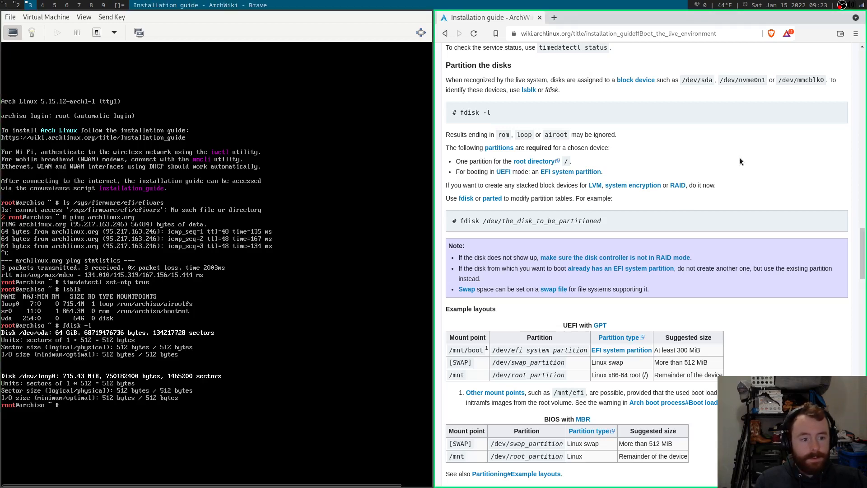
{"action": "scroll", "coordinate": [739, 161], "scroll_direction": "down", "scroll_amount": 1}
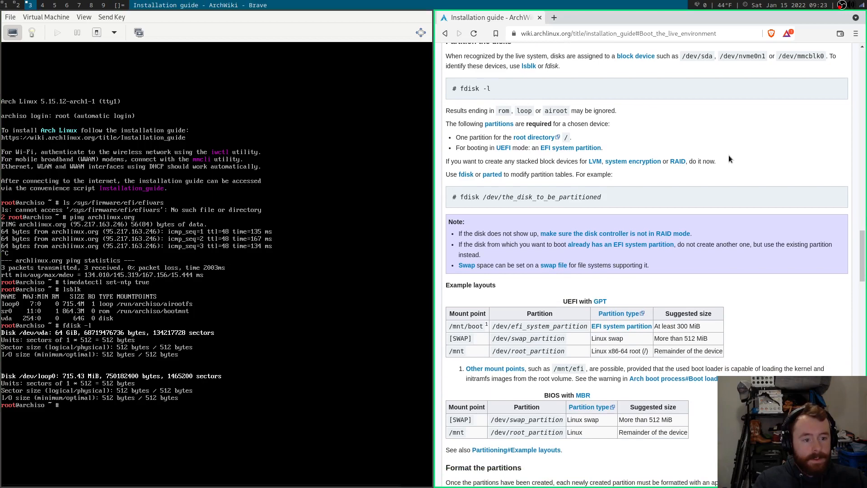
Open /dev/vda in fdisk for partitioning.
{"action": "scroll", "coordinate": [723, 153], "scroll_direction": "down", "scroll_amount": 2}
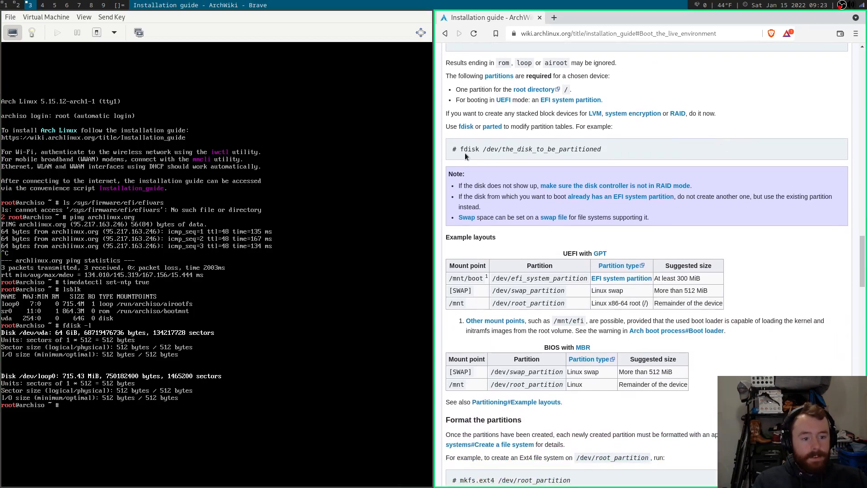
{"action": "left_click_drag", "start_coordinate": [461, 149], "coordinate": [509, 150]}
{"action": "left_click", "coordinate": [509, 149]}
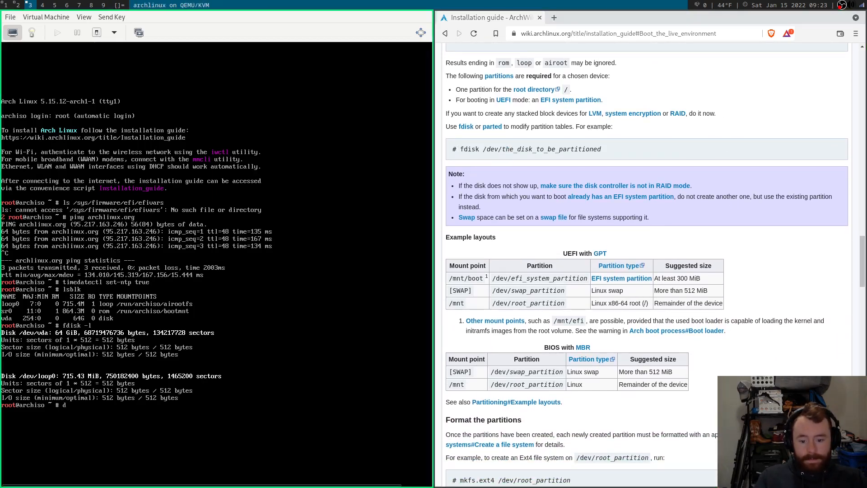
{"action": "type", "text": "disk"}
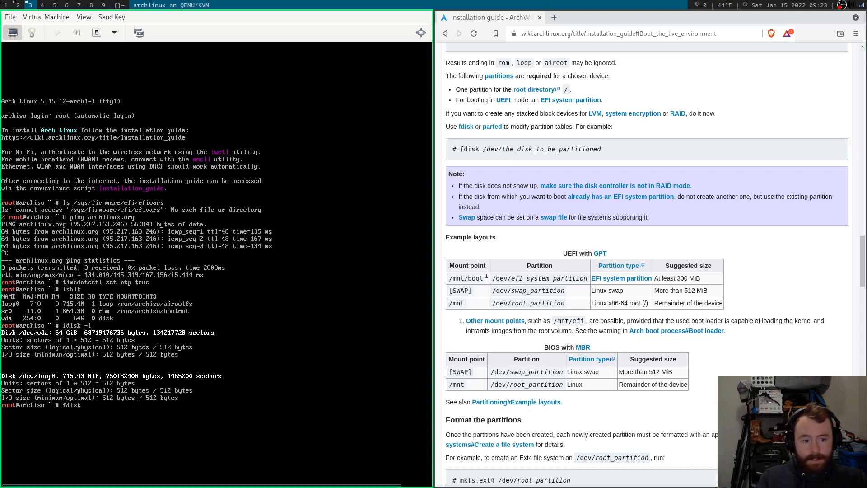
{"action": "type", "text": " /"}
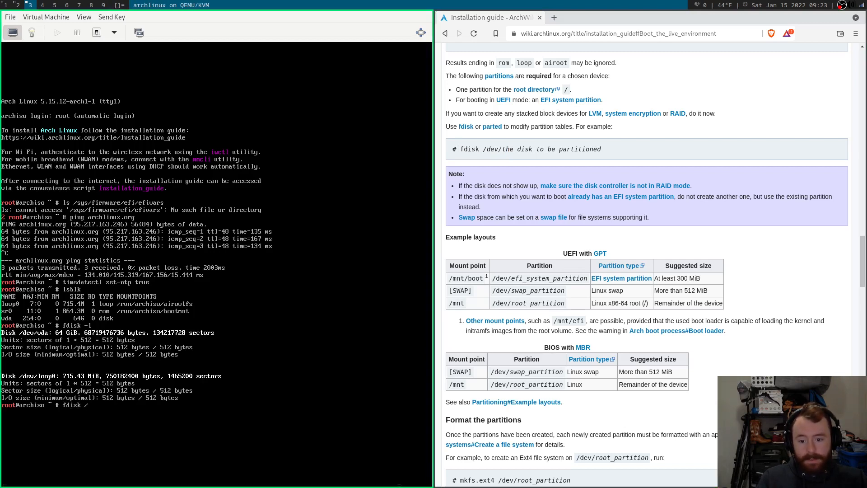
{"action": "type", "text": "de"}
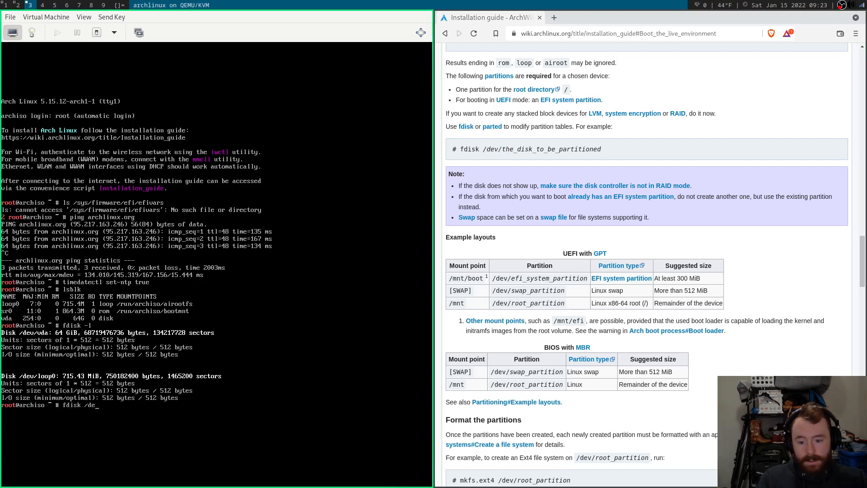
{"action": "type", "text": "v/vda"}
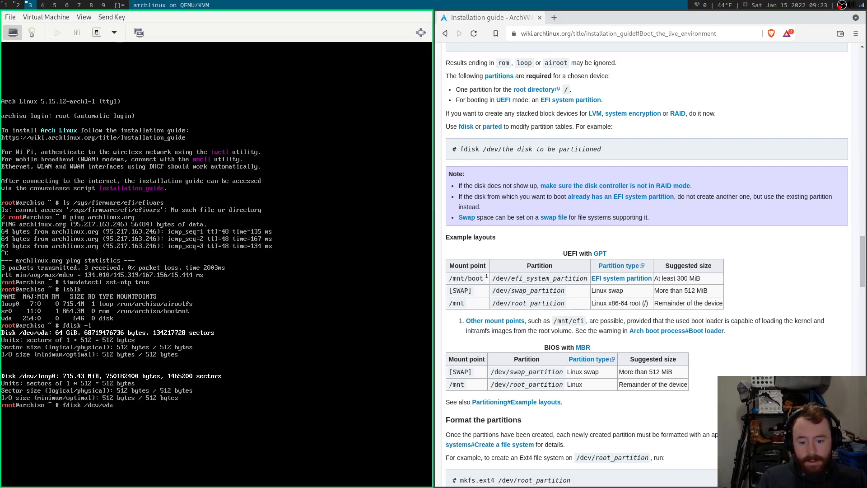
{"action": "key", "text": "Return"}
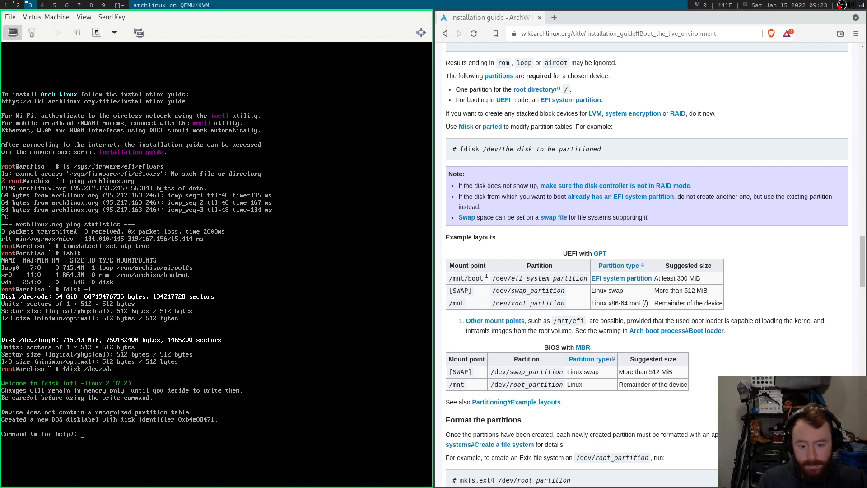
Show fdisk's command help and create a new empty DOS partition table.
{"action": "type", "text": "m"}
{"action": "key", "text": "Return"}
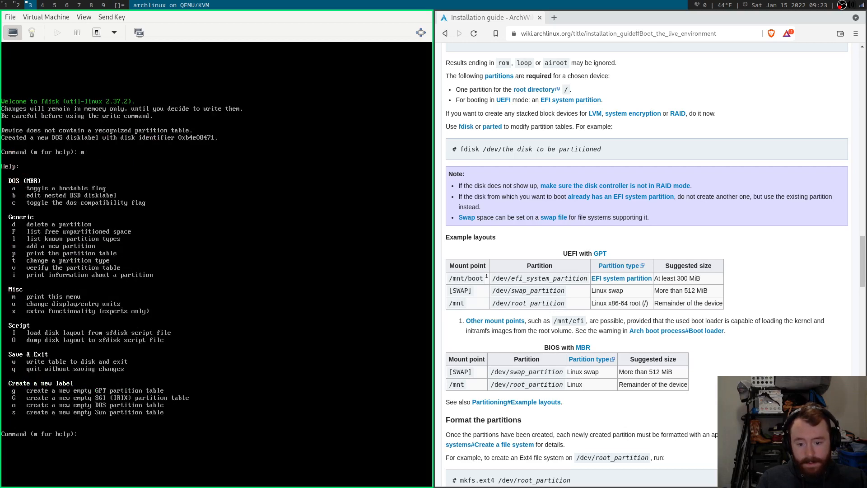
{"action": "key", "text": "Return"}
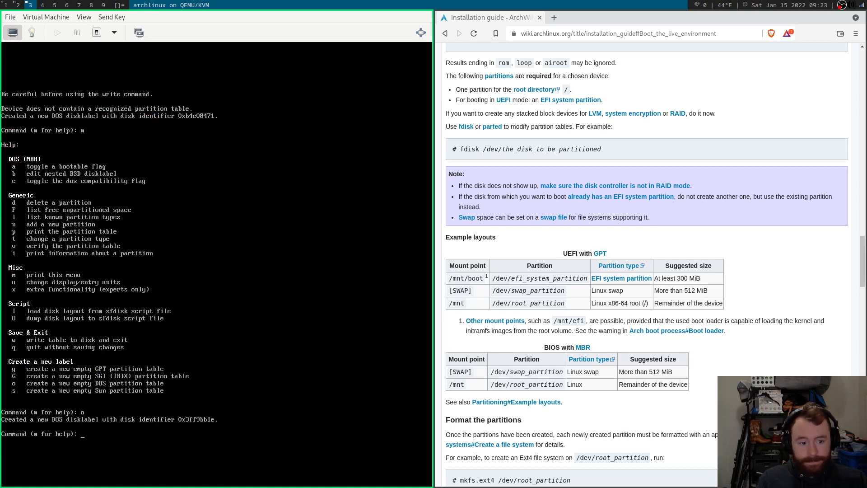
{"action": "scroll", "coordinate": [643, 148], "scroll_direction": "down", "scroll_amount": 3}
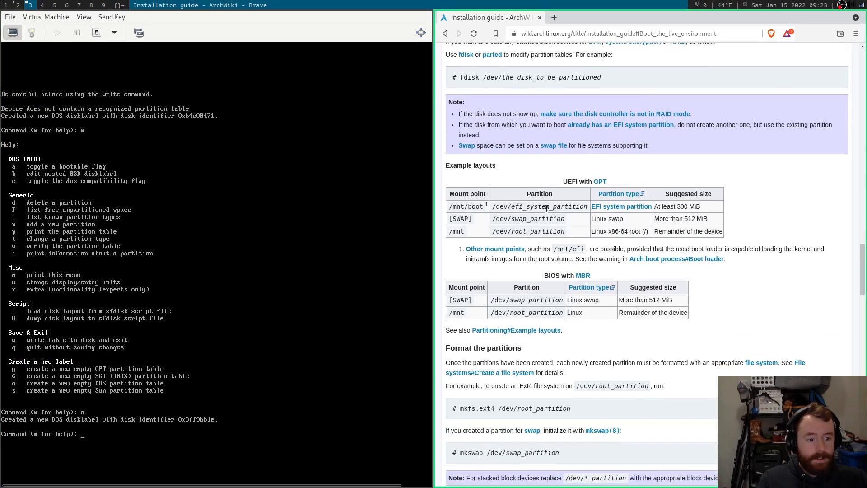
{"action": "scroll", "coordinate": [723, 161], "scroll_direction": "down", "scroll_amount": 1}
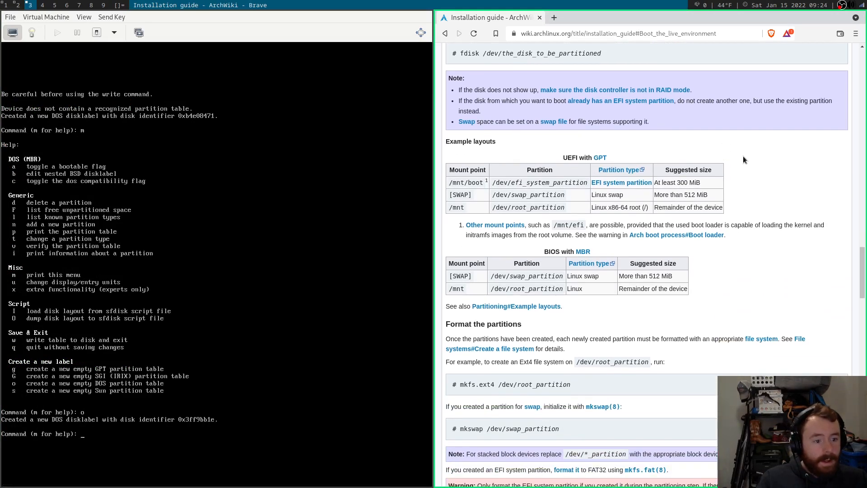
{"action": "scroll", "coordinate": [743, 156], "scroll_direction": "down", "scroll_amount": 1}
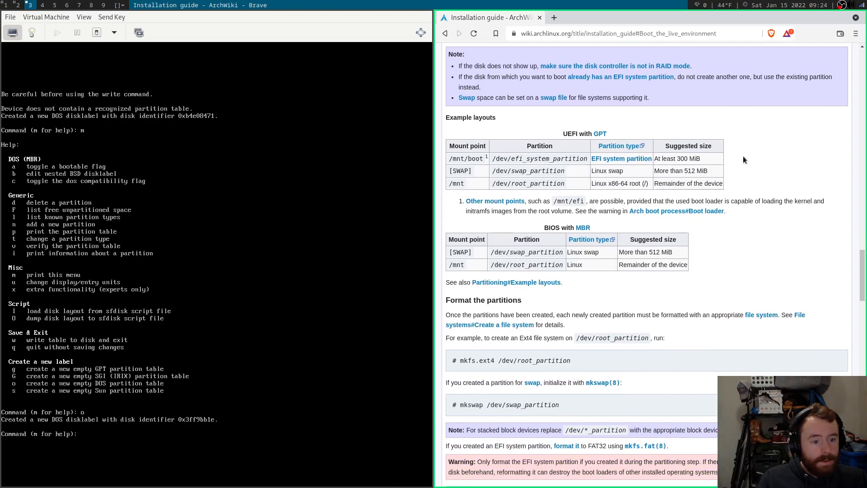
{"action": "scroll", "coordinate": [743, 159], "scroll_direction": "up", "scroll_amount": 1}
{"action": "scroll", "coordinate": [744, 159], "scroll_direction": "down", "scroll_amount": 1}
{"action": "left_click_drag", "start_coordinate": [570, 253], "coordinate": [601, 257]}
{"action": "left_click", "coordinate": [713, 233]}
{"action": "scroll", "coordinate": [724, 229], "scroll_direction": "down", "scroll_amount": 2}
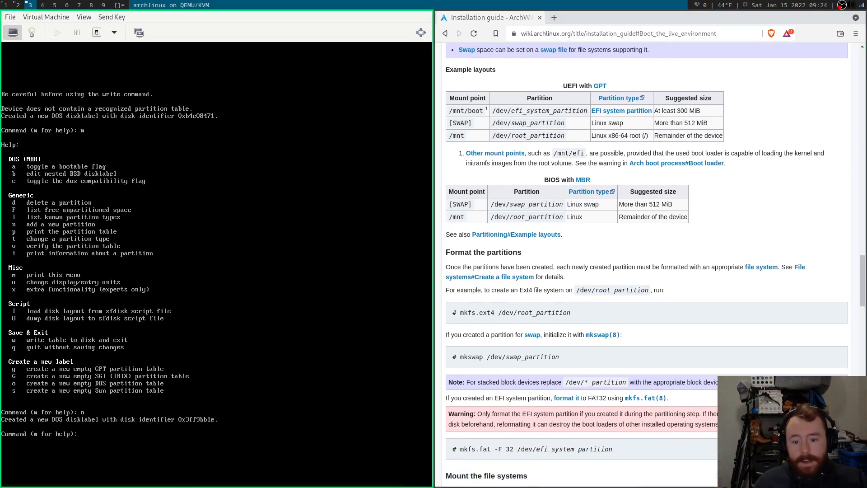
Add primary partition 1 starting at sector 2048 with last sector +256M.
{"action": "type", "text": "n"}
{"action": "key", "text": "Return"}
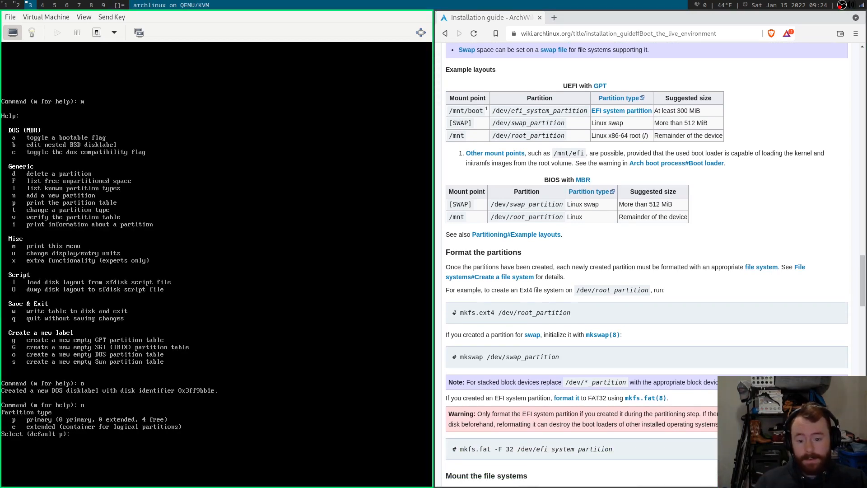
{"action": "key", "text": "Return"}
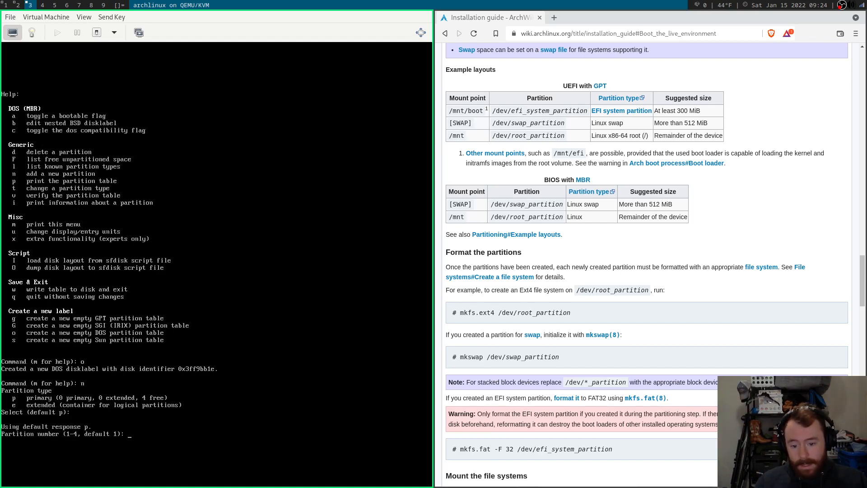
{"action": "key", "text": "Return"}
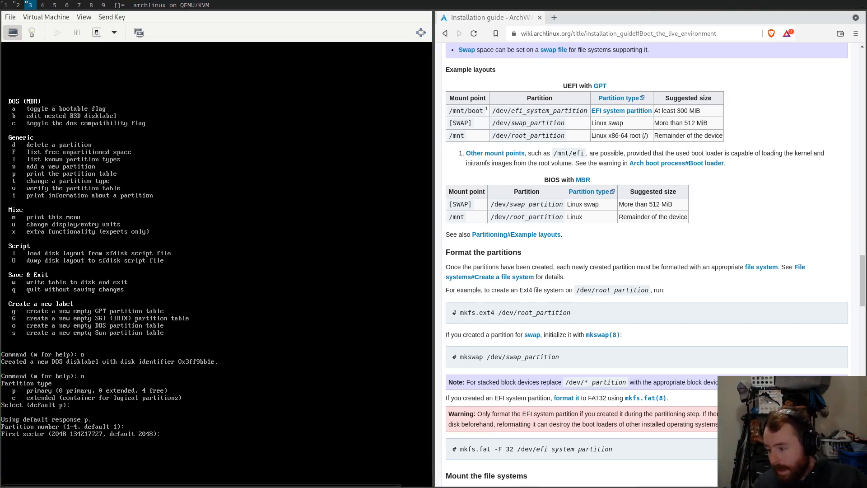
{"action": "left_click", "coordinate": [89, 21]}
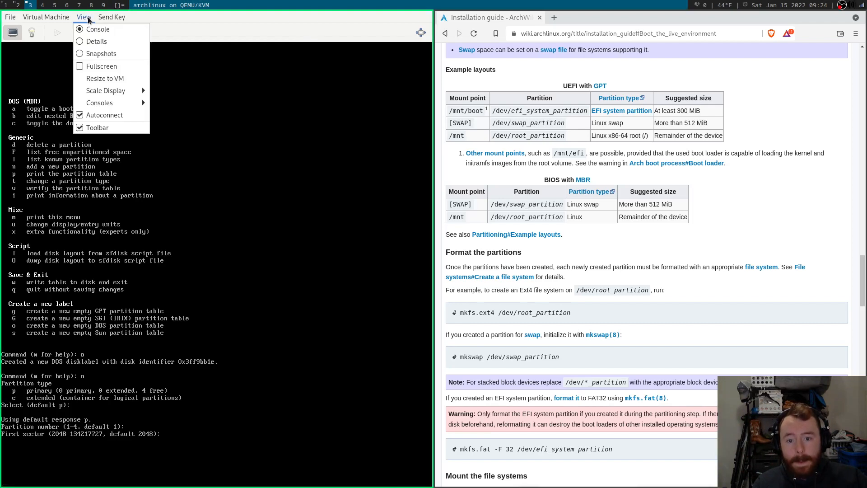
{"action": "mouse_move", "coordinate": [99, 91]}
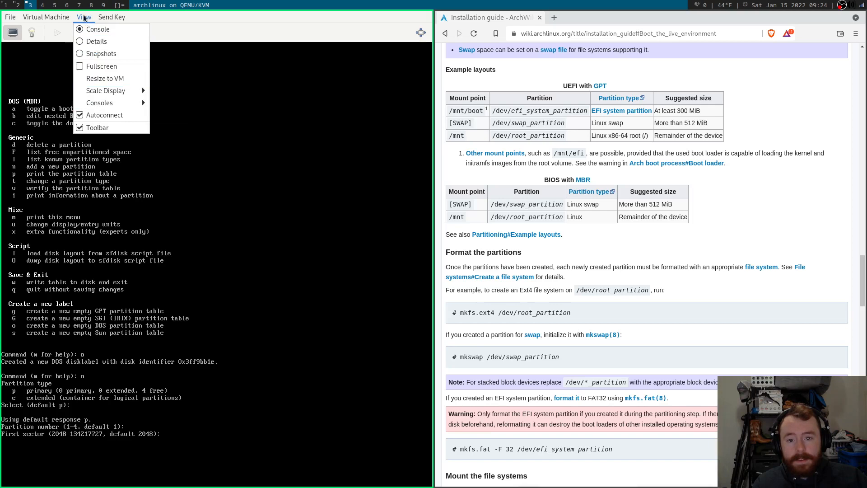
{"action": "mouse_move", "coordinate": [112, 17]}
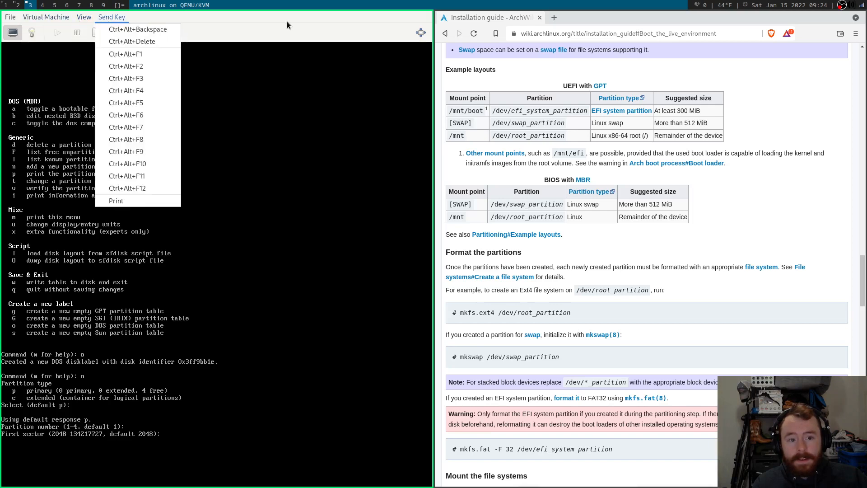
{"action": "left_click", "coordinate": [287, 26]}
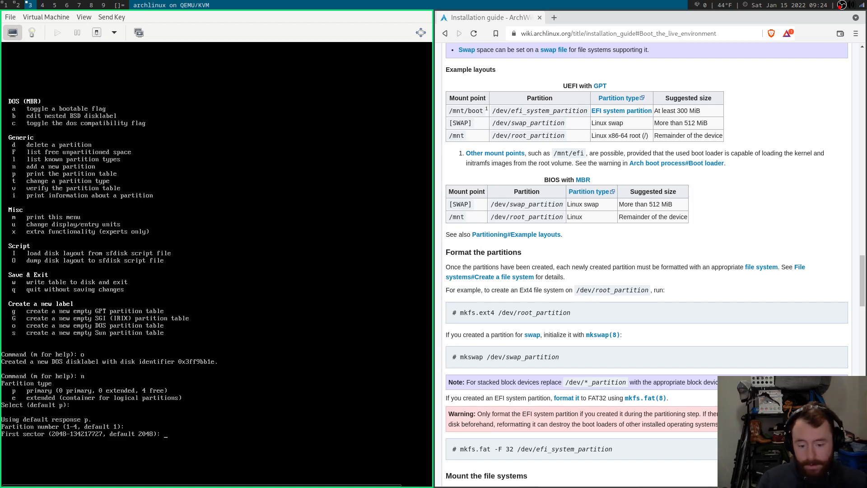
{"action": "key", "text": "Return"}
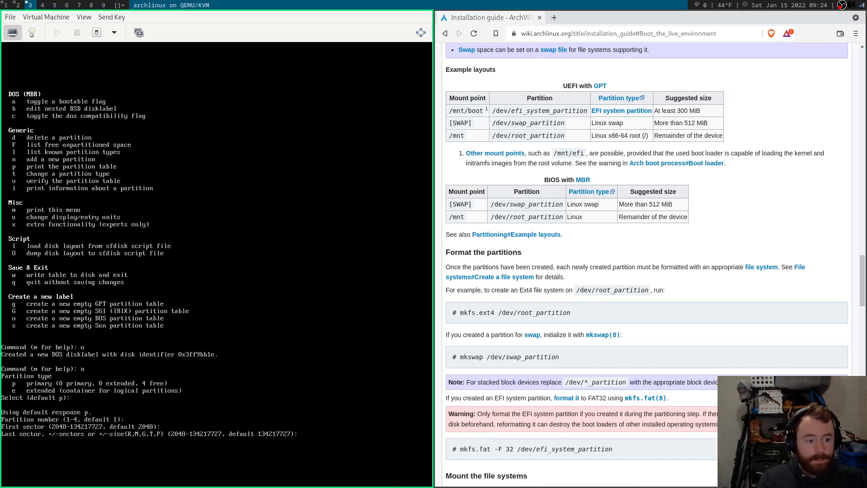
{"action": "type", "text": "256M"}
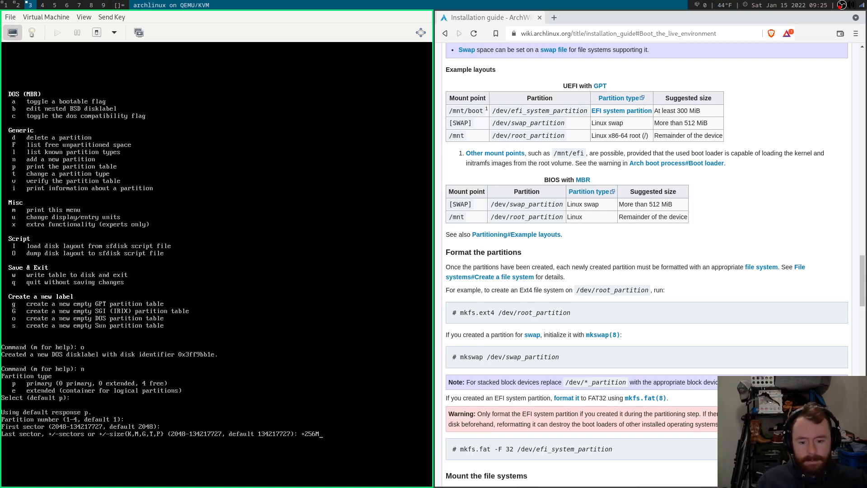
{"action": "key", "text": "Return"}
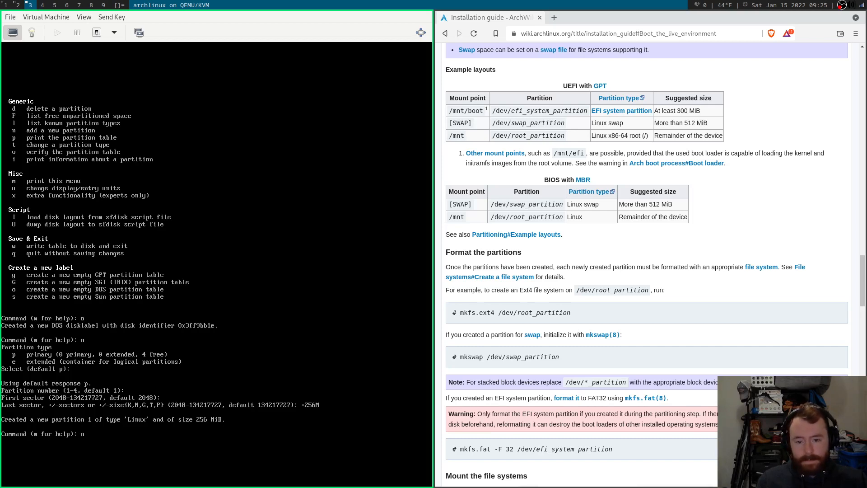
Add primary partition 2 of +2G with default start, then list fdisk's commands again.
{"action": "key", "text": "Return"}
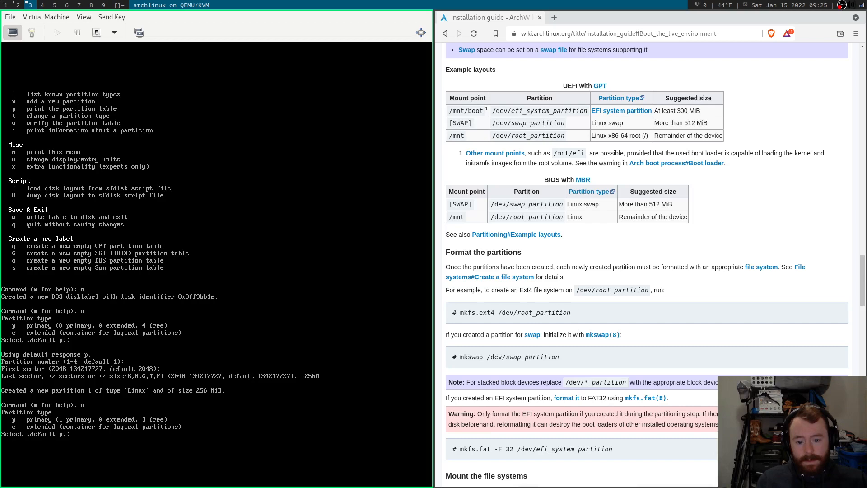
{"action": "key", "text": "Return"}
{"action": "key", "text": "Return"}
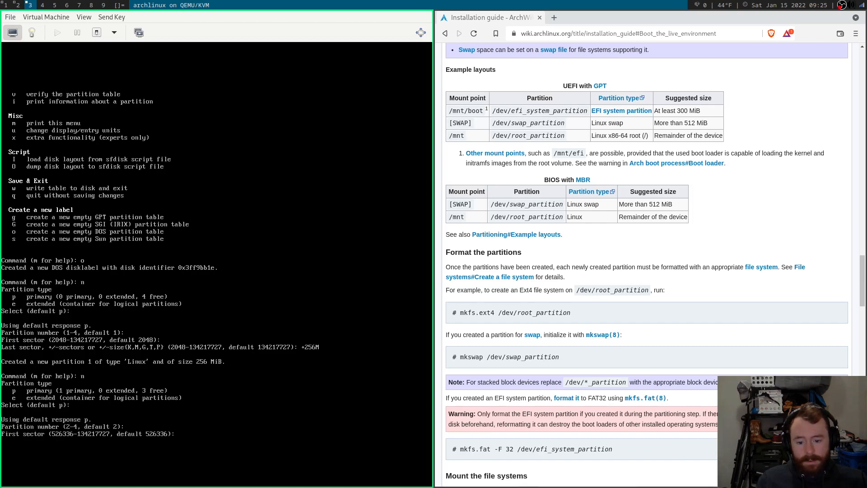
{"action": "key", "text": "Return"}
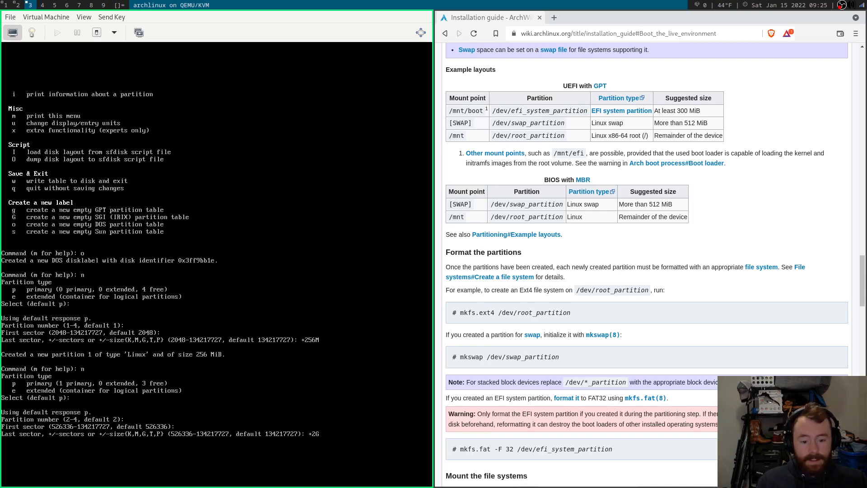
{"action": "key", "text": "Return"}
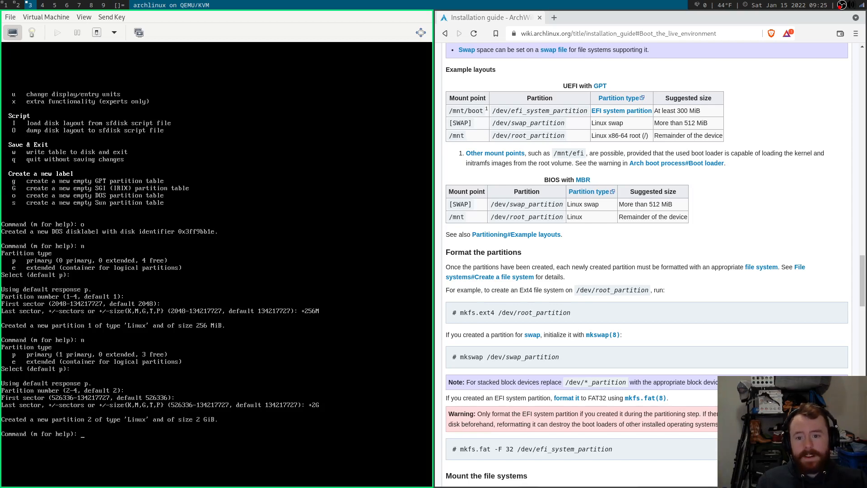
{"action": "type", "text": "m"}
{"action": "key", "text": "Return"}
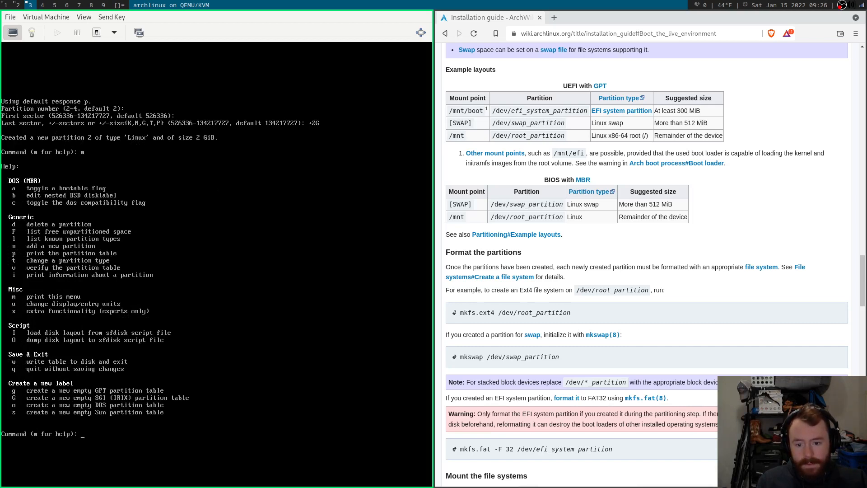
Change partition 2's type to Linux swap using hex code 82 after listing the type codes.
{"action": "key", "text": "Return"}
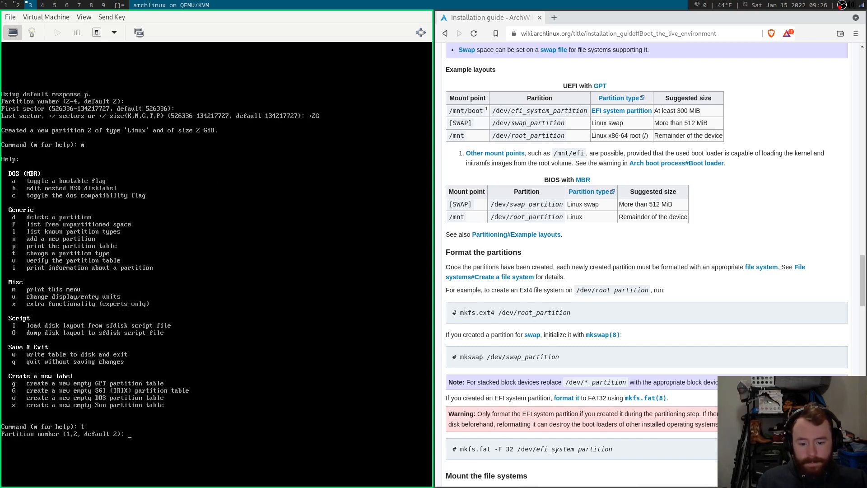
{"action": "key", "text": "Return"}
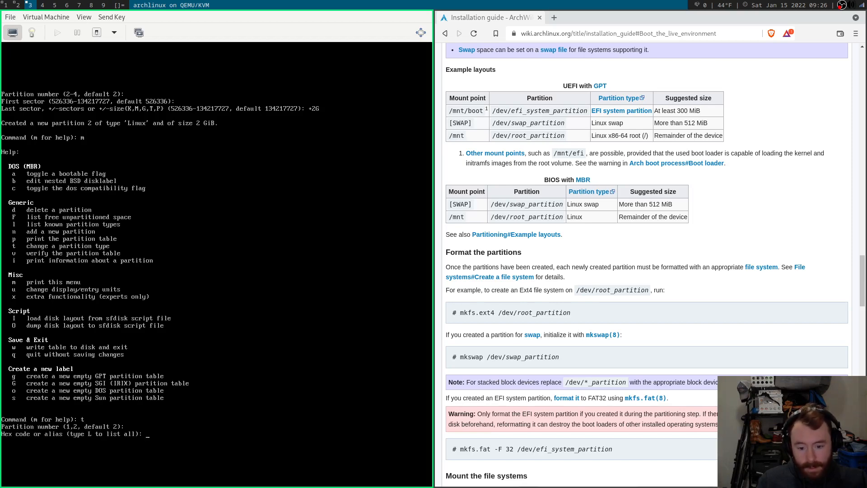
{"action": "type", "text": "L"}
{"action": "key", "text": "Return"}
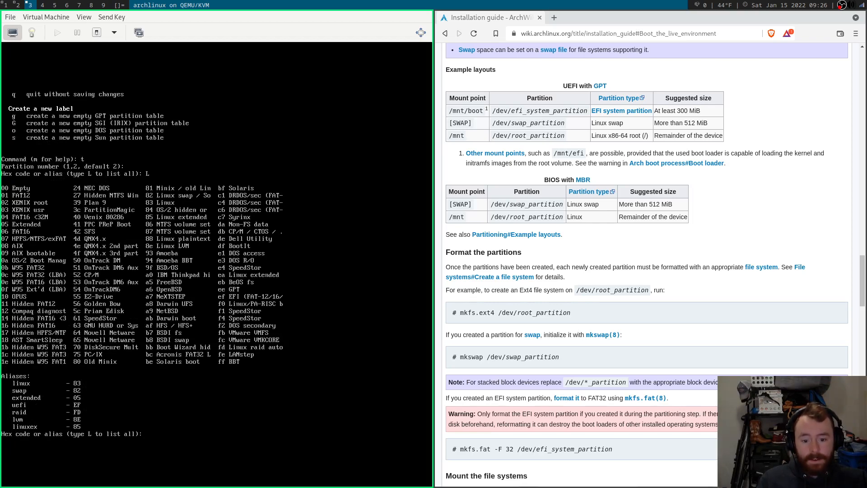
{"action": "type", "text": "2"}
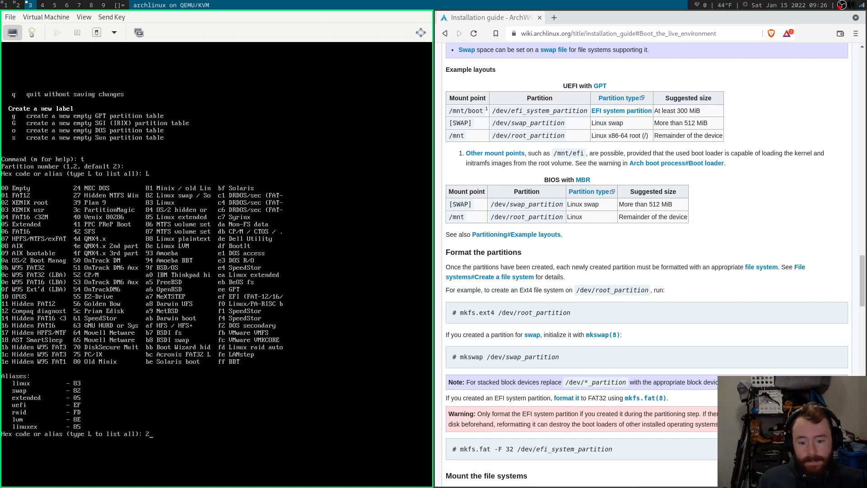
{"action": "key", "text": "BackSpace"}
{"action": "type", "text": "82"}
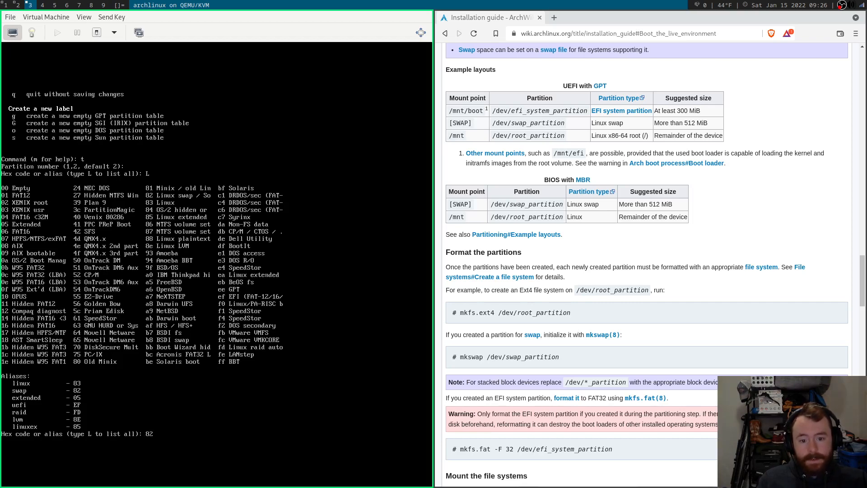
{"action": "key", "text": "Return"}
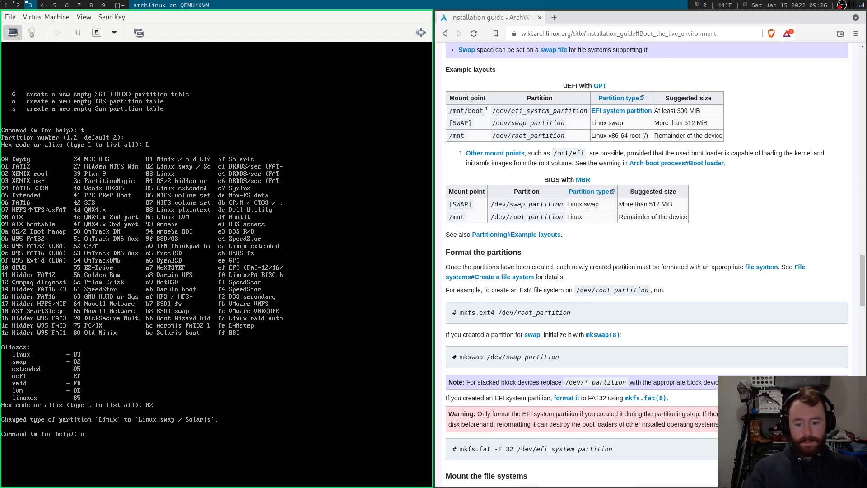
Create primary partition 3 sized +25G with default number, then list fdisk's command help with m.
{"action": "key", "text": "Return"}
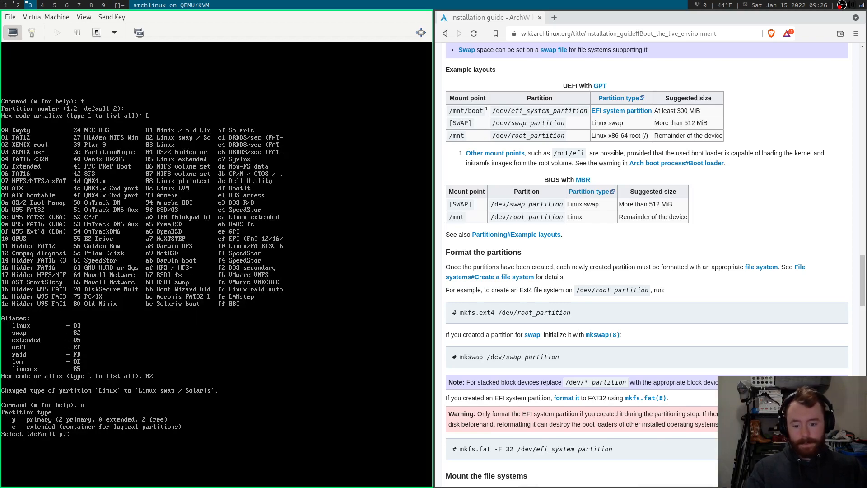
{"action": "key", "text": "Return"}
{"action": "key", "text": "Return"}
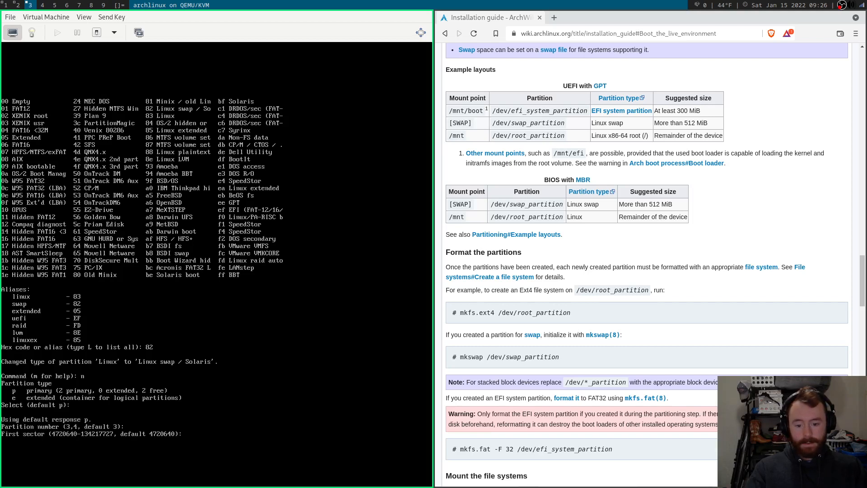
{"action": "key", "text": "Return"}
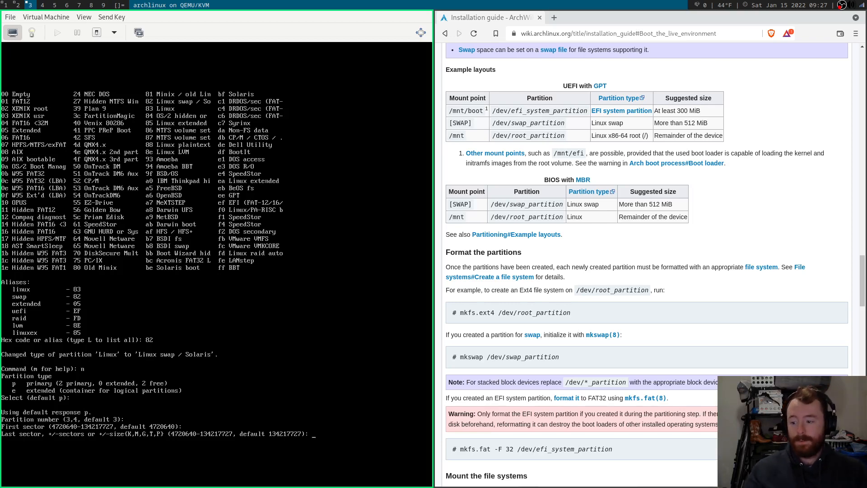
{"action": "type", "text": "+"}
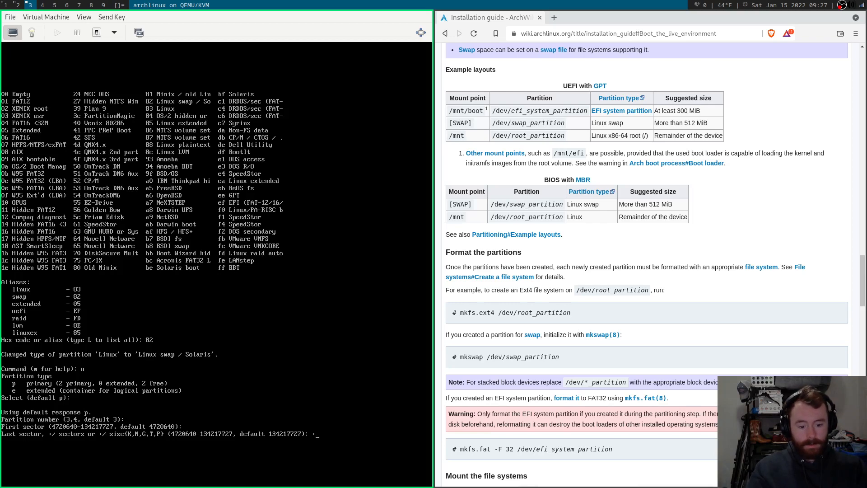
{"action": "type", "text": "2"}
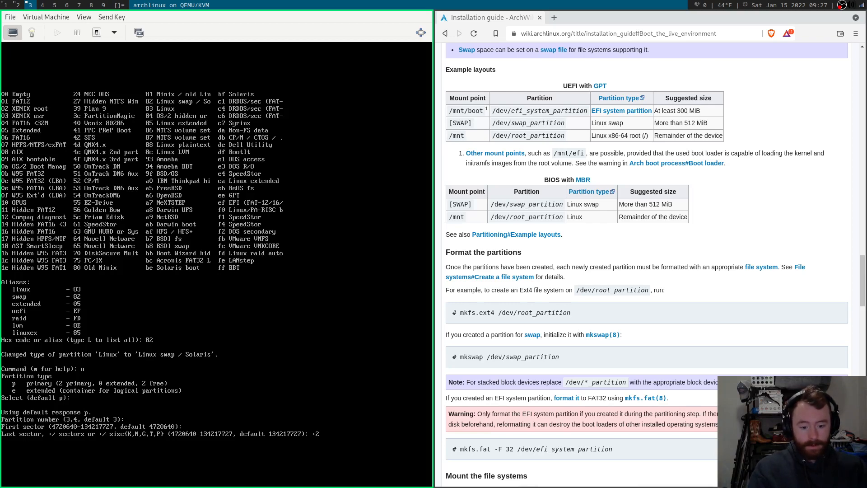
{"action": "type", "text": "5G"}
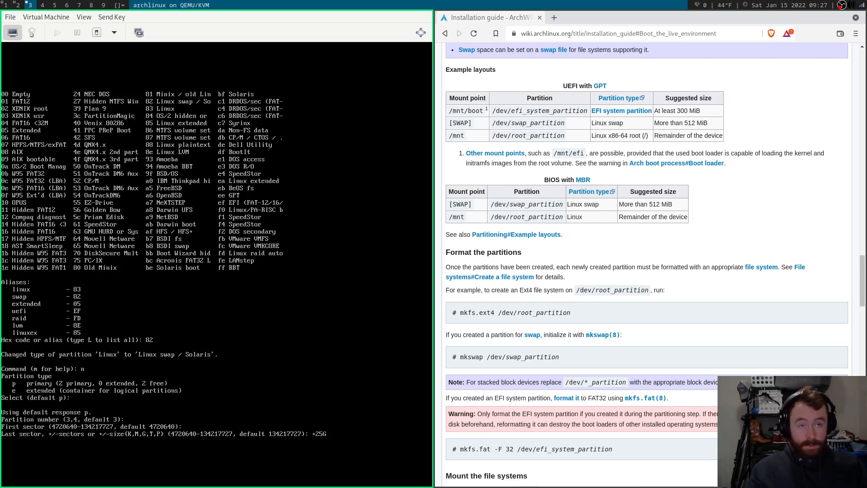
{"action": "key", "text": "Return"}
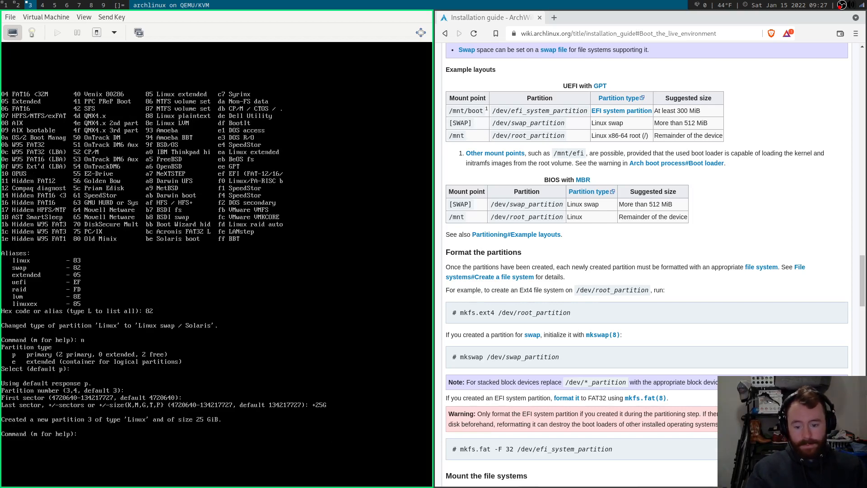
{"action": "type", "text": "m"}
{"action": "key", "text": "Return"}
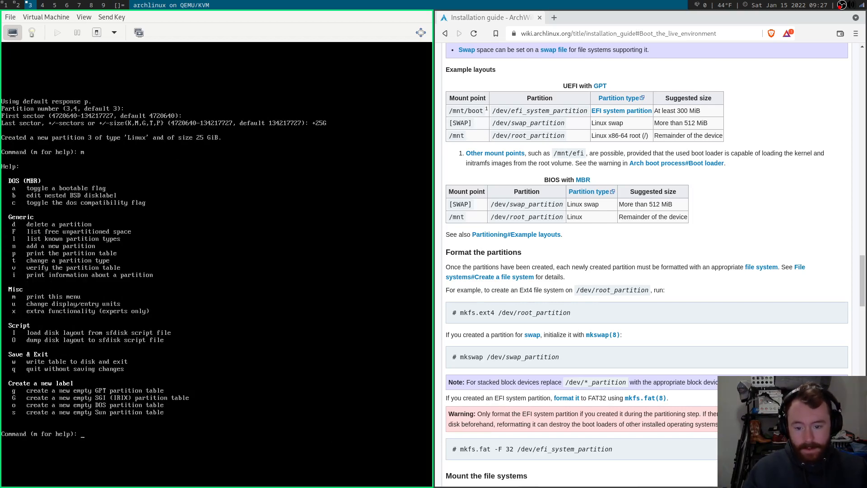
Add primary partition 4 spanning all the remaining space with default sectors.
{"action": "type", "text": "n"}
{"action": "key", "text": "Return"}
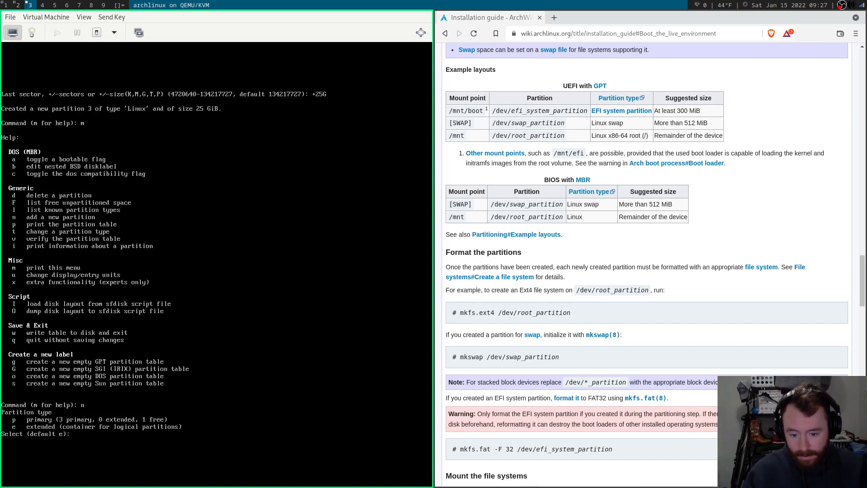
{"action": "type", "text": "p"}
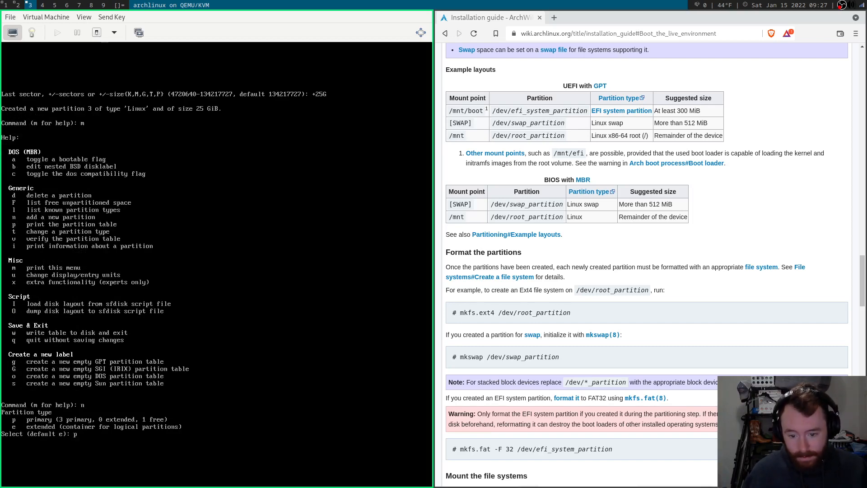
{"action": "key", "text": "Return"}
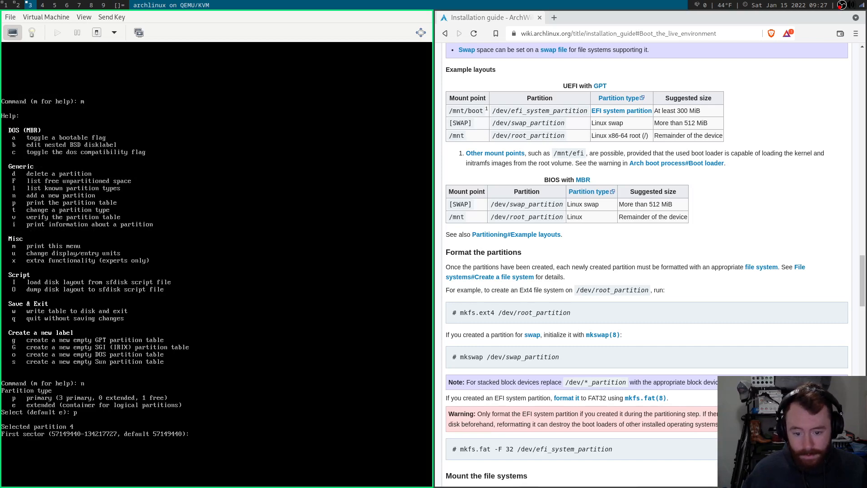
{"action": "key", "text": "Return"}
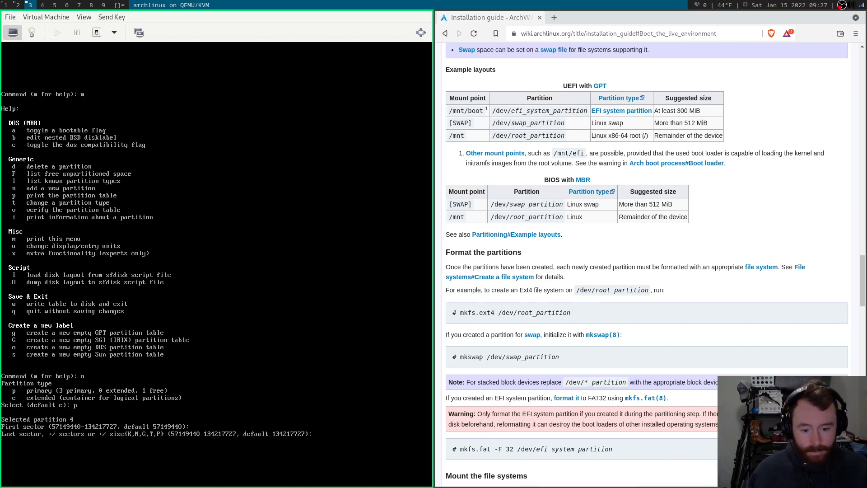
{"action": "key", "text": "Return"}
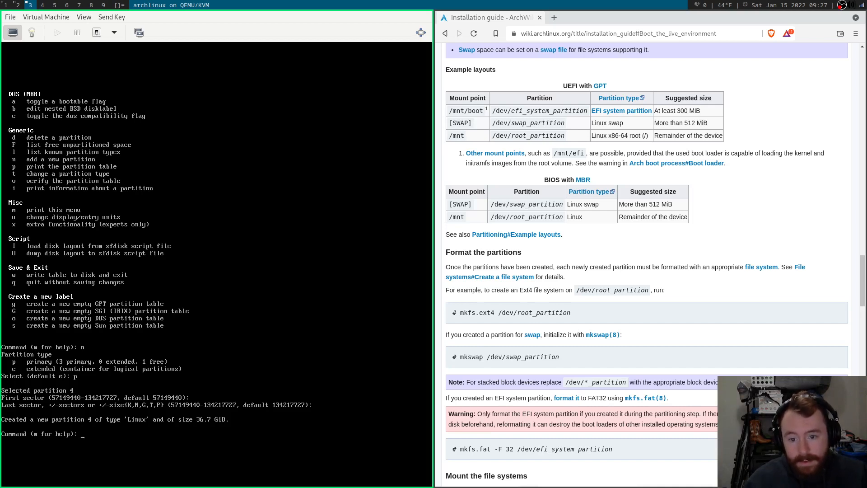
Print the four-partition table to review it, then write it to the disk.
{"action": "type", "text": "p"}
{"action": "key", "text": "Return"}
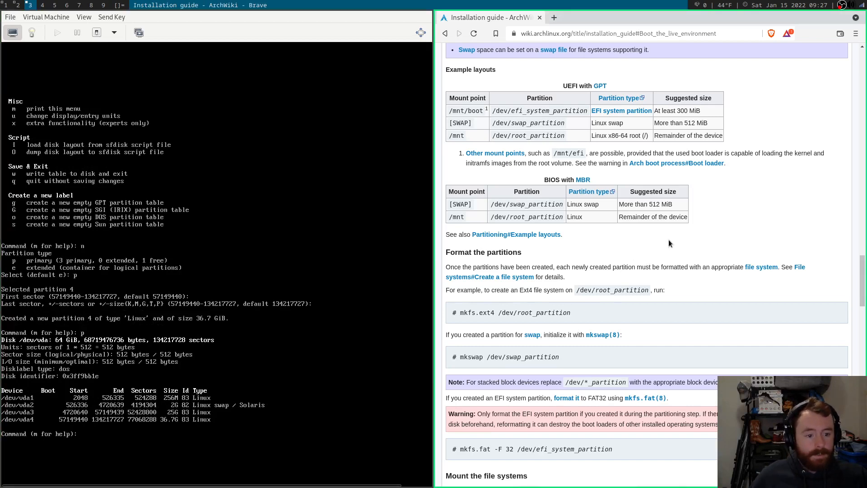
{"action": "scroll", "coordinate": [669, 243], "scroll_direction": "down", "scroll_amount": 5}
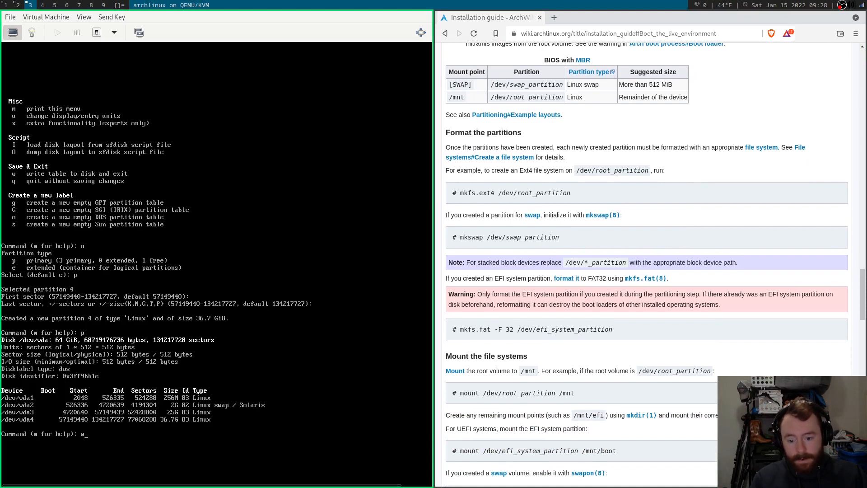
{"action": "key", "text": "Return"}
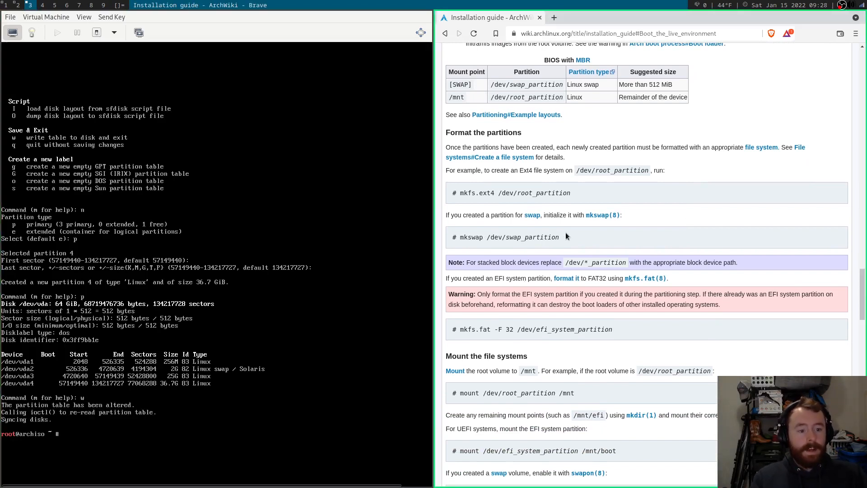
{"action": "scroll", "coordinate": [483, 146], "scroll_direction": "down", "scroll_amount": 2}
Run mkfs.ext4 on /dev/vda1, /dev/vda3 and /dev/vda4, then mkswap /dev/vda2.
{"action": "triple_click", "coordinate": [482, 146]}
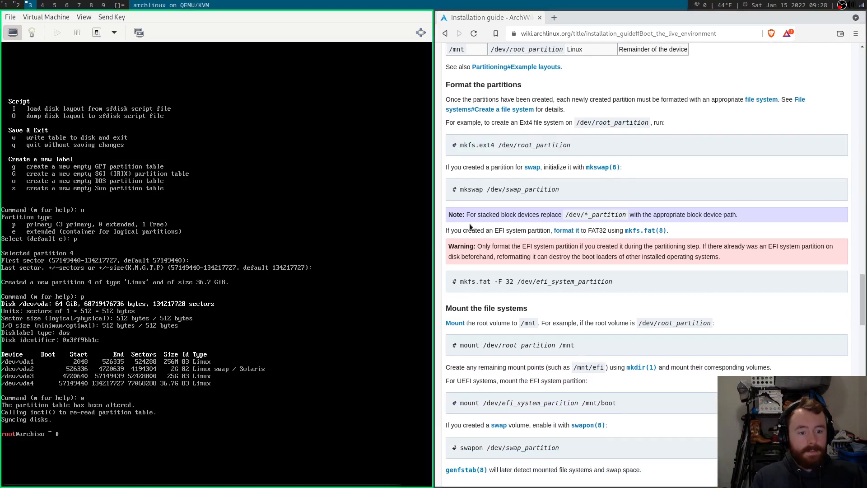
{"action": "scroll", "coordinate": [600, 184], "scroll_direction": "up", "scroll_amount": 1}
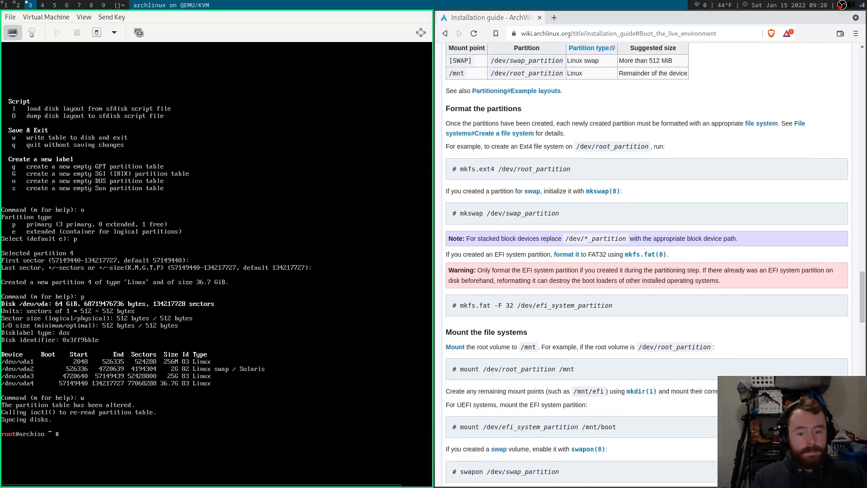
{"action": "type", "text": "fs"}
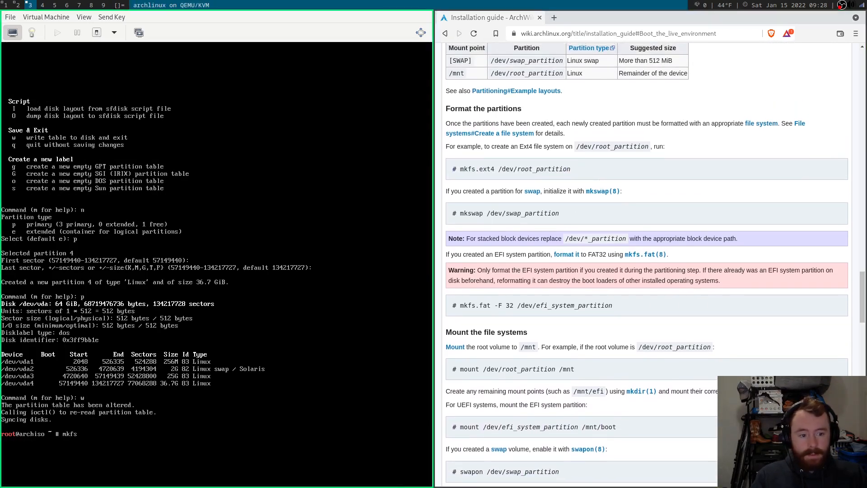
{"action": "type", "text": ".ext4 /dev"}
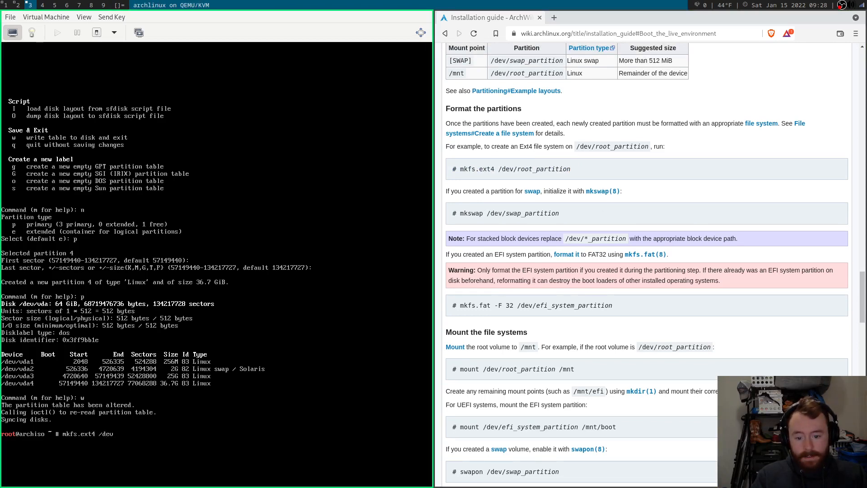
{"action": "type", "text": "/vda1"}
{"action": "key", "text": "Return"}
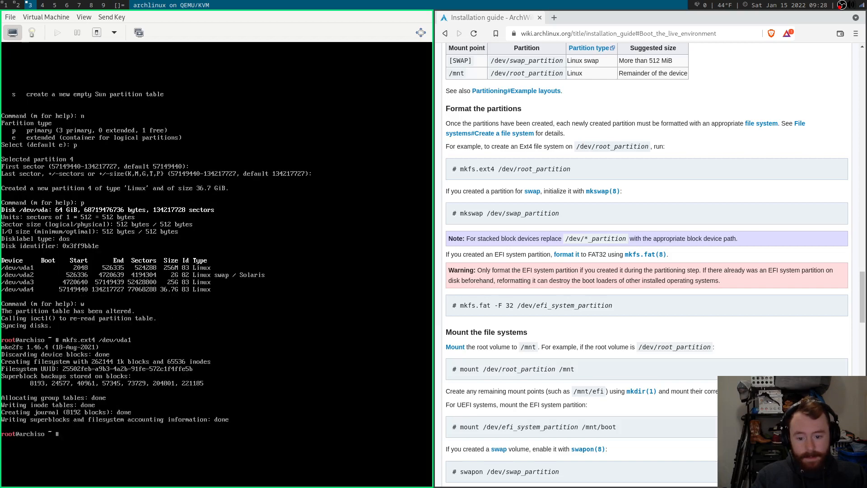
{"action": "key", "text": "Up"}
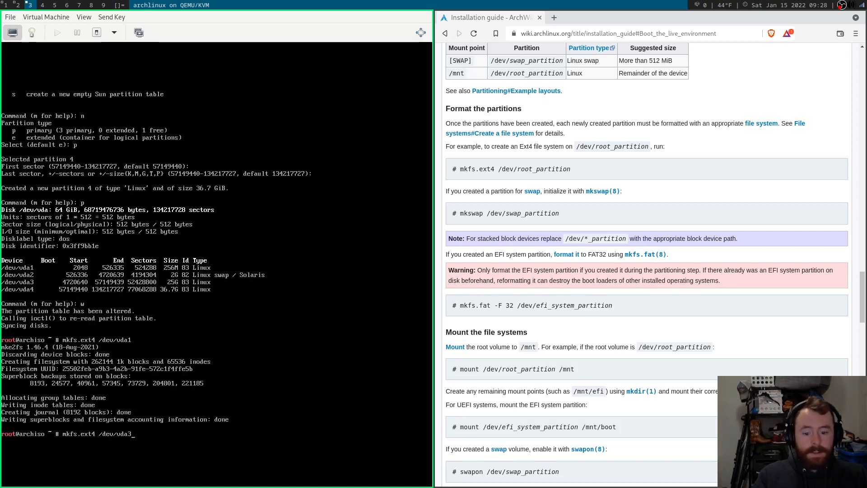
{"action": "type", "text": "3"}
{"action": "key", "text": "Return"}
{"action": "key", "text": "Up"}
{"action": "type", "text": "4"}
{"action": "key", "text": "Return"}
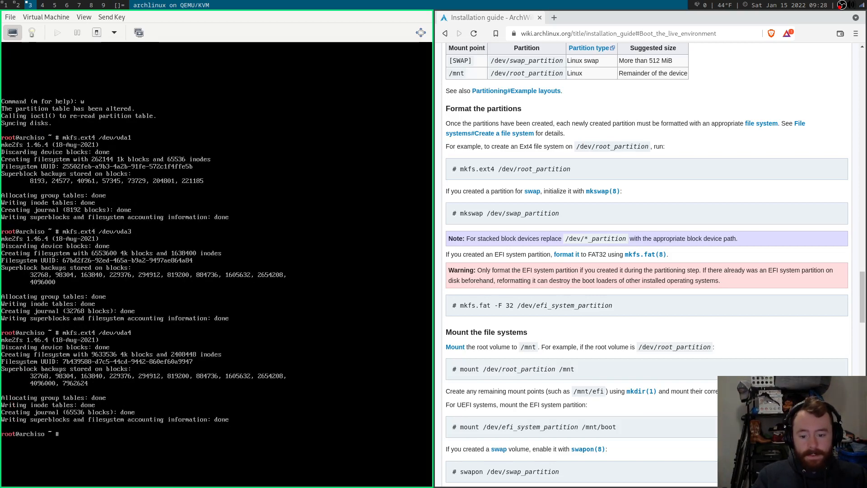
{"action": "type", "text": "mk"}
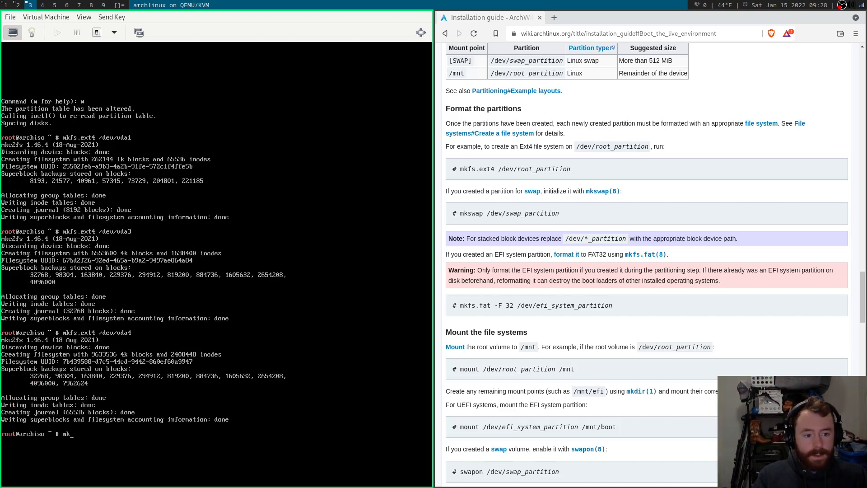
{"action": "type", "text": "swap /dev/v"}
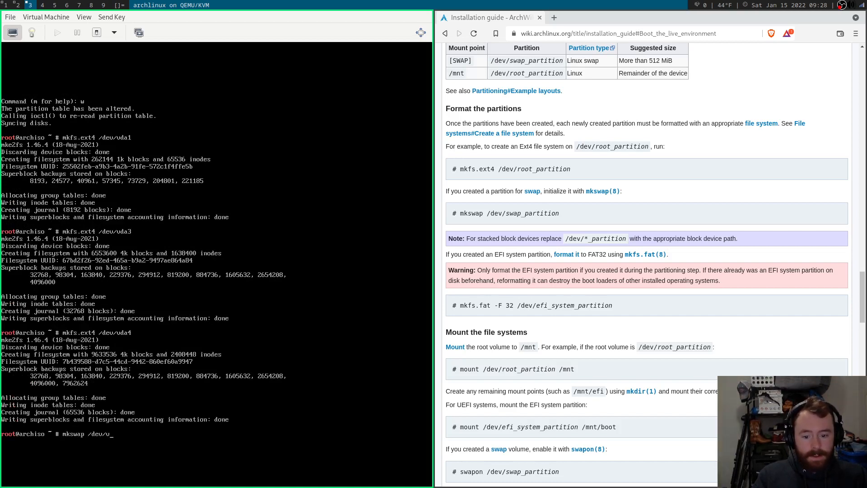
{"action": "type", "text": "da2"}
{"action": "key", "text": "Return"}
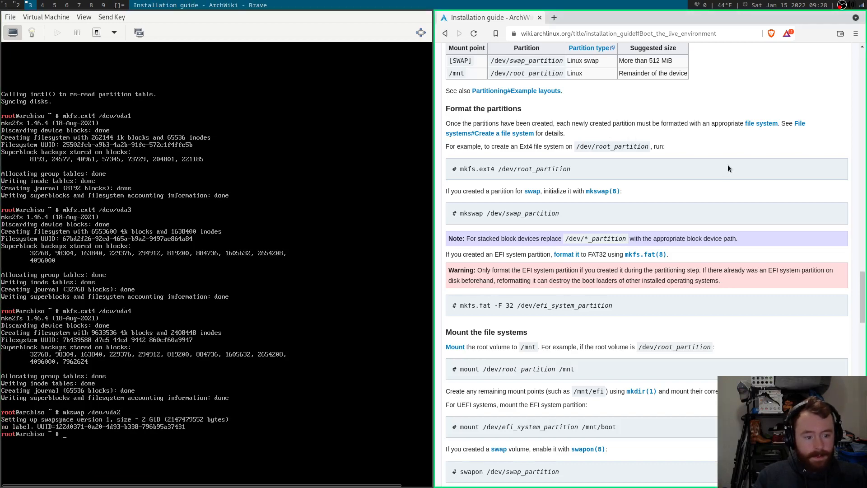
Mount /dev/vda3 at /mnt and create the /mnt/boot and /mnt/home directories.
{"action": "scroll", "coordinate": [728, 168], "scroll_direction": "down", "scroll_amount": 5}
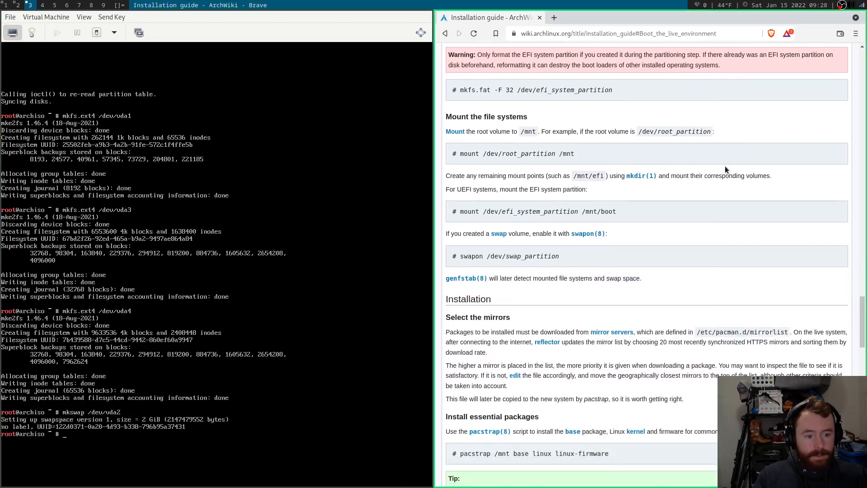
{"action": "scroll", "coordinate": [725, 166], "scroll_direction": "down", "scroll_amount": 1}
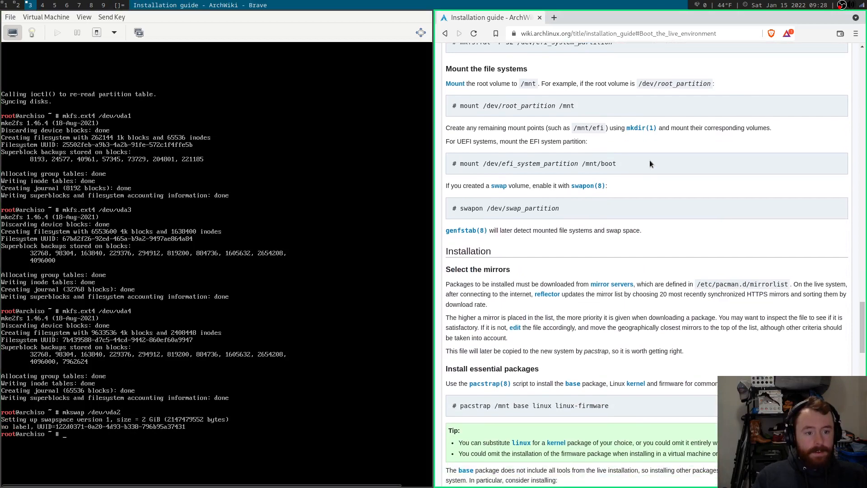
{"action": "scroll", "coordinate": [644, 227], "scroll_direction": "down", "scroll_amount": 1}
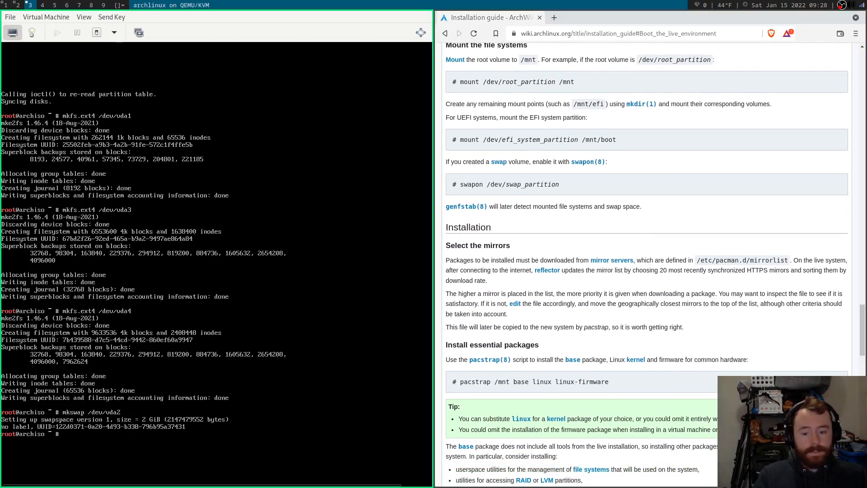
{"action": "type", "text": "mount /dev/"}
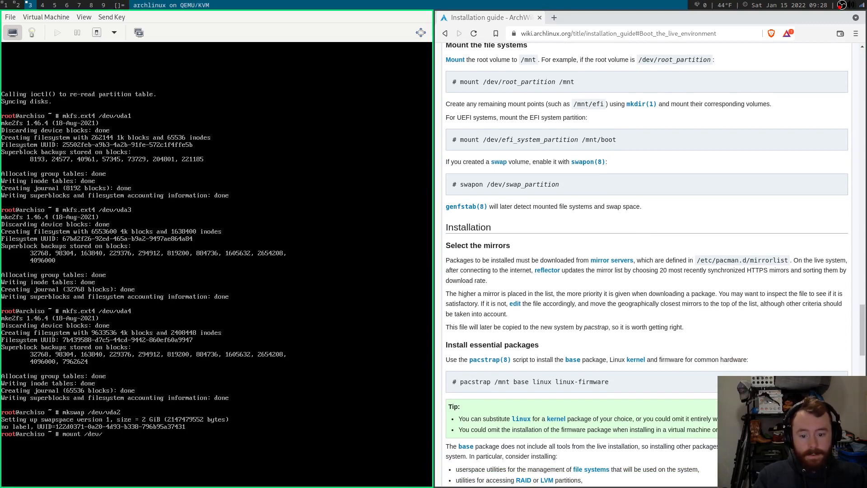
{"action": "type", "text": "vda3 /mn"}
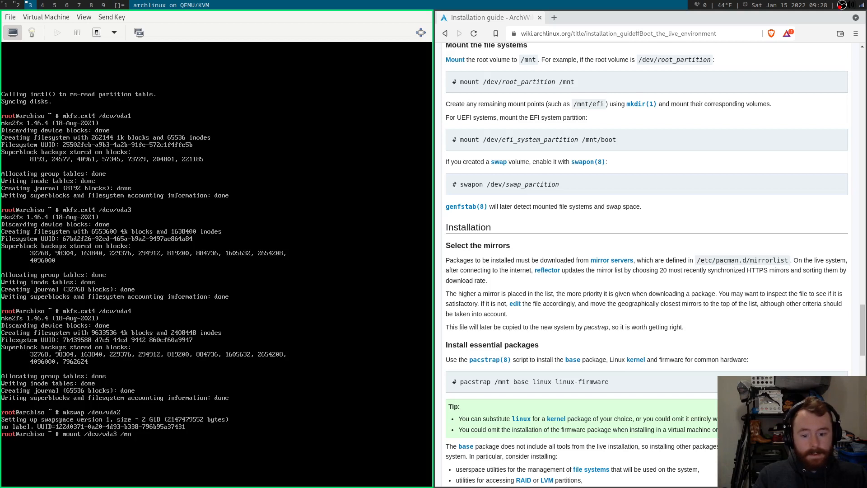
{"action": "type", "text": "t"}
{"action": "key", "text": "Return"}
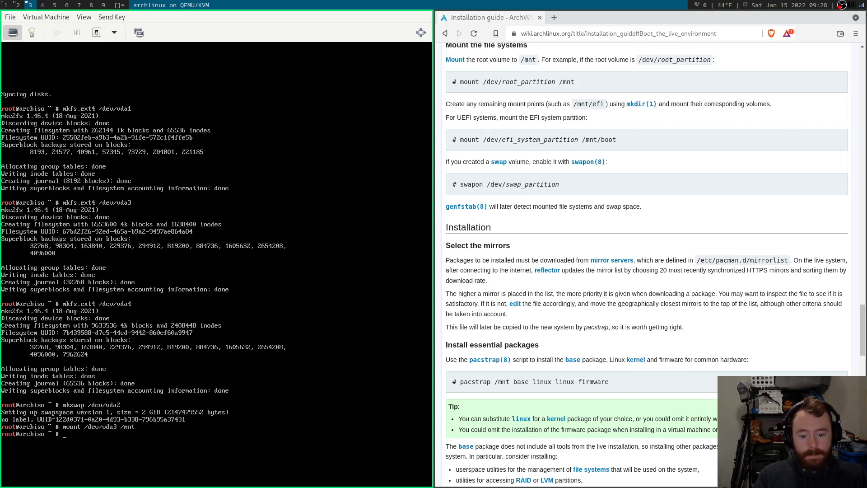
{"action": "type", "text": "mkdir /mnt /"}
{"action": "key", "text": "BackSpace"}
{"action": "key", "text": "BackSpace"}
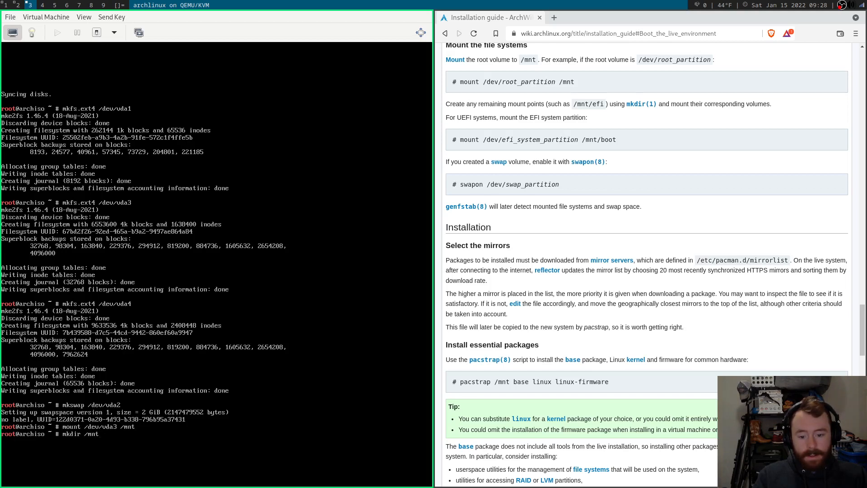
{"action": "type", "text": "/boot /mnt/home"}
{"action": "key", "text": "Return"}
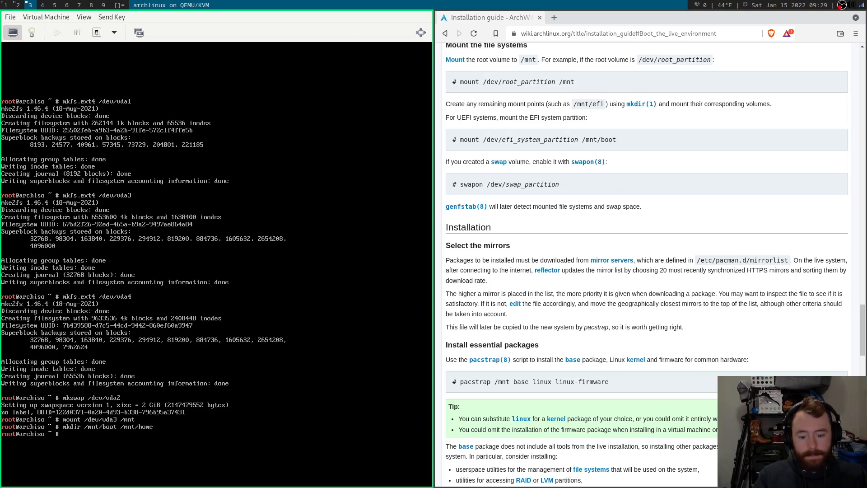
Mount vda1 at /mnt/boot and vda4 at /mnt/home, and enable swap on /dev/vda2.
{"action": "type", "text": "mount"}
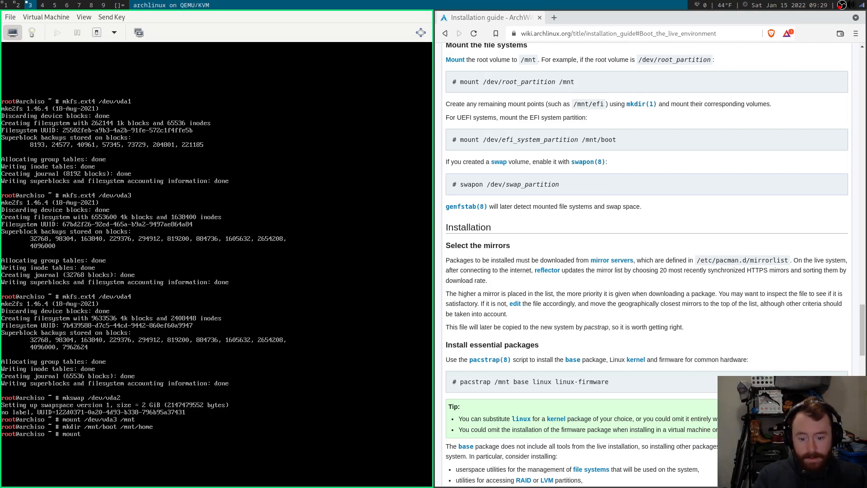
{"action": "type", "text": " /dev/vda1"}
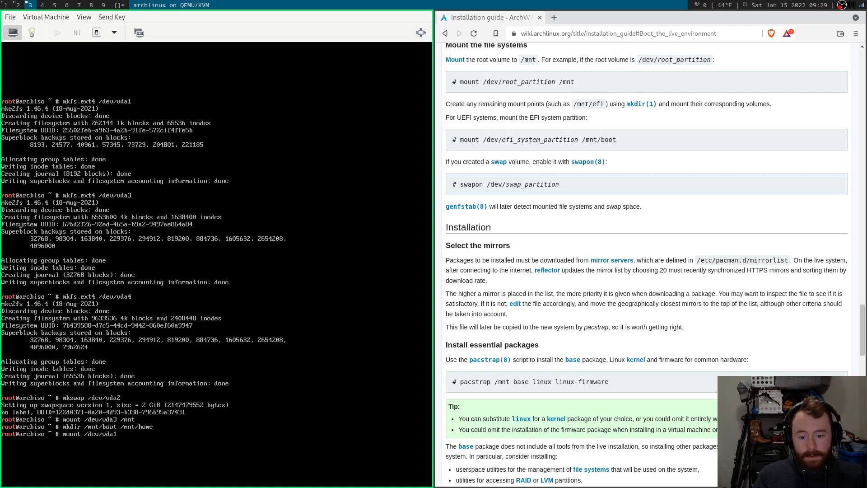
{"action": "type", "text": " /mnt/boot"}
{"action": "key", "text": "Return"}
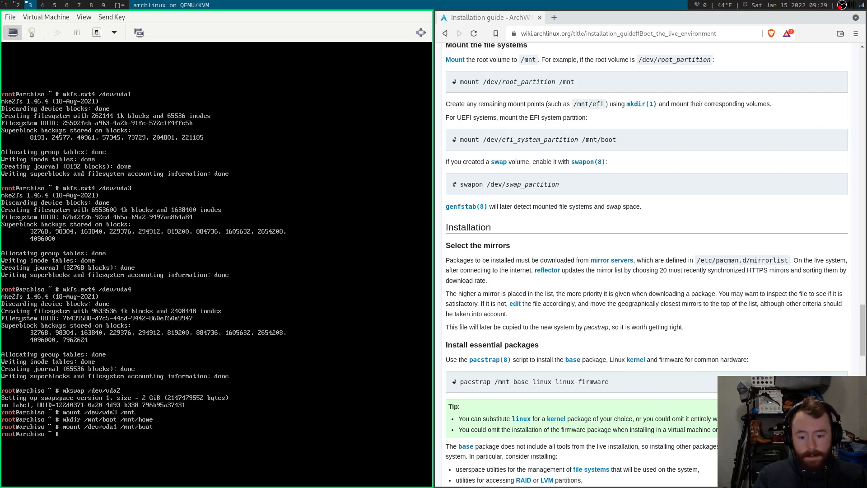
{"action": "type", "text": "moutn /dev/vda4 /"}
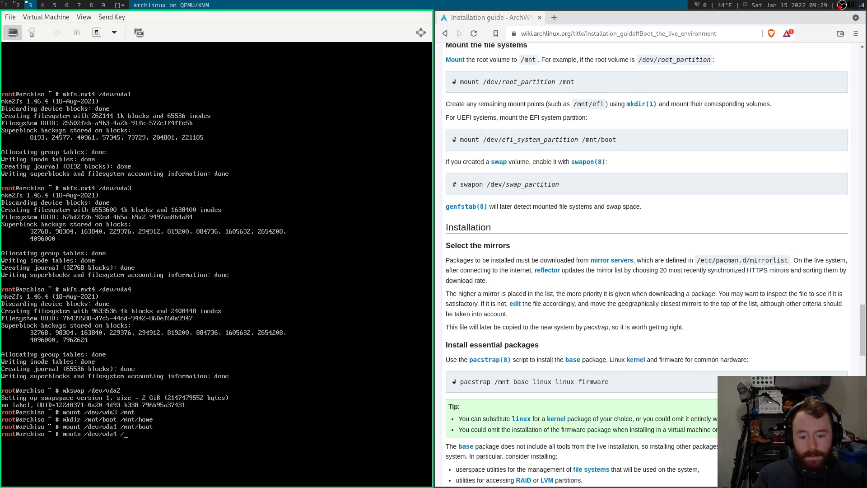
{"action": "type", "text": "mnt/home"}
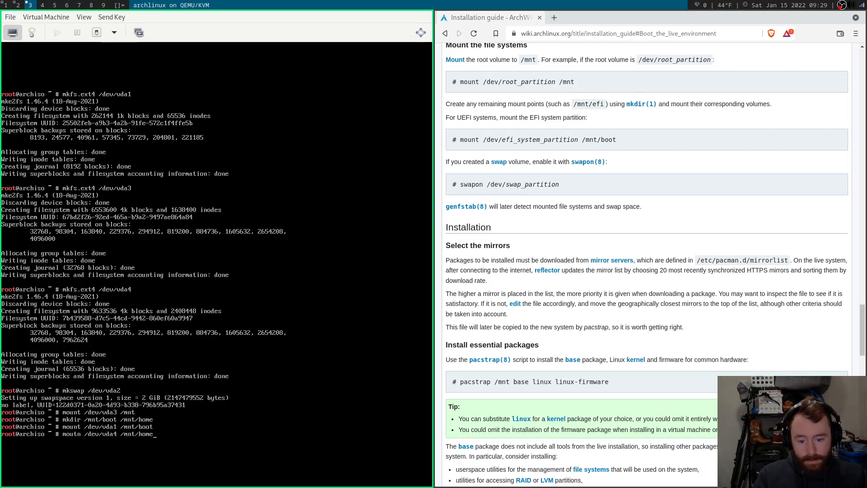
{"action": "key", "text": "Return"}
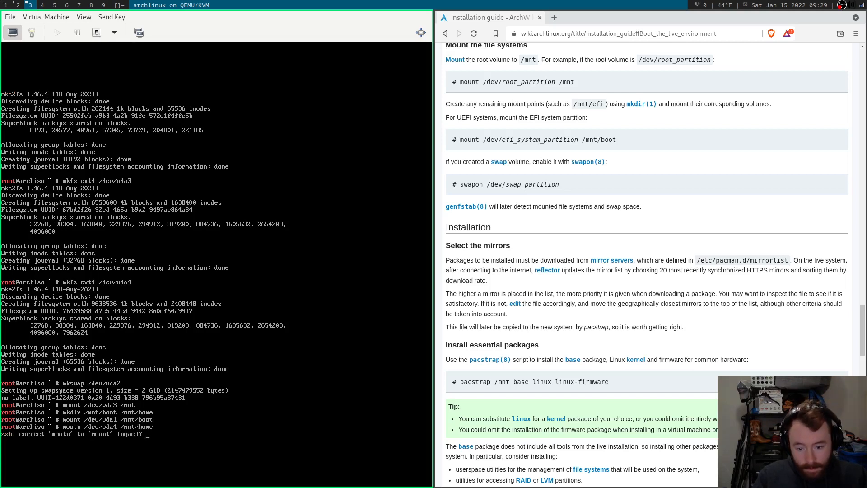
{"action": "type", "text": "y"}
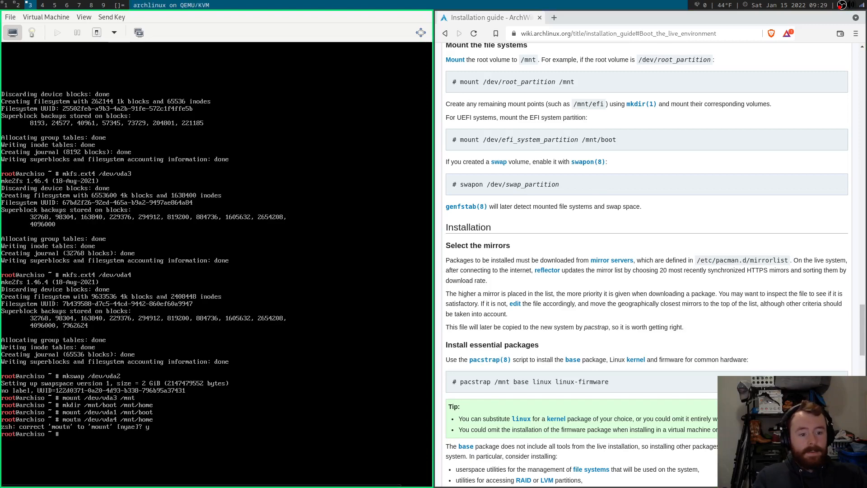
{"action": "type", "text": "swapon"}
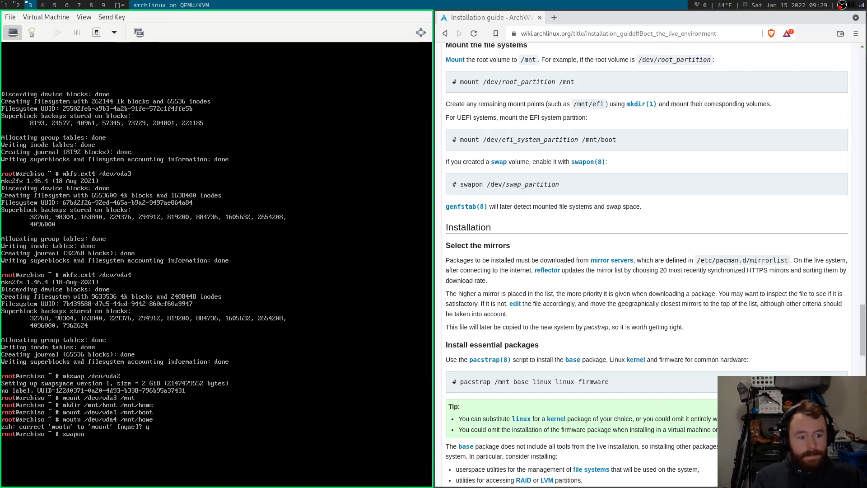
{"action": "type", "text": " /dev/vda2"}
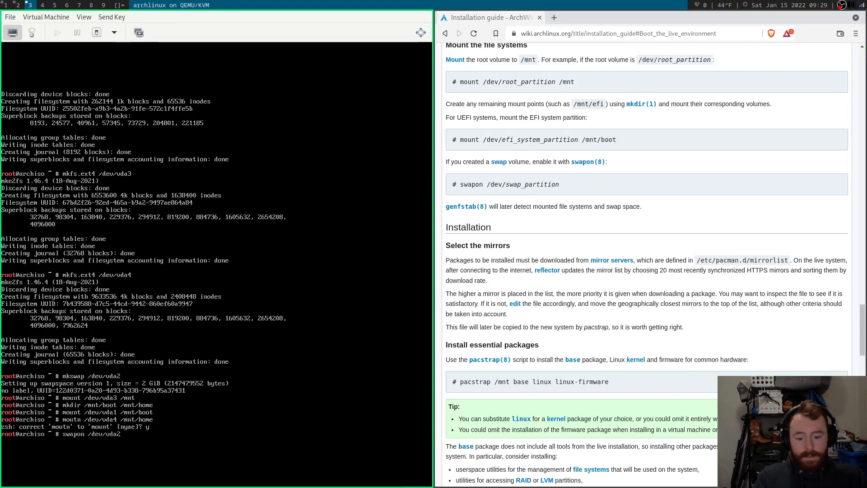
{"action": "key", "text": "Return"}
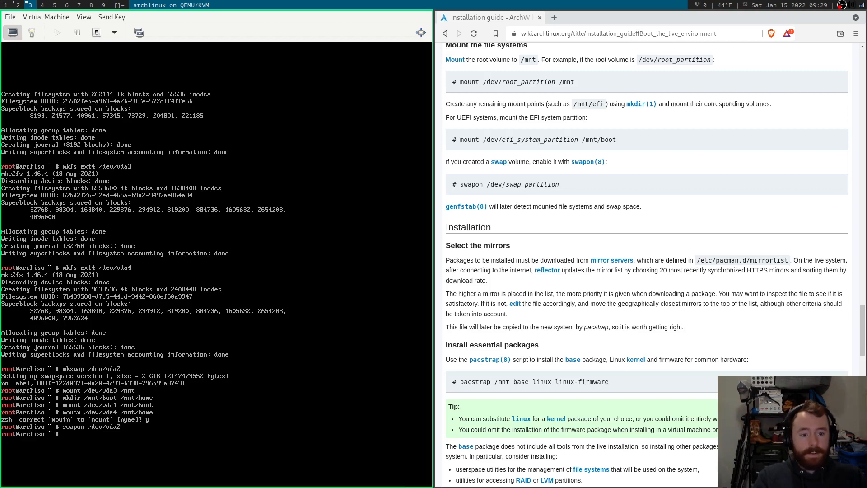
Run lsblk to confirm the mount points, then scroll the ArchWiki down to the pacstrap command.
{"action": "type", "text": "lsblk"}
{"action": "key", "text": "Return"}
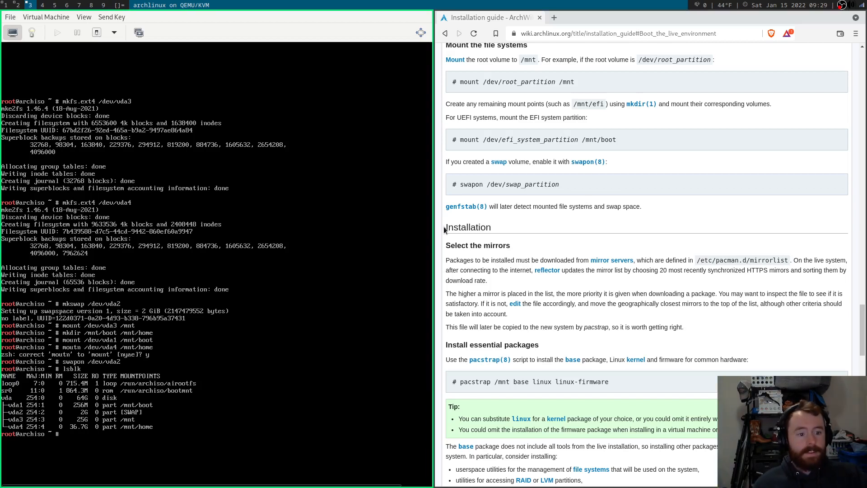
{"action": "scroll", "coordinate": [620, 161], "scroll_direction": "down", "scroll_amount": 1}
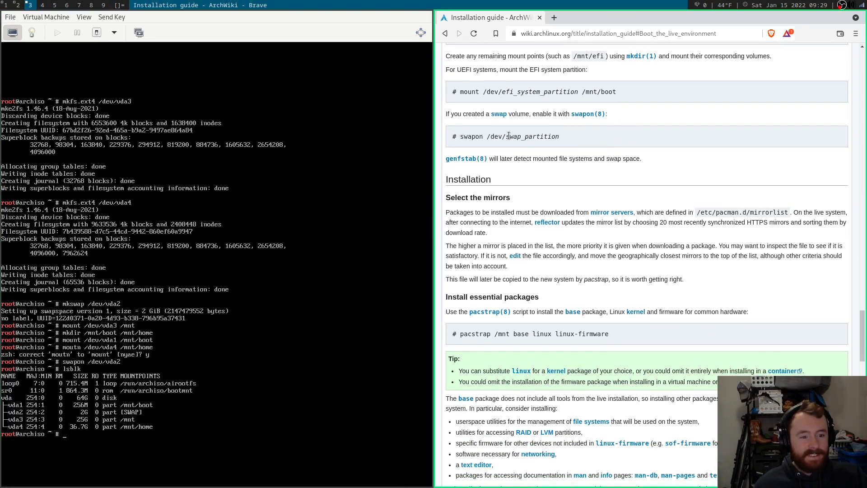
{"action": "scroll", "coordinate": [510, 138], "scroll_direction": "down", "scroll_amount": 1}
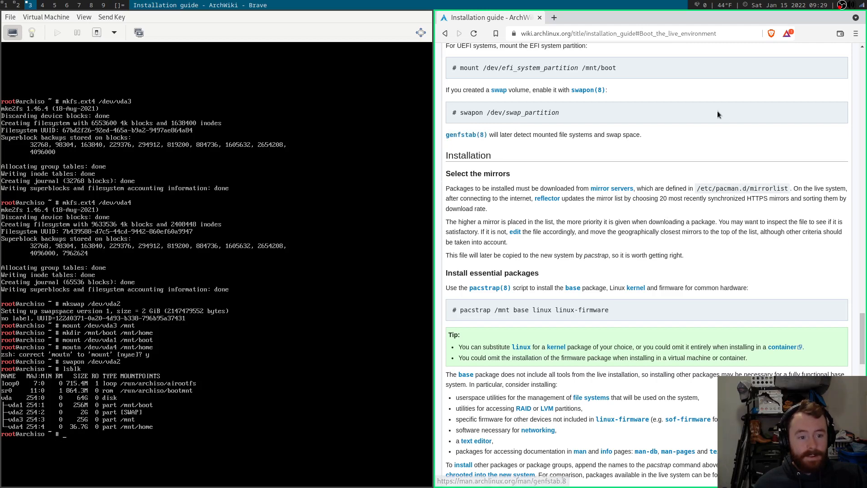
{"action": "scroll", "coordinate": [717, 111], "scroll_direction": "down", "scroll_amount": 1}
{"action": "scroll", "coordinate": [717, 113], "scroll_direction": "down", "scroll_amount": 3}
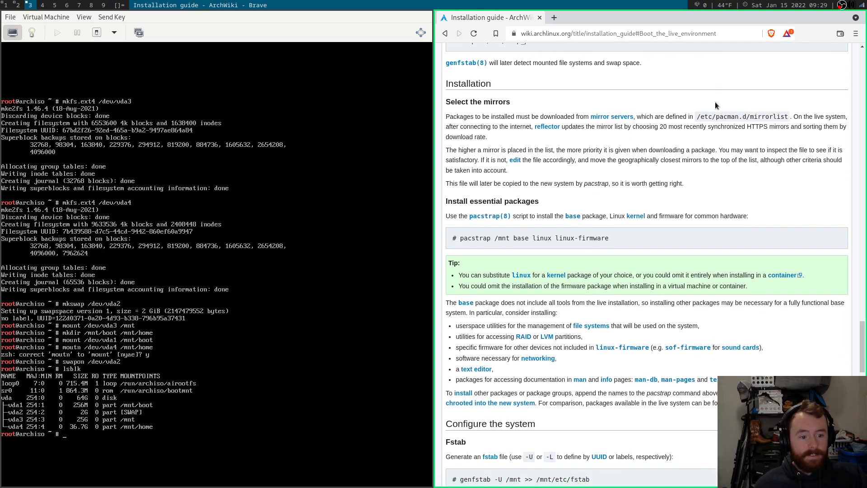
{"action": "scroll", "coordinate": [714, 102], "scroll_direction": "down", "scroll_amount": 3}
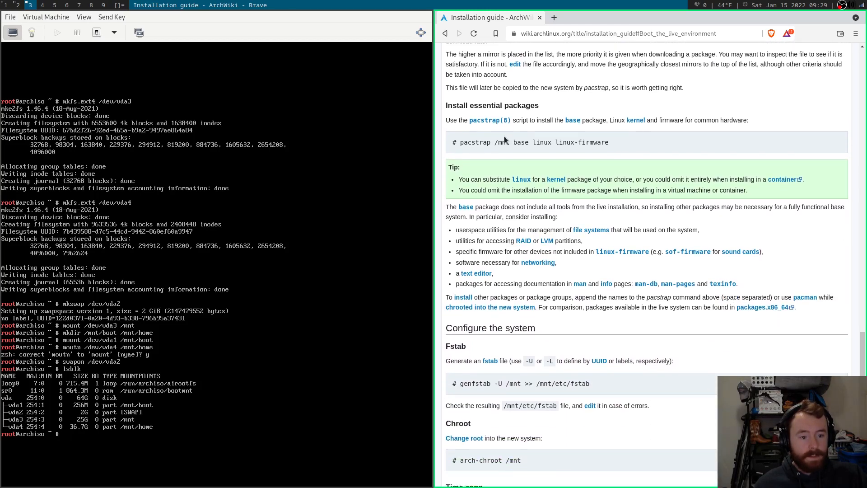
{"action": "left_click_drag", "start_coordinate": [461, 142], "coordinate": [607, 142]}
{"action": "left_click", "coordinate": [550, 177]}
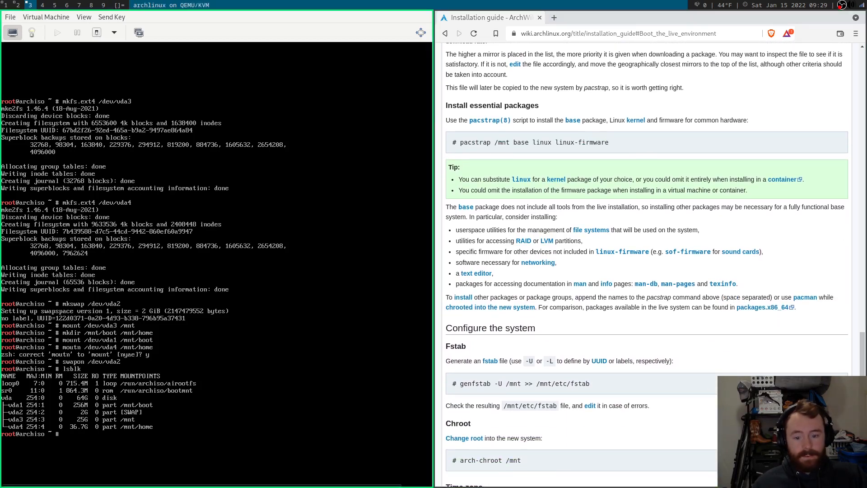
Run pacstrap /mnt with base, linux, linux-firmware, networkmanager, vim and base-devel.
{"action": "type", "text": "pacstrap"}
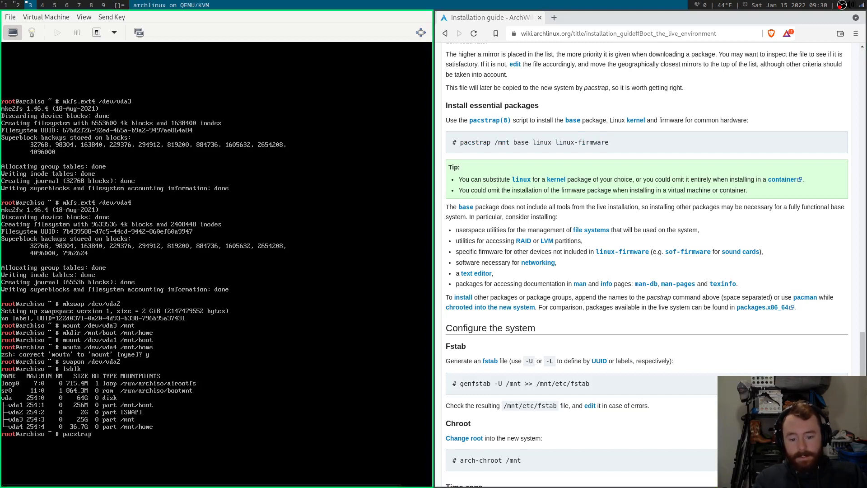
{"action": "type", "text": " /mnt"}
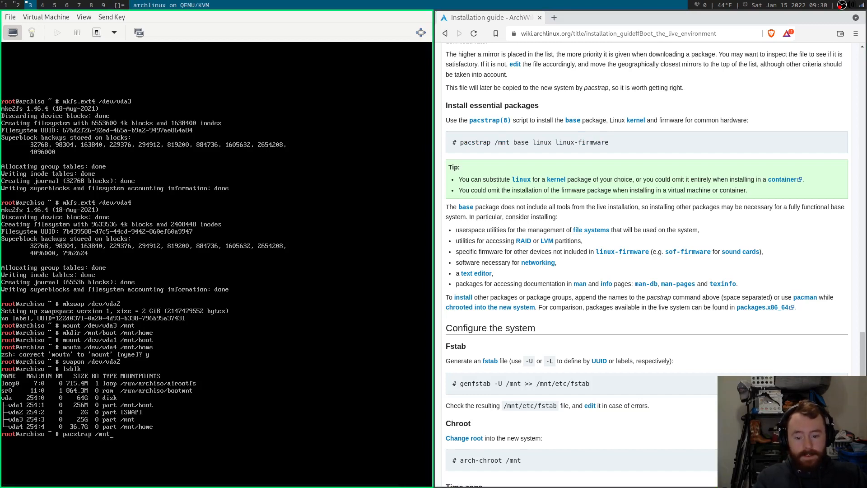
{"action": "type", "text": " base lin"}
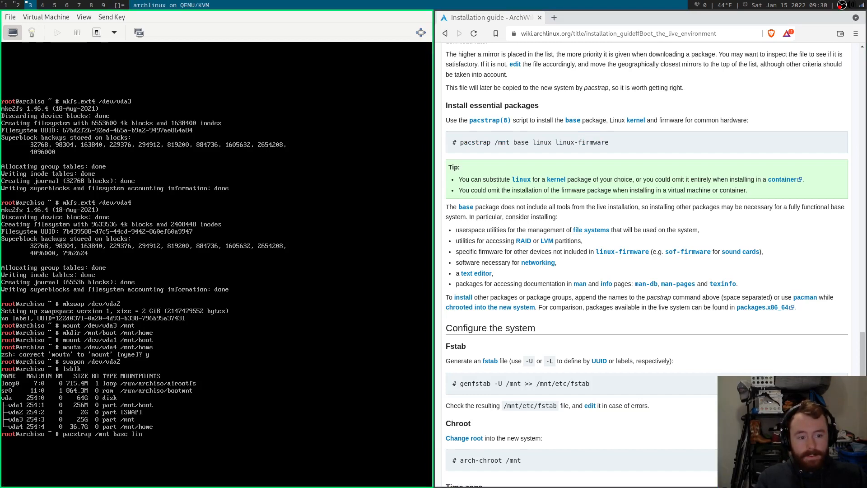
{"action": "type", "text": "ux linux-firmware networkmanager"}
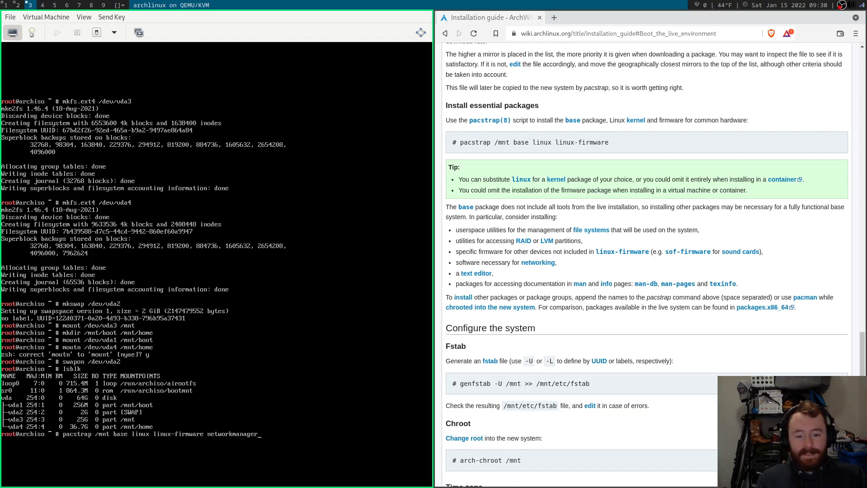
{"action": "type", "text": "vim man"}
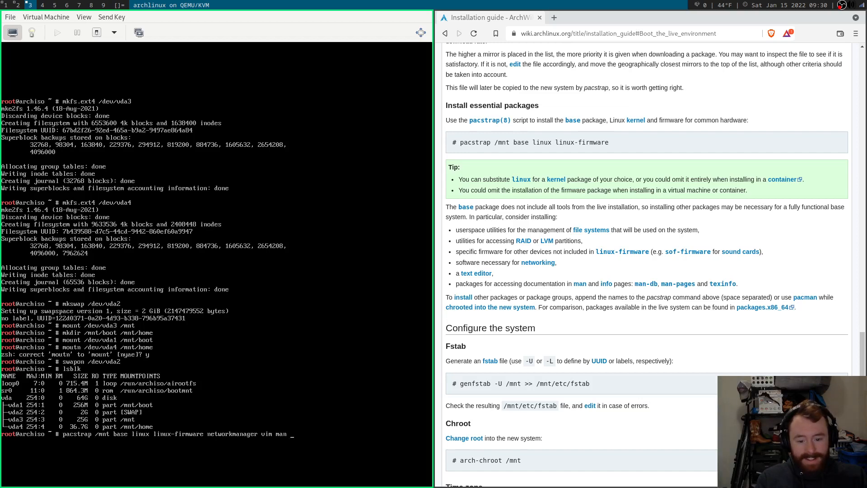
{"action": "key", "text": "BackSpace"}
{"action": "key", "text": "BackSpace"}
{"action": "key", "text": "BackSpace"}
{"action": "key", "text": "BackSpace"}
{"action": "type", "text": "base-devel"}
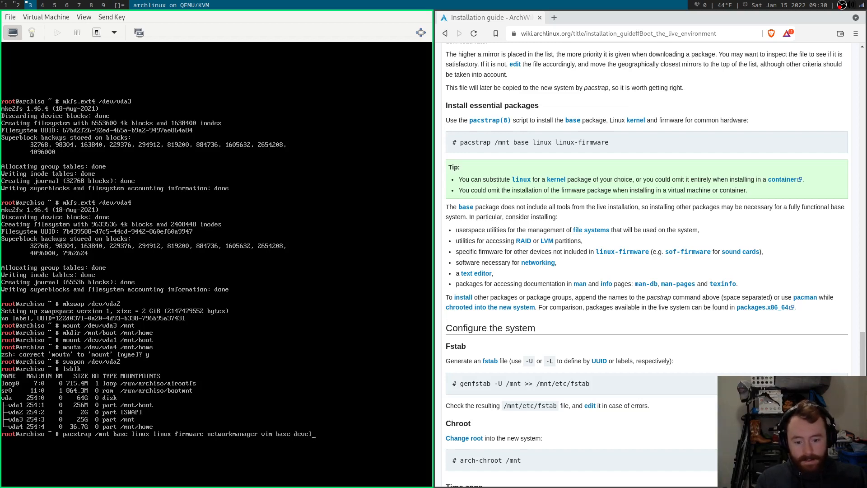
{"action": "key", "text": "Return"}
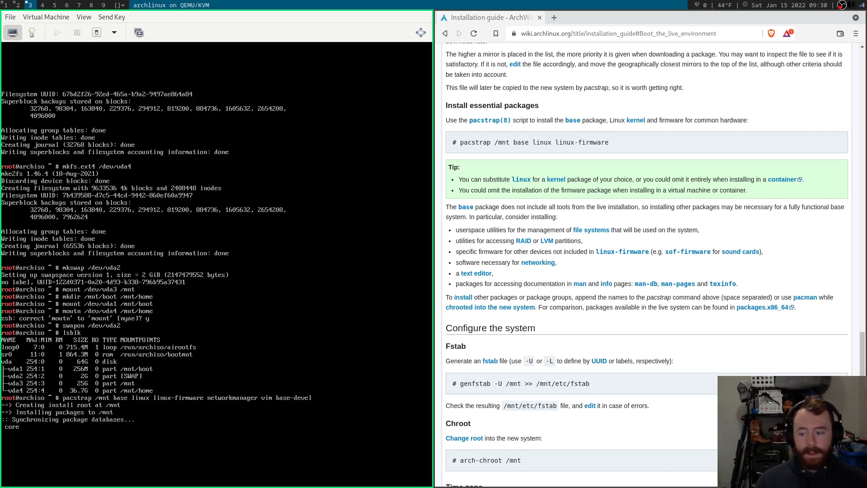
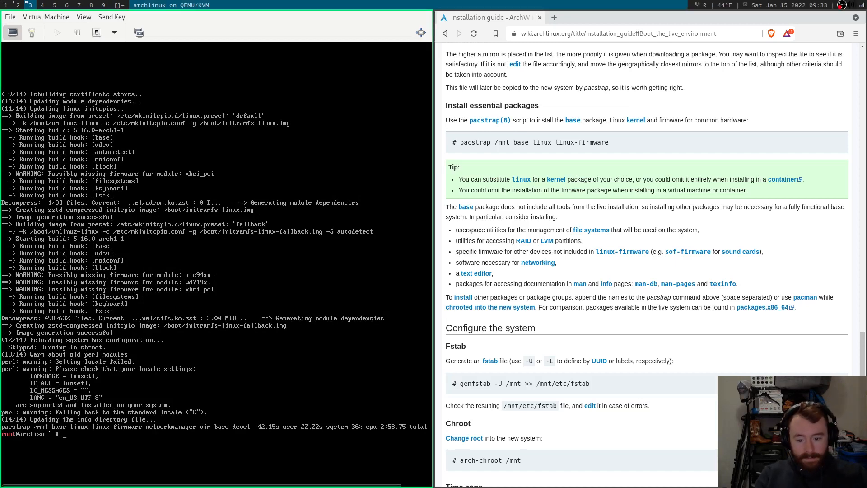
Preview the UUID-based fstab entries for the mounted partitions with genfstab -U /mnt.
{"action": "scroll", "coordinate": [715, 209], "scroll_direction": "down", "scroll_amount": 1}
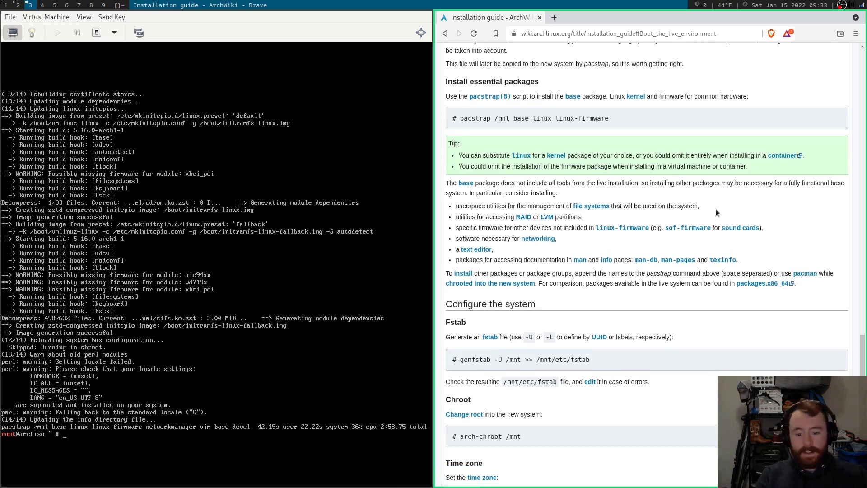
{"action": "scroll", "coordinate": [712, 199], "scroll_direction": "down", "scroll_amount": 2}
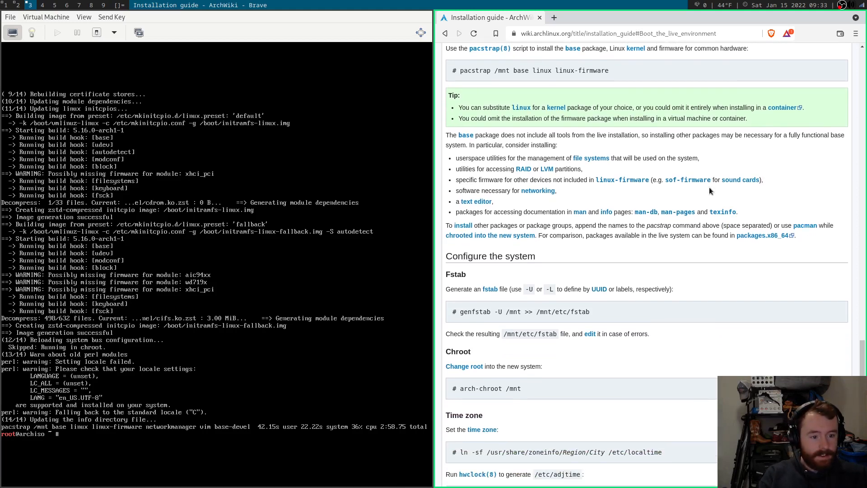
{"action": "scroll", "coordinate": [690, 209], "scroll_direction": "down", "scroll_amount": 6}
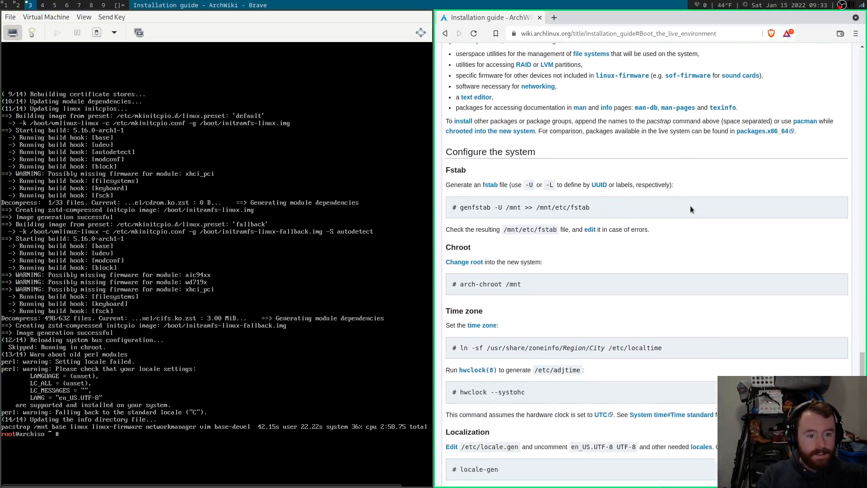
{"action": "scroll", "coordinate": [690, 209], "scroll_direction": "down", "scroll_amount": 1}
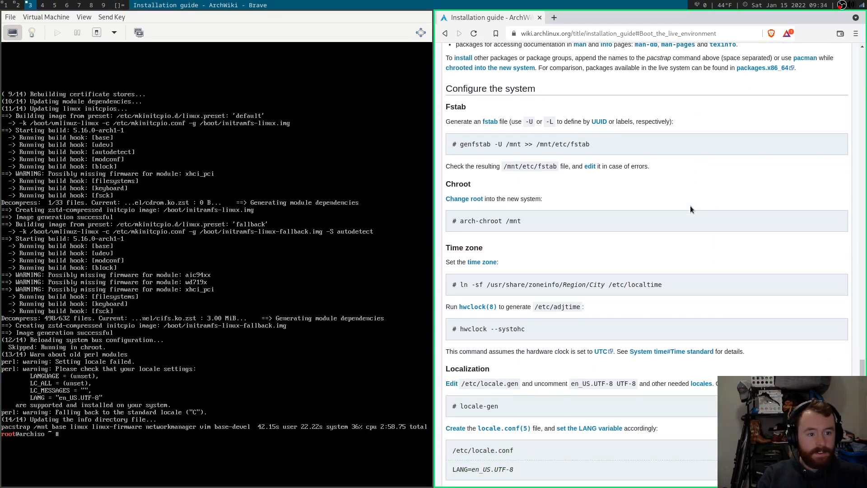
{"action": "scroll", "coordinate": [690, 205], "scroll_direction": "down", "scroll_amount": 1}
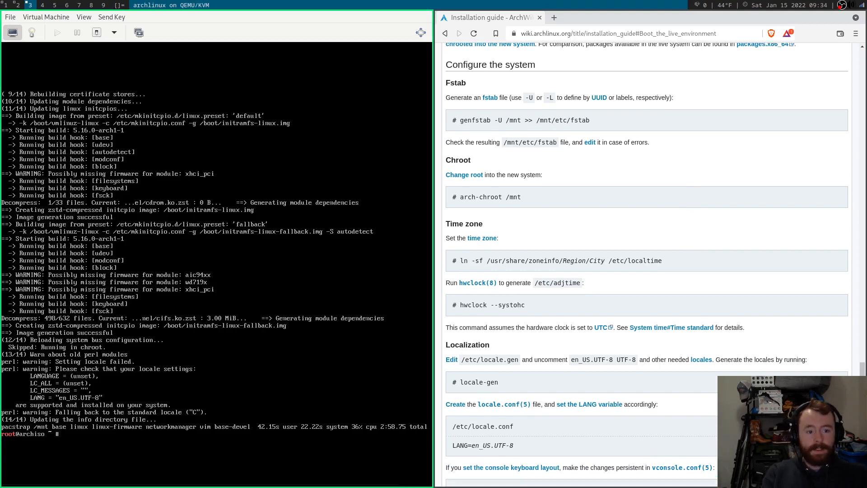
{"action": "type", "text": "genfstab"}
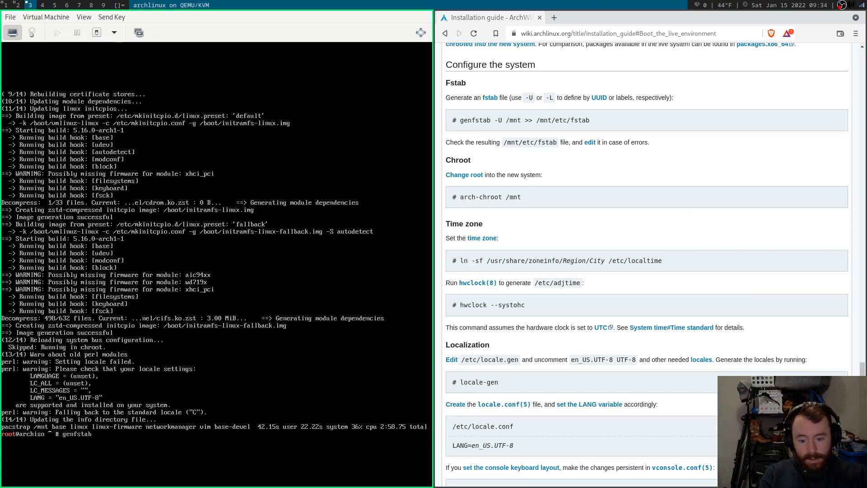
{"action": "type", "text": " -U"}
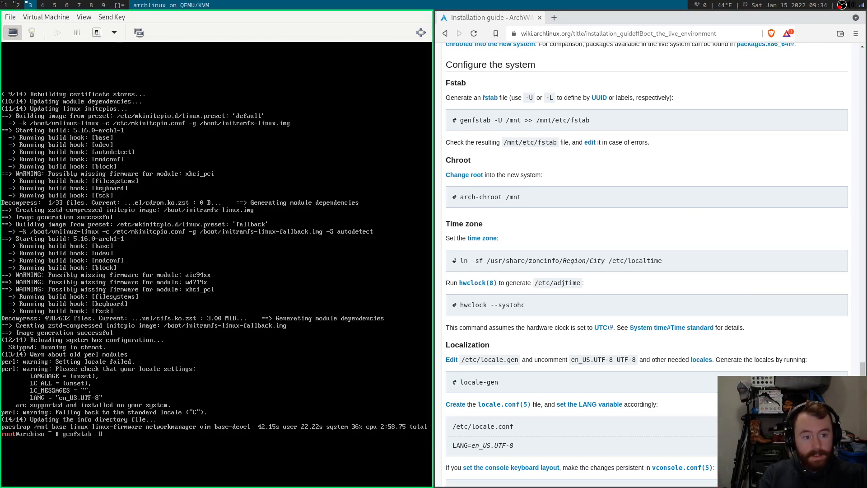
{"action": "type", "text": " /mnt"}
{"action": "key", "text": "Return"}
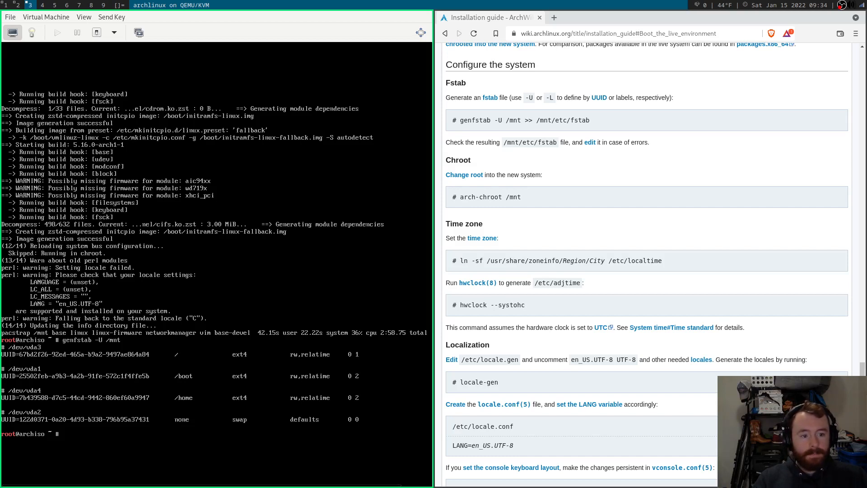
Append the genfstab -U /mnt output to /mnt/etc/fstab.
{"action": "key", "text": "Up"}
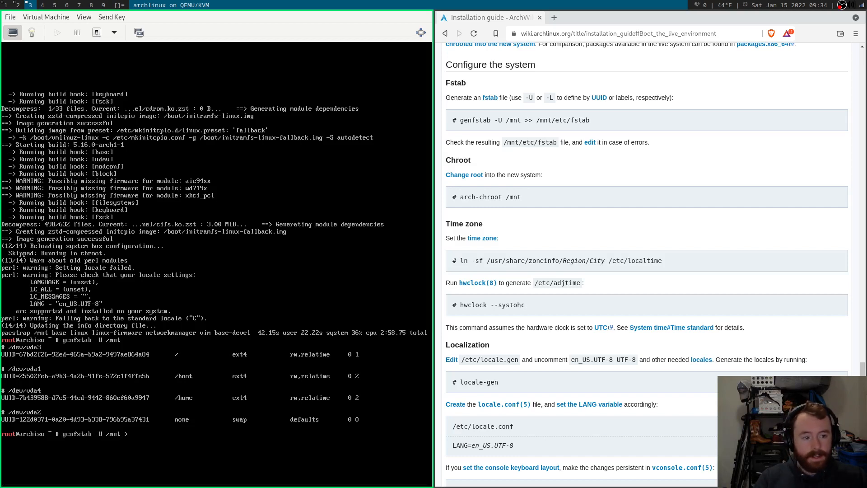
{"action": "type", "text": ">> /mnt"}
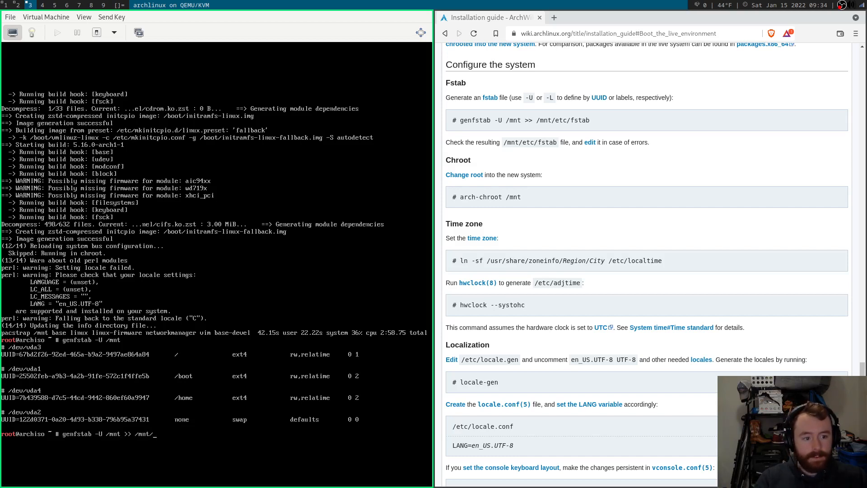
{"action": "type", "text": "/etc/"}
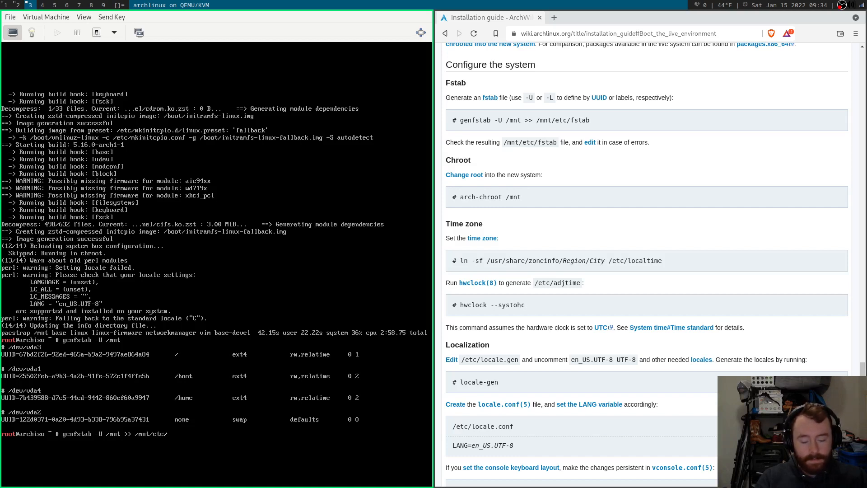
{"action": "type", "text": "fstab"}
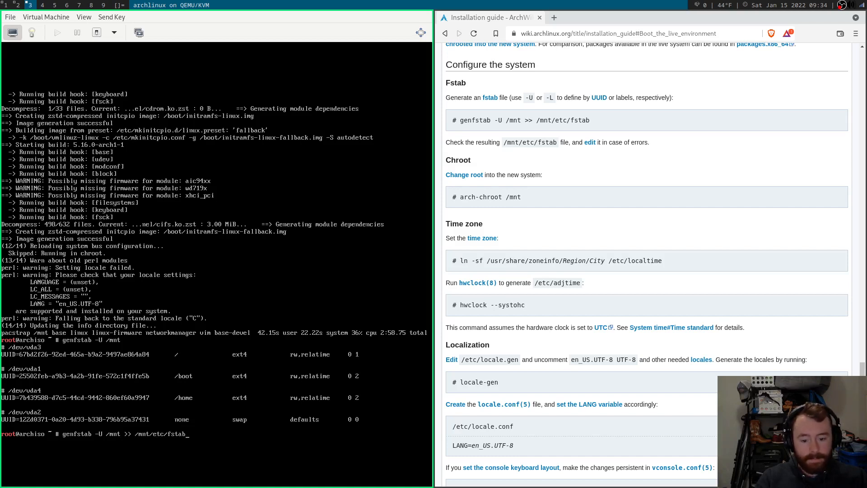
{"action": "key", "text": "Return"}
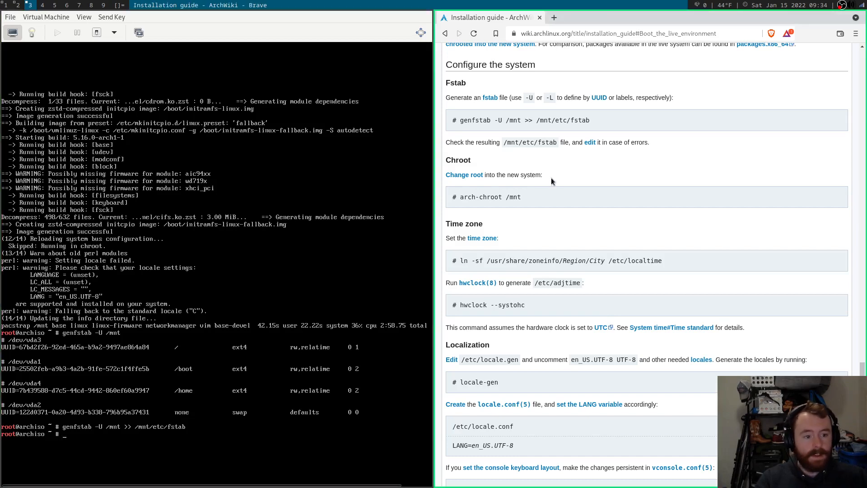
Chroot into the new system with arch-chroot /mnt and list its top-level directories.
{"action": "scroll", "coordinate": [587, 167], "scroll_direction": "down", "scroll_amount": 1}
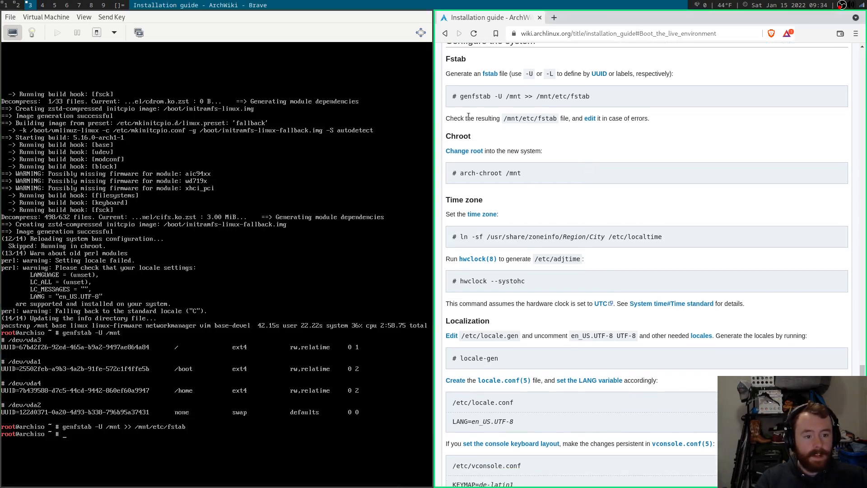
{"action": "left_click_drag", "start_coordinate": [466, 118], "coordinate": [521, 115]}
{"action": "left_click", "coordinate": [522, 116]}
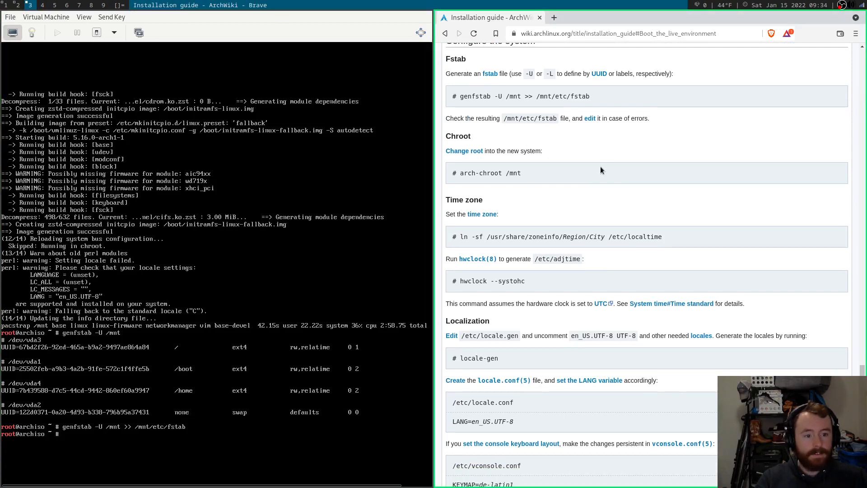
{"action": "scroll", "coordinate": [599, 167], "scroll_direction": "down", "scroll_amount": 2}
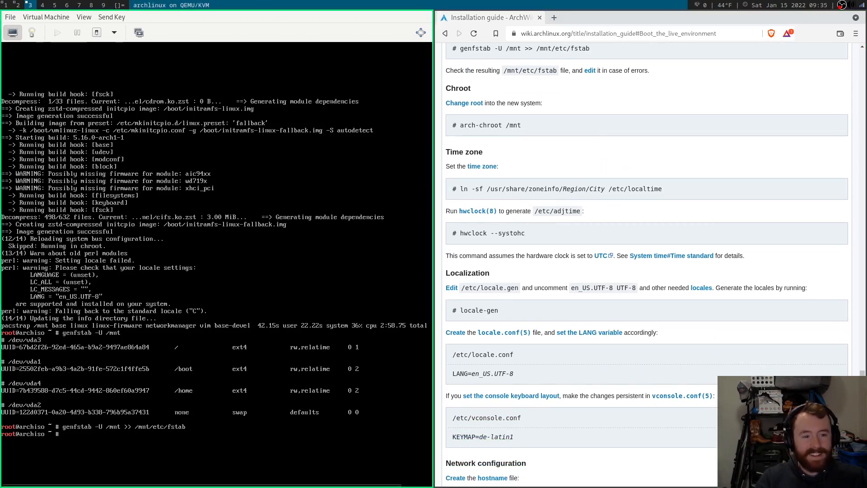
{"action": "type", "text": "arch-"}
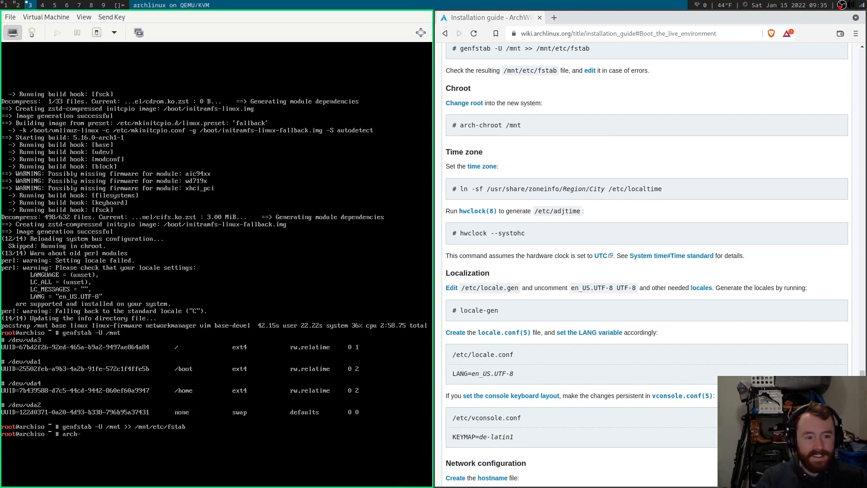
{"action": "type", "text": "chroot /"}
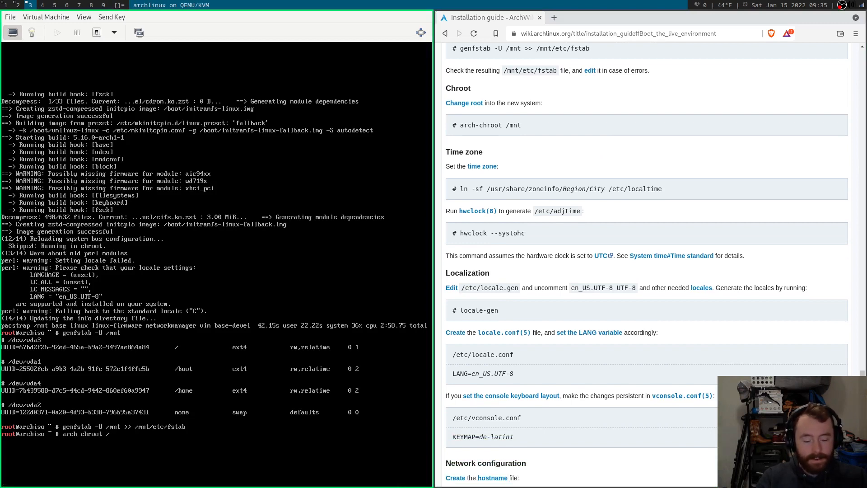
{"action": "type", "text": "mnt"}
{"action": "key", "text": "Return"}
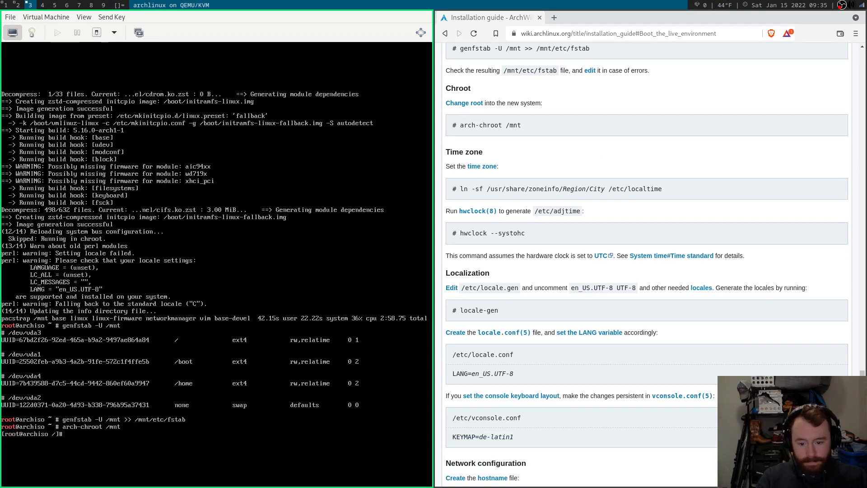
{"action": "type", "text": "ls"}
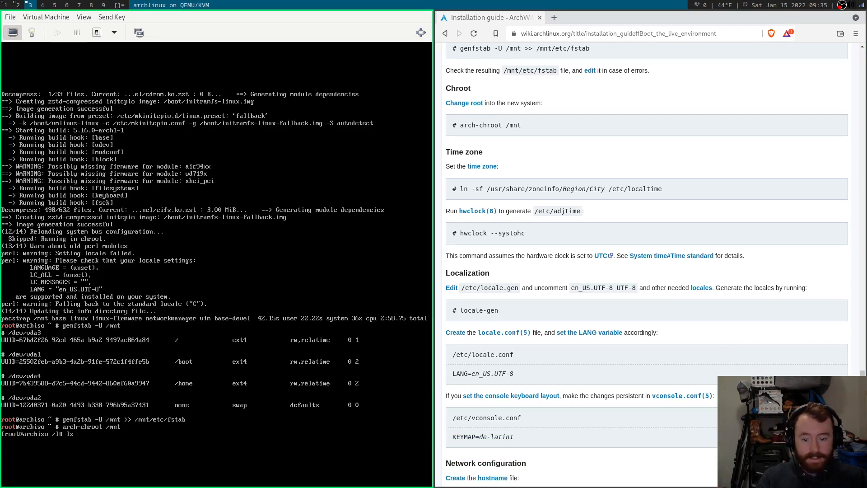
{"action": "key", "text": "Return"}
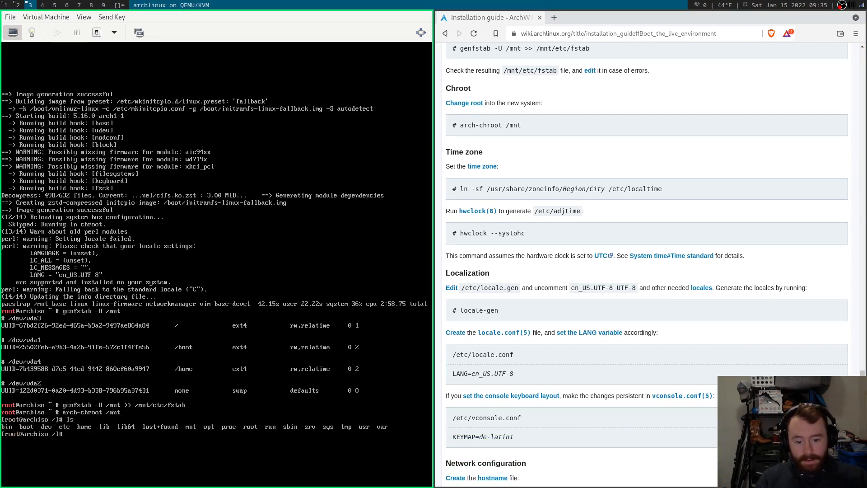
Link /etc/localtime to America/Chicago and sync the hardware clock with hwclock --systohc.
{"action": "scroll", "coordinate": [554, 145], "scroll_direction": "down", "scroll_amount": 3}
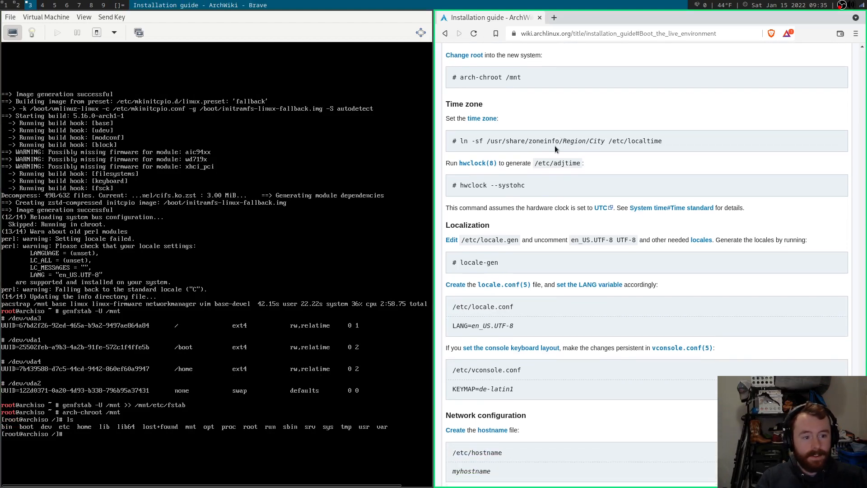
{"action": "type", "text": "ln -"}
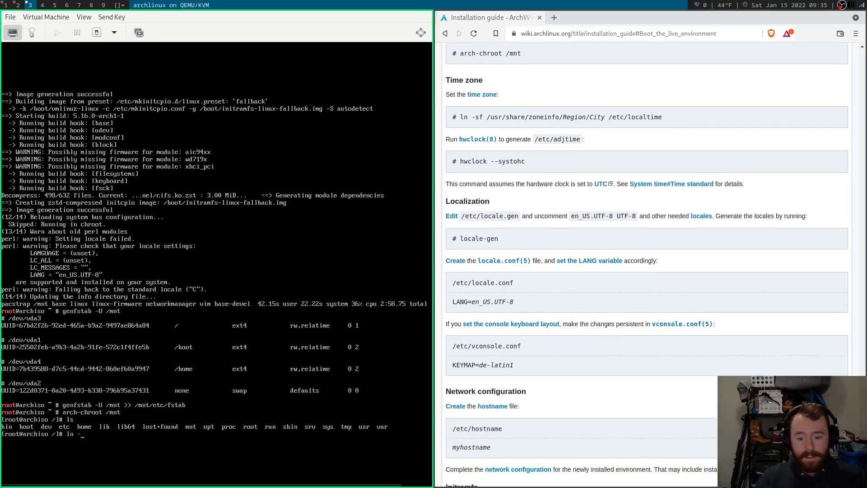
{"action": "type", "text": "sf /usr"}
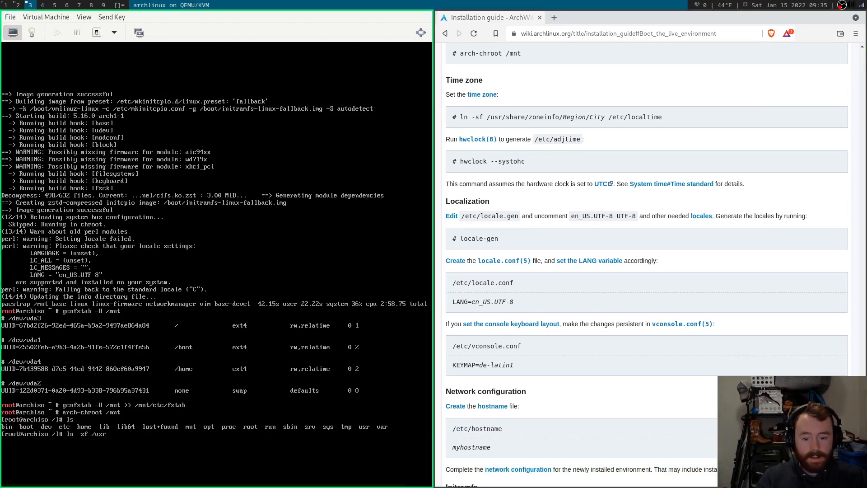
{"action": "type", "text": "/share/zon"}
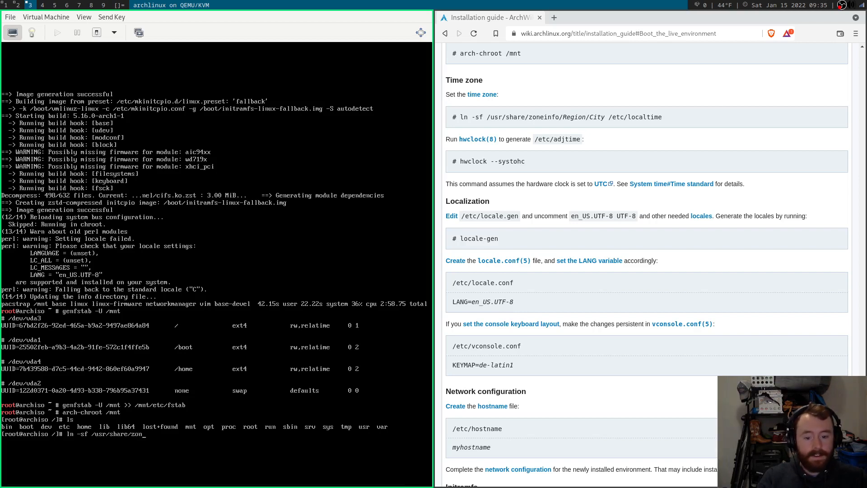
{"action": "type", "text": "einfo/"}
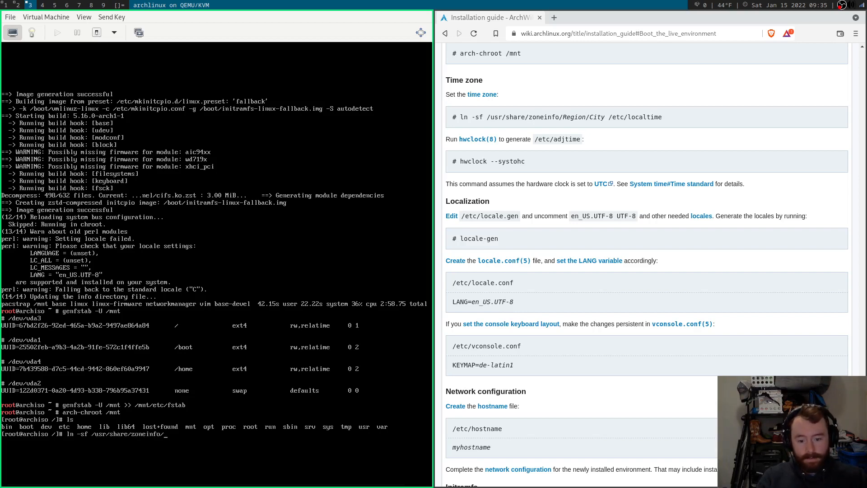
{"action": "type", "text": "America/"}
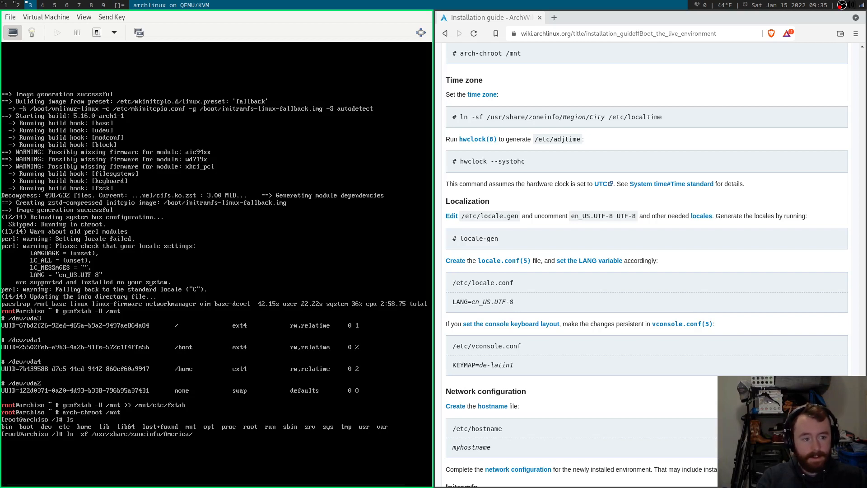
{"action": "type", "text": "Chicago"}
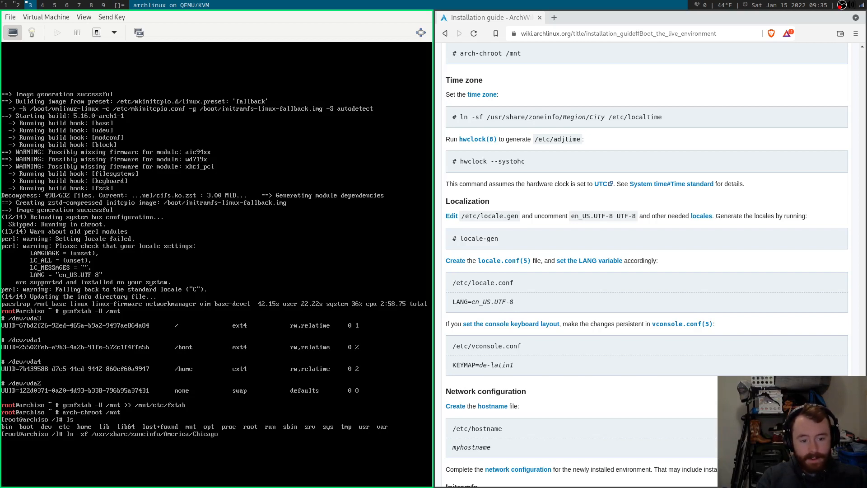
{"action": "type", "text": " /etc"}
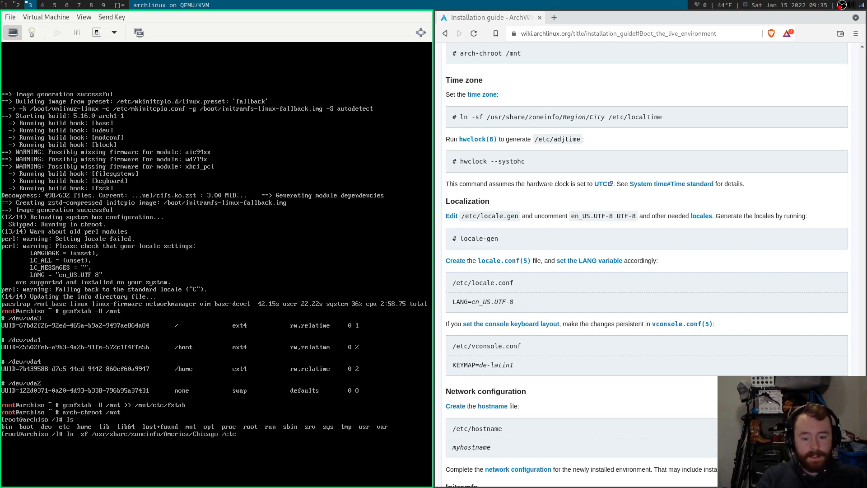
{"action": "type", "text": "/localt"}
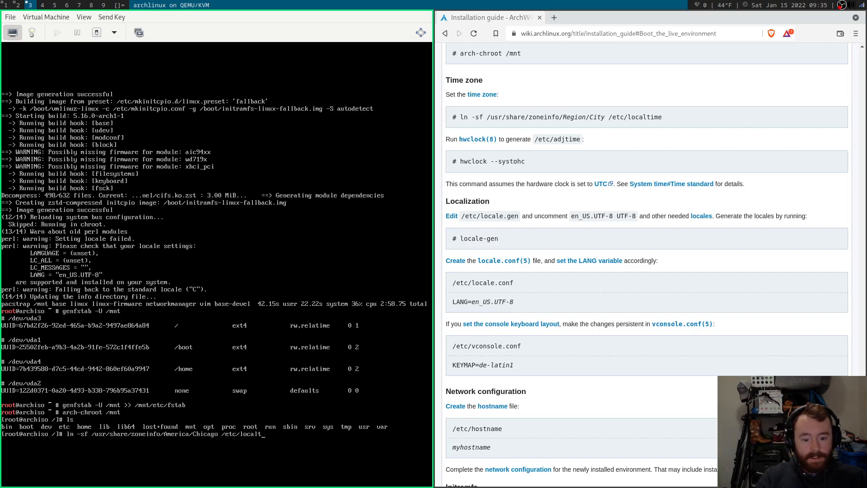
{"action": "type", "text": "ime"}
{"action": "key", "text": "Return"}
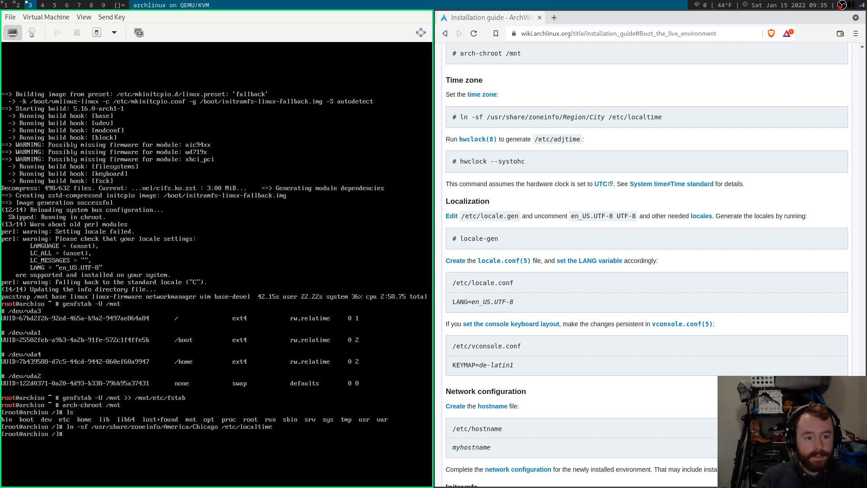
{"action": "type", "text": "hw"}
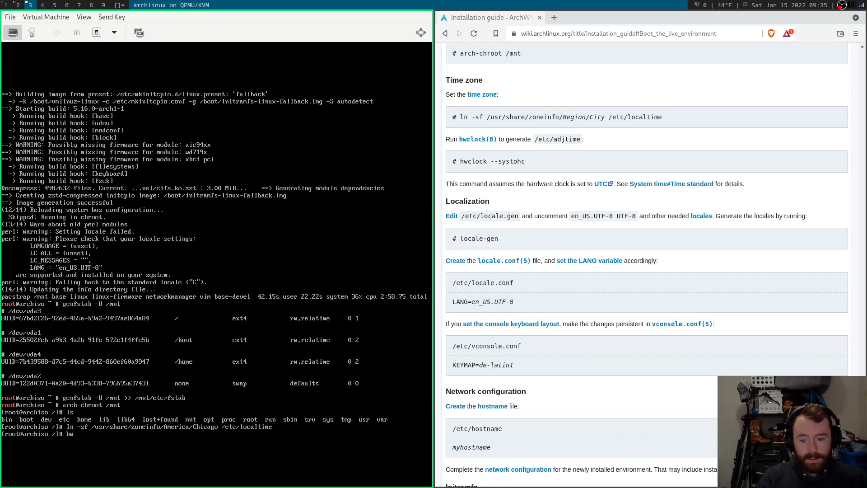
{"action": "type", "text": "clock"}
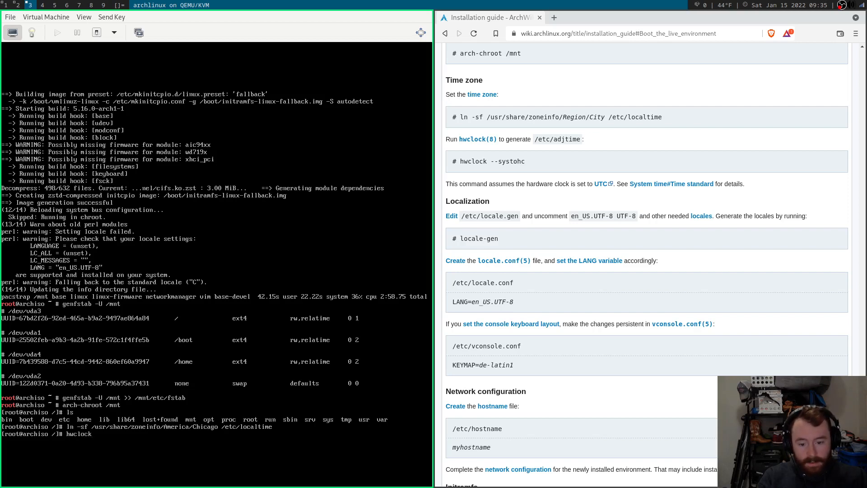
{"action": "type", "text": " --syst"}
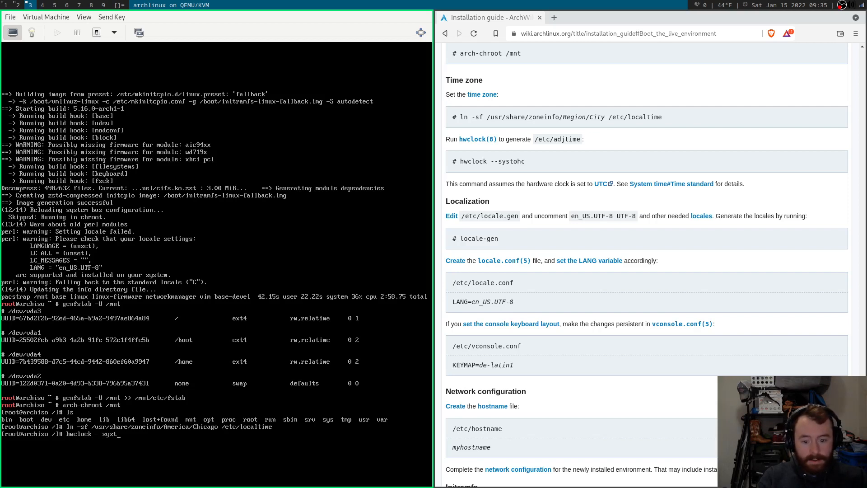
{"action": "type", "text": "ohc"}
{"action": "key", "text": "Return"}
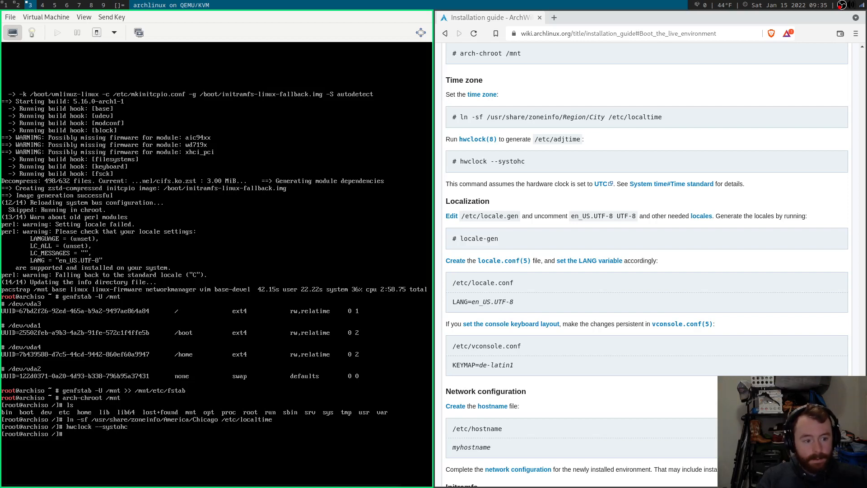
Uncomment the en_US.UTF-8 UTF-8 line in /etc/locale.gen using vi and save.
{"action": "scroll", "coordinate": [700, 206], "scroll_direction": "down", "scroll_amount": 4}
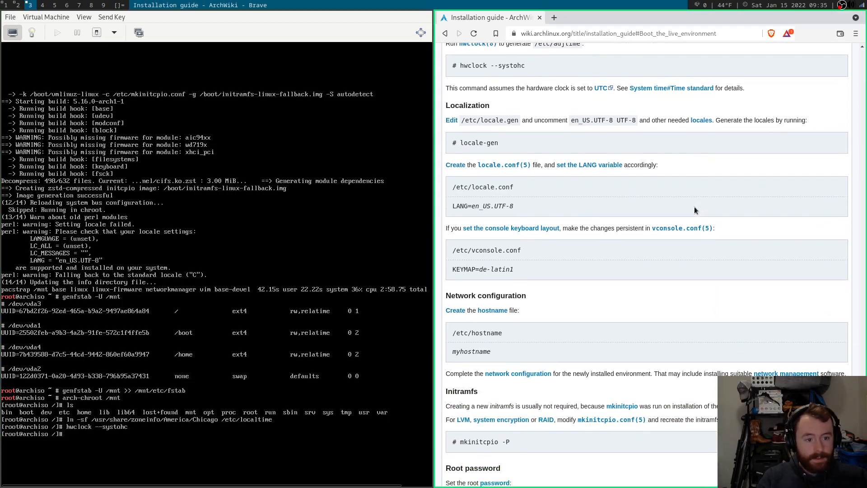
{"action": "scroll", "coordinate": [695, 207], "scroll_direction": "down", "scroll_amount": 2}
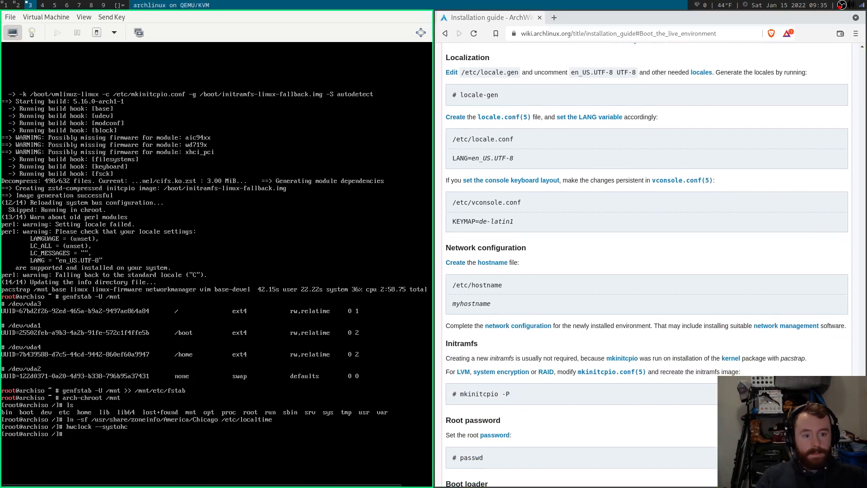
{"action": "type", "text": "vi /etc/"}
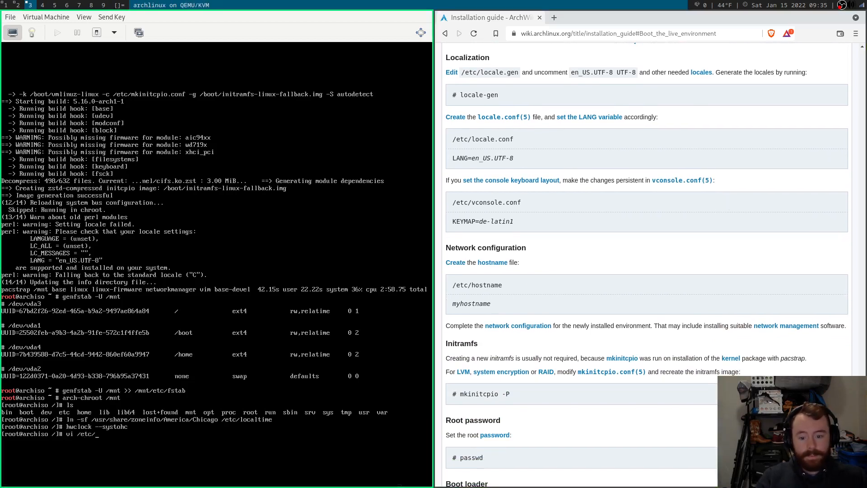
{"action": "type", "text": "m"}
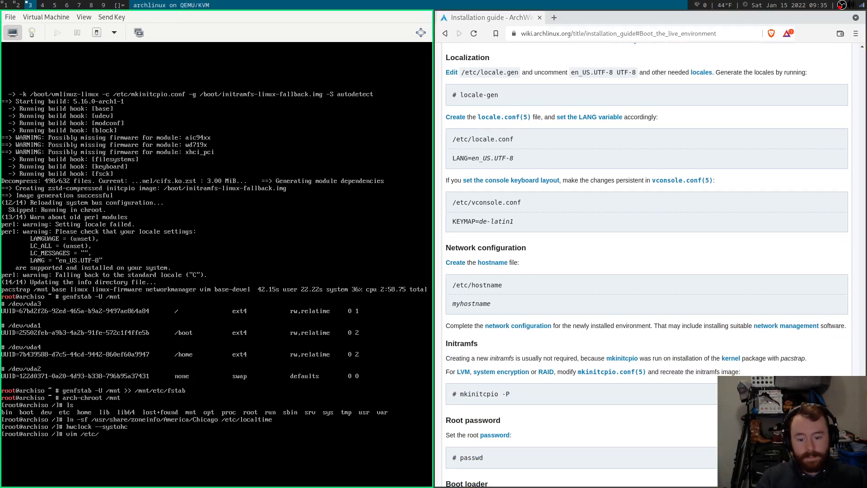
{"action": "type", "text": "locale"}
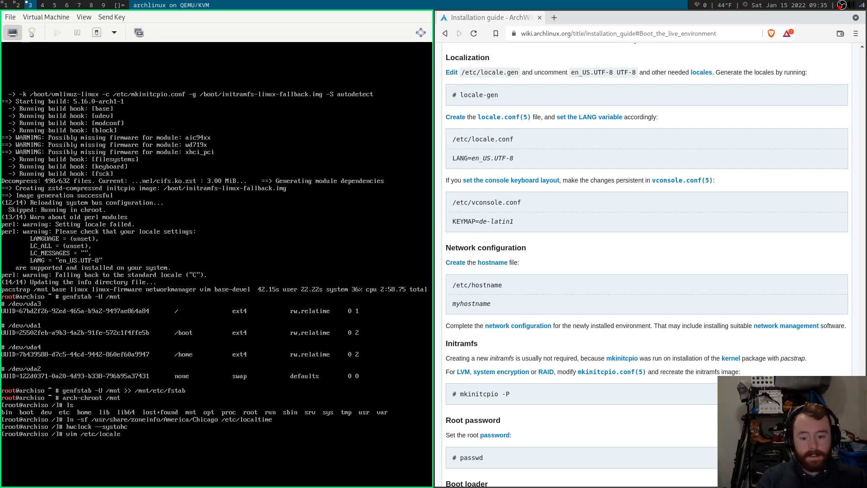
{"action": "type", "text": ".gen"}
{"action": "key", "text": "Return"}
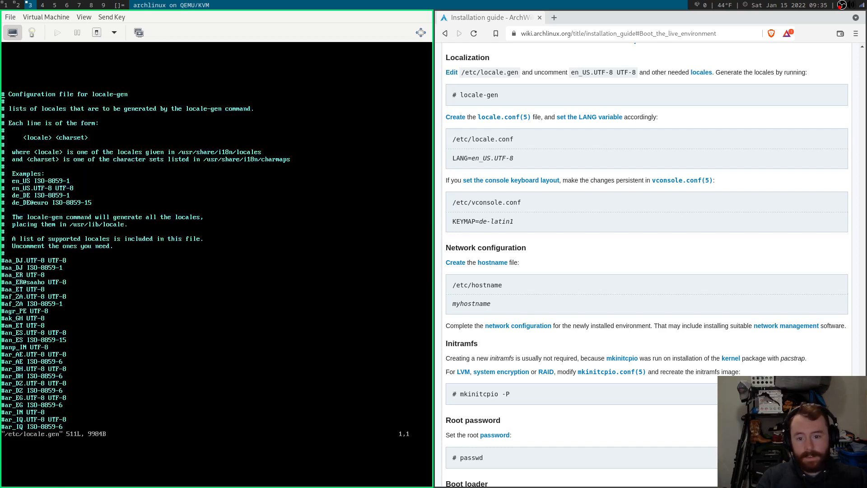
{"action": "type", "text": "/en_US"}
{"action": "key", "text": "Return"}
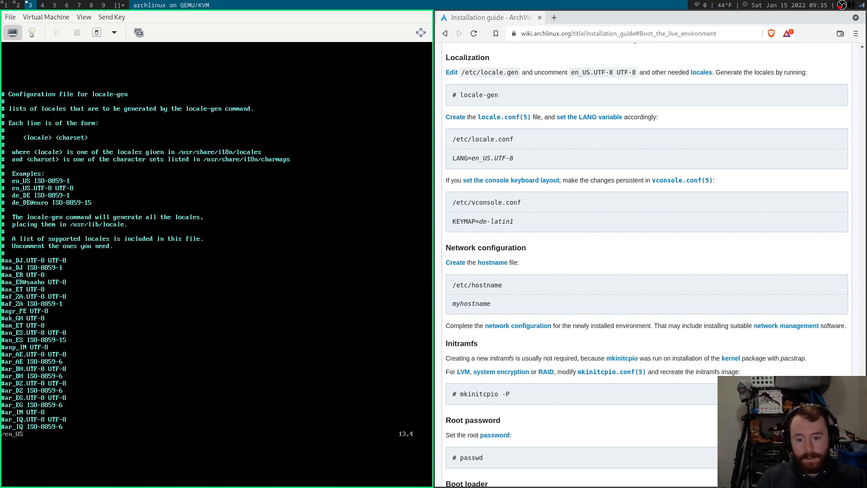
{"action": "key", "text": "n"}
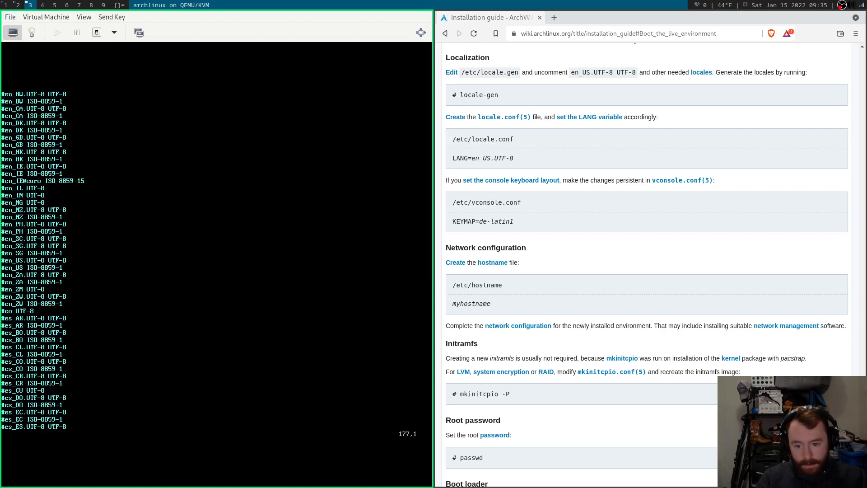
{"action": "key", "text": "x"}
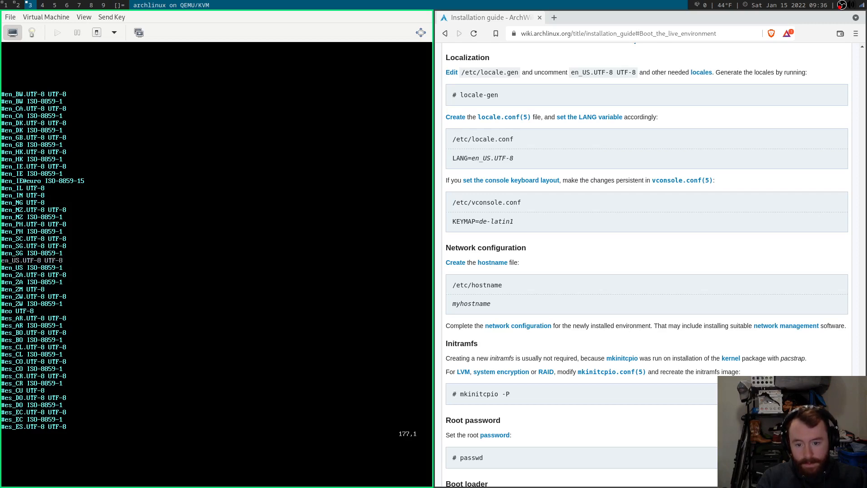
{"action": "type", "text": ":wq"}
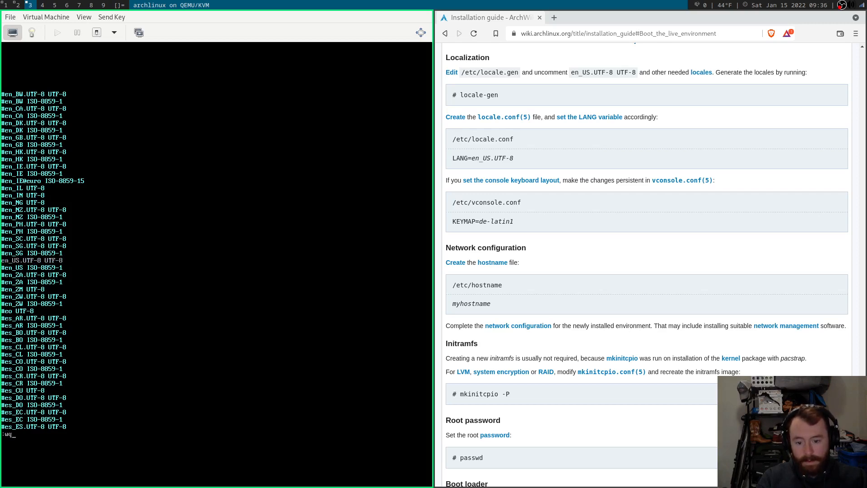
{"action": "key", "text": "Return"}
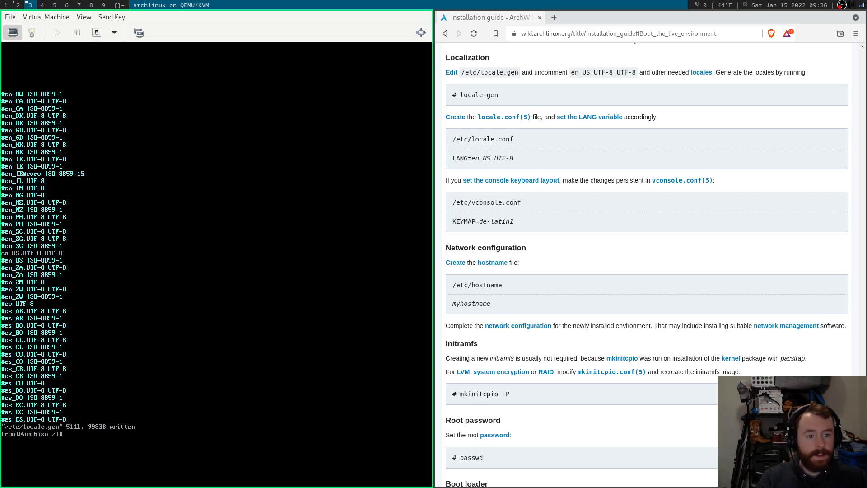
Generate the enabled locales with locale-gen, then start the vim command for the locale config file.
{"action": "type", "text": "locale-gen"}
{"action": "key", "text": "Return"}
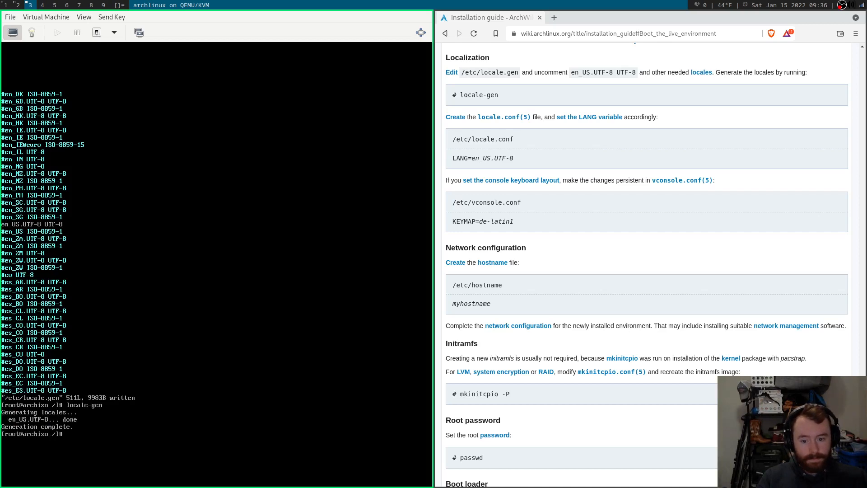
{"action": "type", "text": "vim /etc/locale"}
{"action": "key", "text": "Tab"}
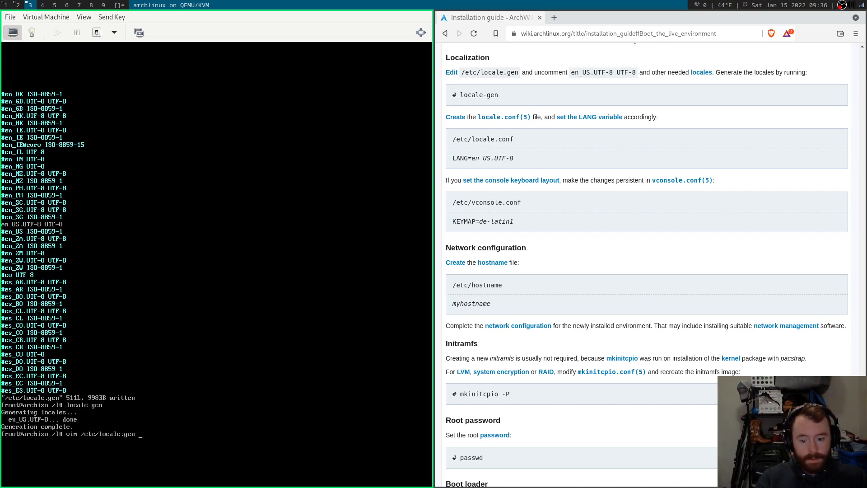
{"action": "key", "text": "BackSpace"}
{"action": "key", "text": "BackSpace"}
{"action": "key", "text": "BackSpace"}
{"action": "key", "text": "BackSpace"}
Create /etc/locale.conf containing LANG=en_US.UTF-8 in vim and save it.
{"action": "type", "text": "conf"}
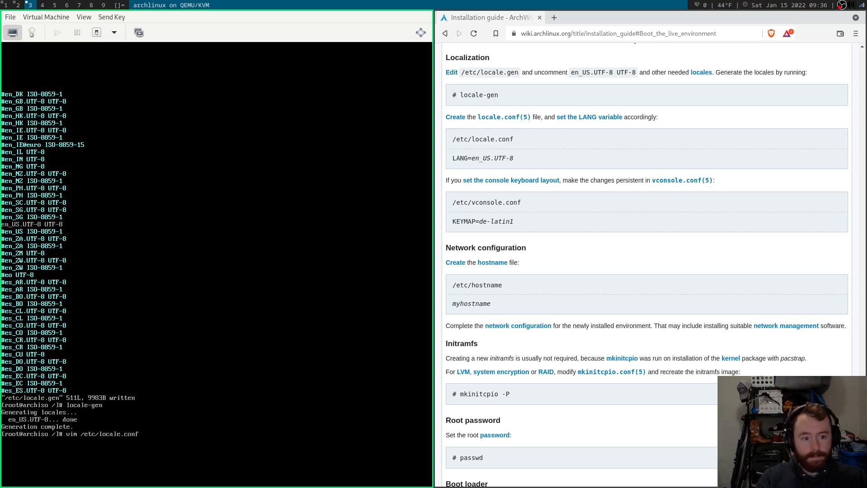
{"action": "key", "text": "Return"}
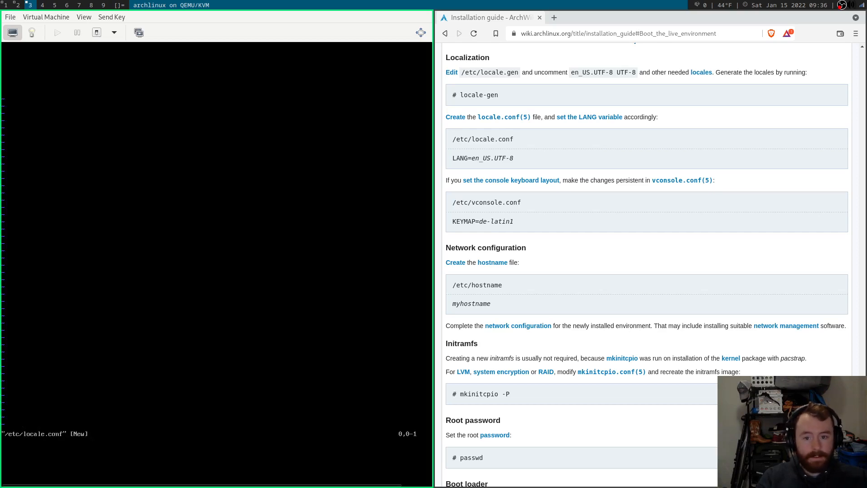
{"action": "type", "text": "i"}
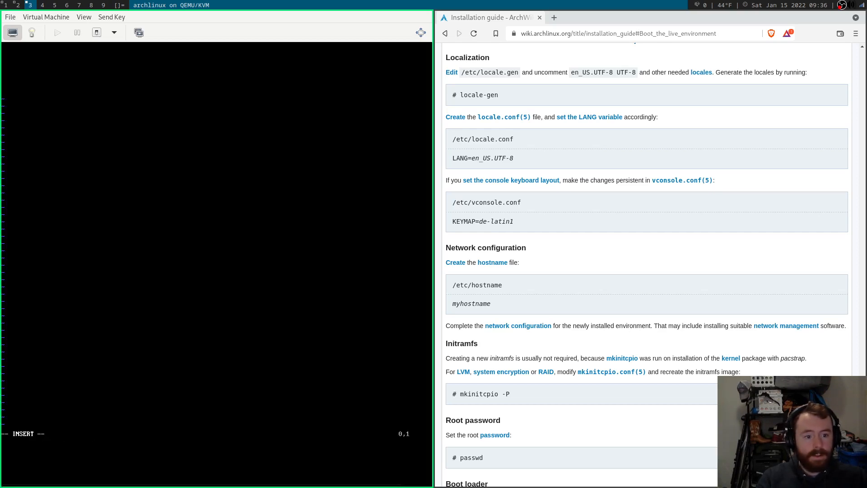
{"action": "type", "text": "LANG="}
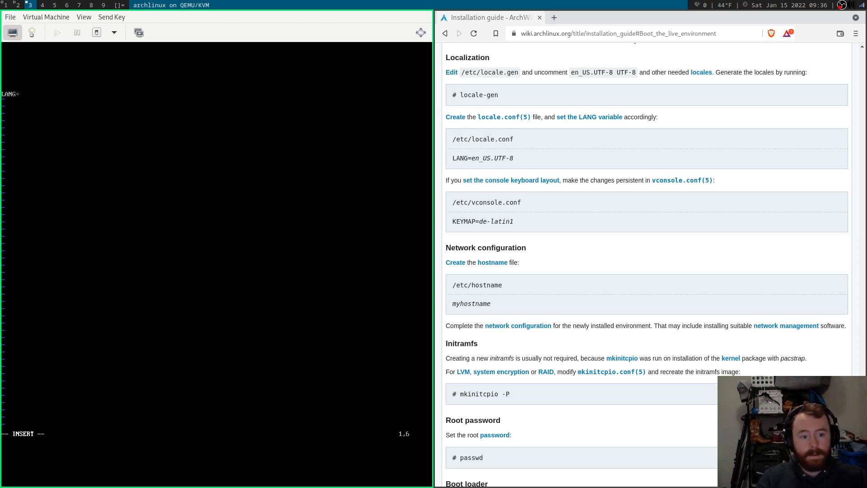
{"action": "type", "text": "en_US."}
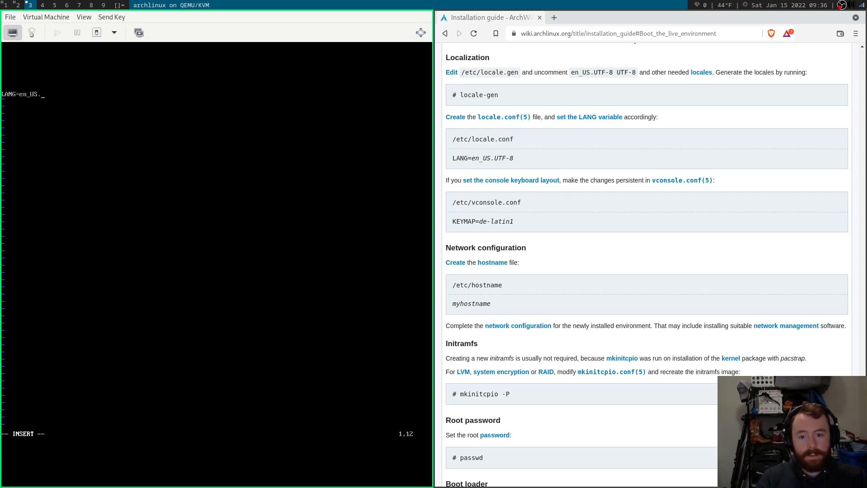
{"action": "type", "text": "UTF-8"}
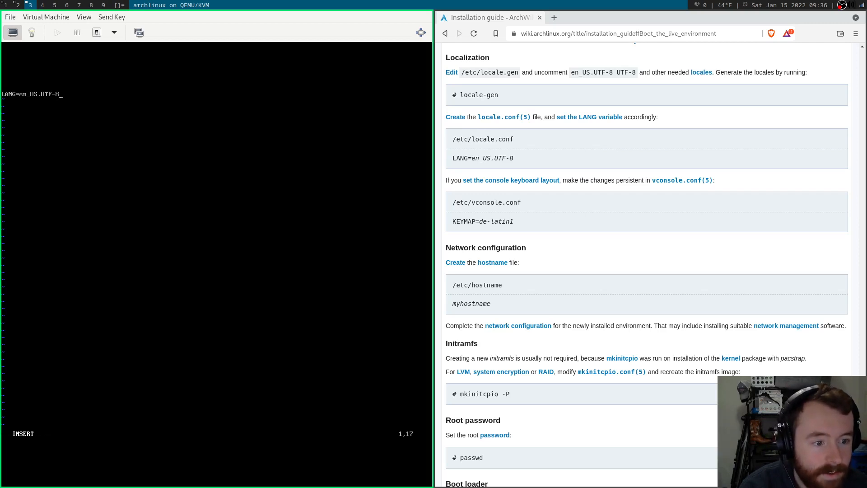
{"action": "key", "text": "Escape"}
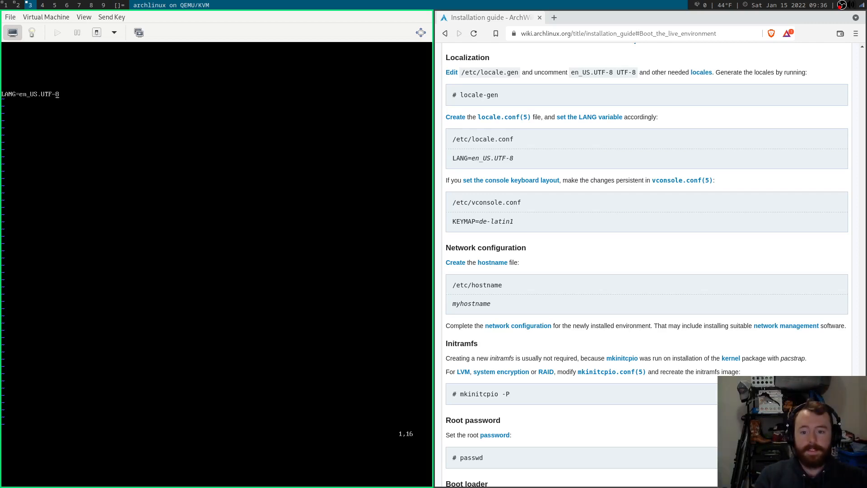
{"action": "type", "text": ":wq"}
{"action": "key", "text": "Return"}
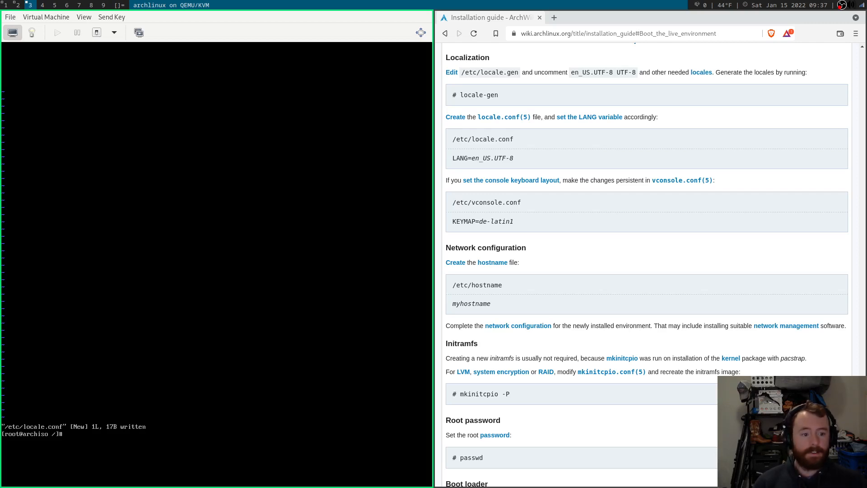
Create /etc/hostname in vim with the hostname archvm and save it.
{"action": "scroll", "coordinate": [614, 156], "scroll_direction": "down", "scroll_amount": 1}
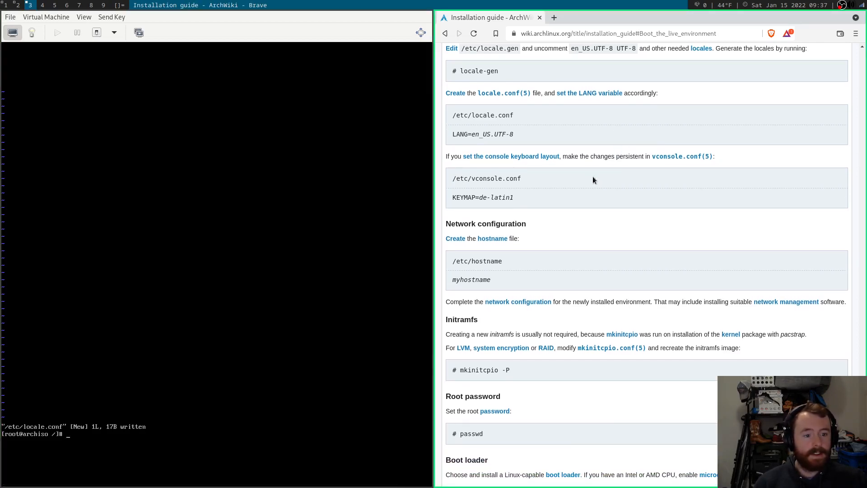
{"action": "scroll", "coordinate": [593, 179], "scroll_direction": "down", "scroll_amount": 1}
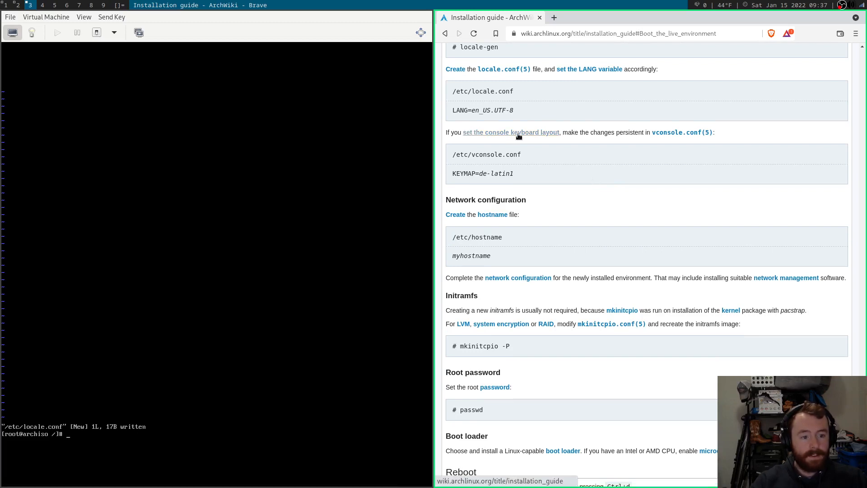
{"action": "scroll", "coordinate": [566, 144], "scroll_direction": "down", "scroll_amount": 5}
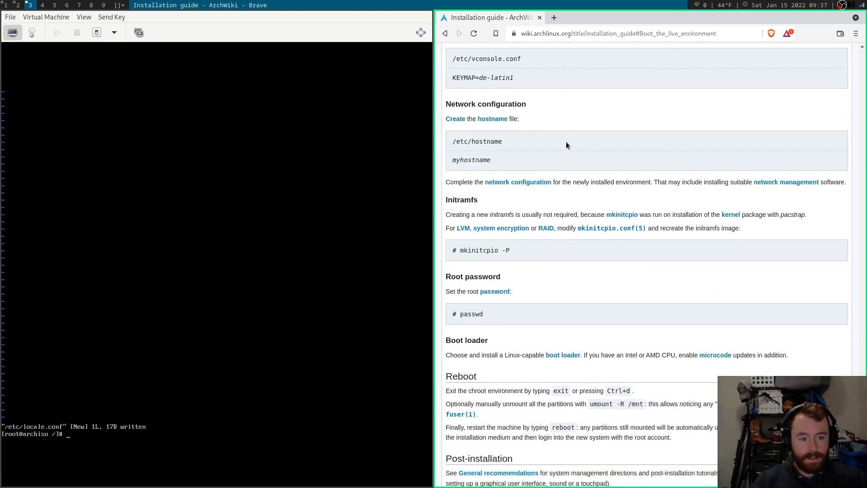
{"action": "scroll", "coordinate": [566, 141], "scroll_direction": "down", "scroll_amount": 1}
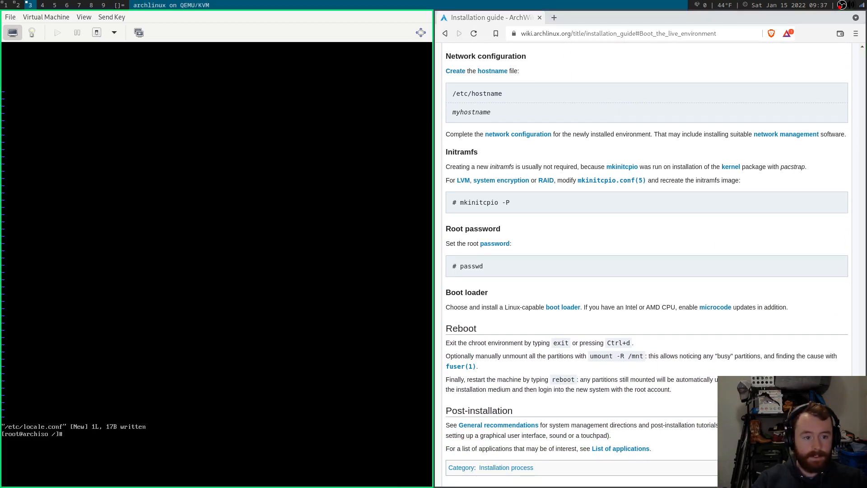
{"action": "type", "text": "vim"}
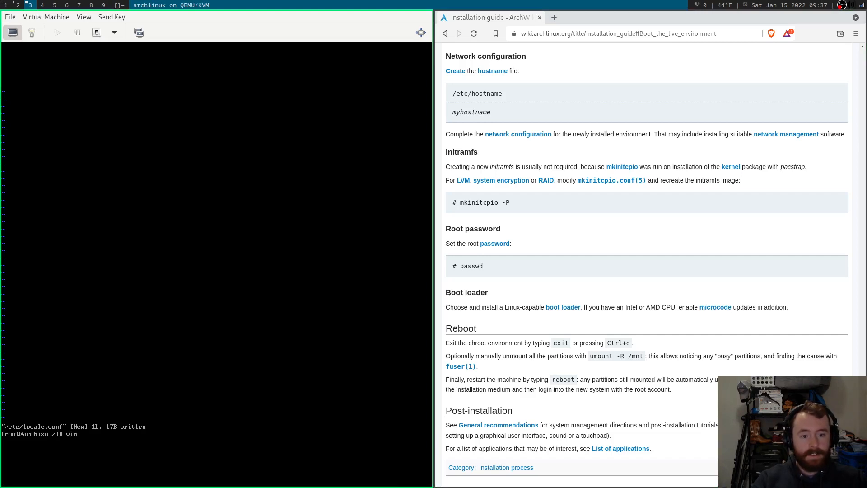
{"action": "type", "text": " /etc/hostname"}
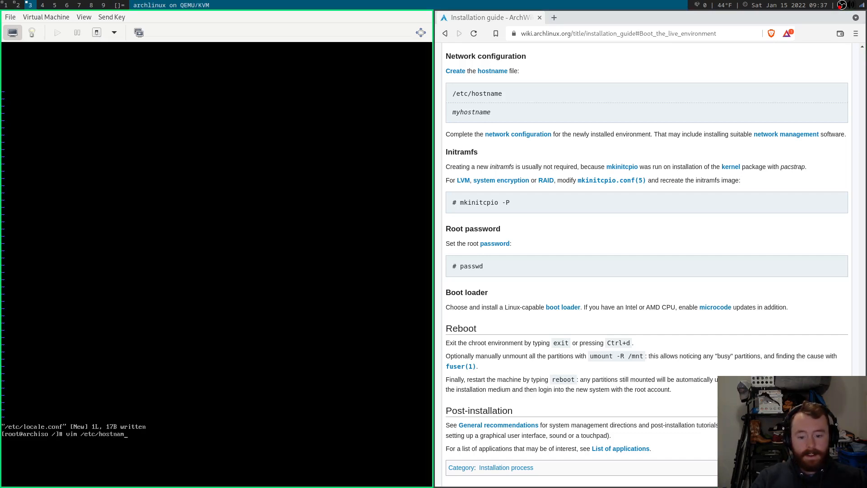
{"action": "key", "text": "Return"}
{"action": "key", "text": "i"}
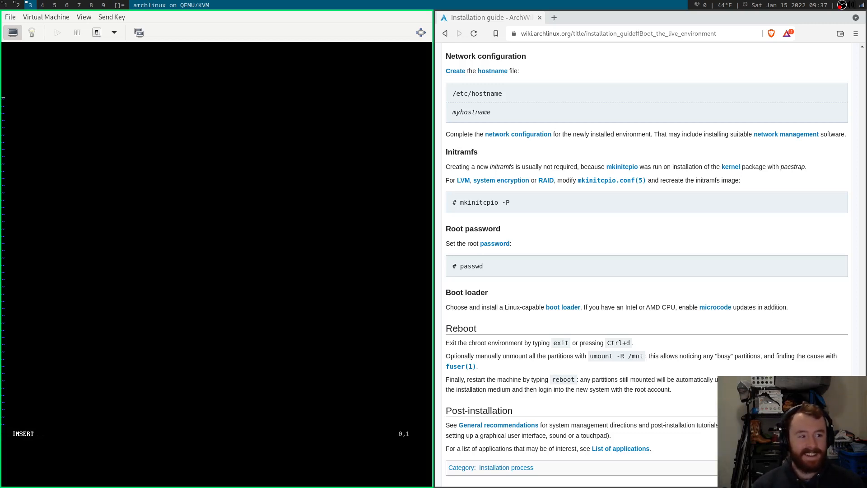
{"action": "type", "text": "archvm"}
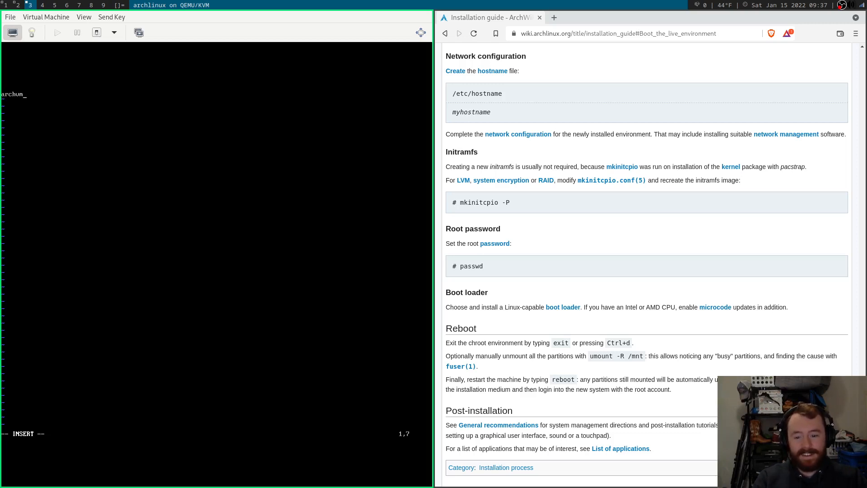
{"action": "key", "text": "Escape"}
{"action": "type", "text": ":wq"}
{"action": "key", "text": "Return"}
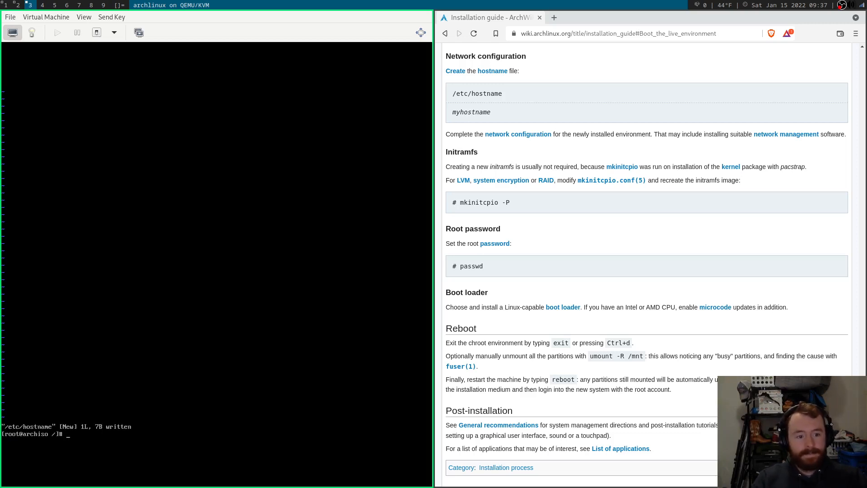
Set the root password with passwd, entering it and retyping it to confirm.
{"action": "scroll", "coordinate": [599, 150], "scroll_direction": "down", "scroll_amount": 1}
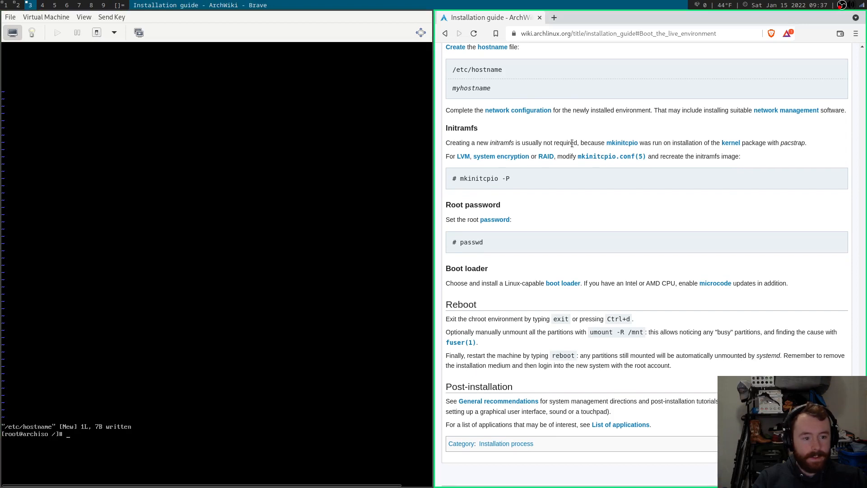
{"action": "left_click_drag", "start_coordinate": [480, 143], "coordinate": [574, 141]}
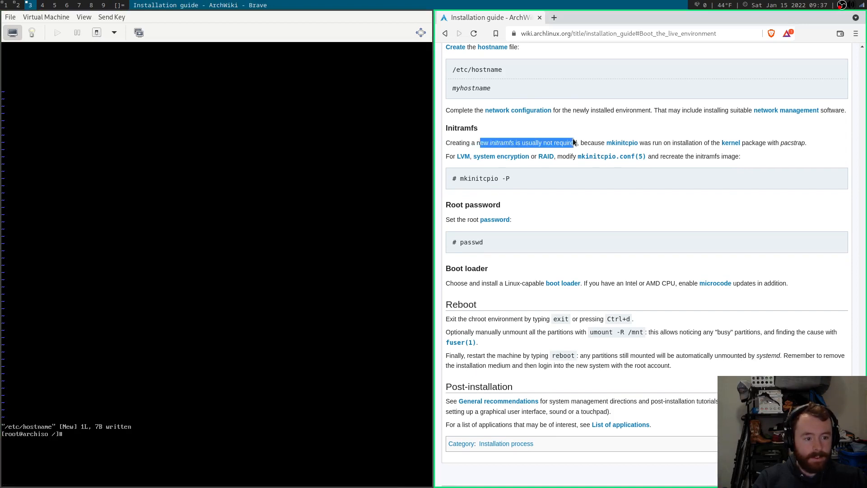
{"action": "left_click", "coordinate": [575, 137]}
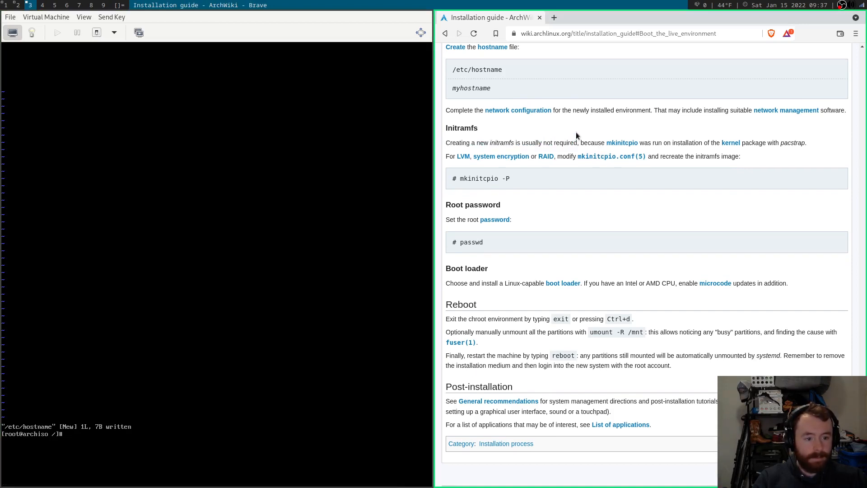
{"action": "scroll", "coordinate": [576, 131], "scroll_direction": "down", "scroll_amount": 3}
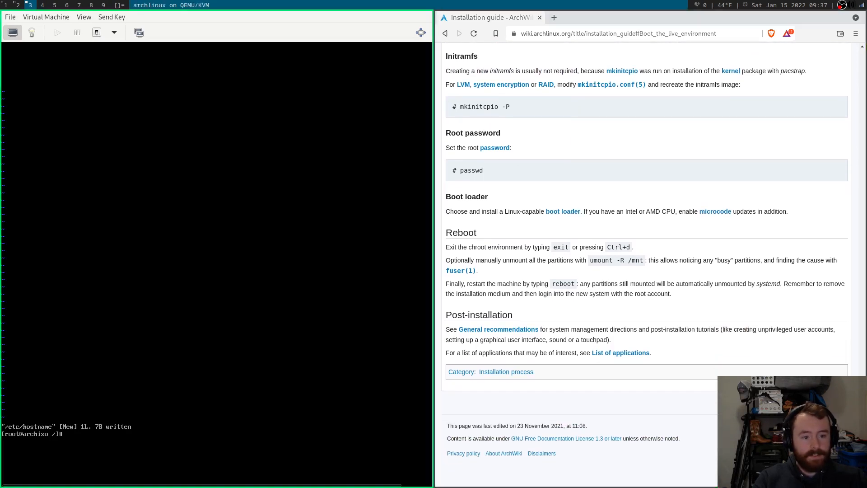
{"action": "type", "text": "passwd"}
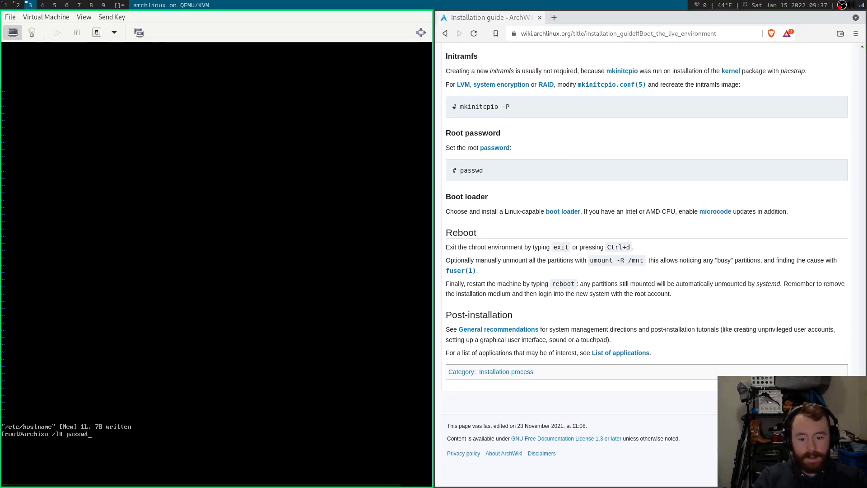
{"action": "key", "text": "Return"}
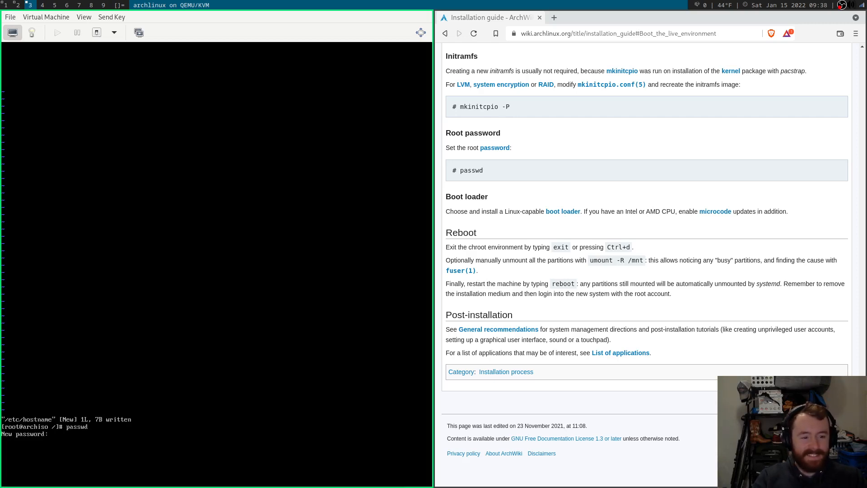
{"action": "key", "text": "Return"}
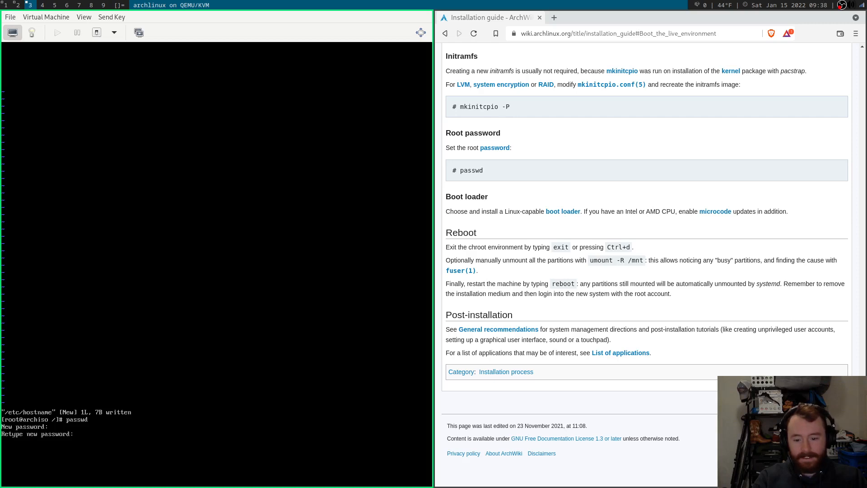
{"action": "key", "text": "Return"}
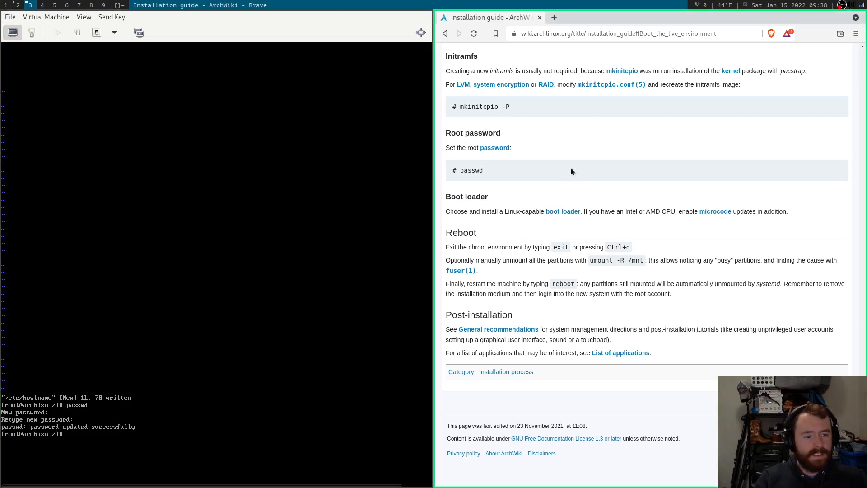
{"action": "scroll", "coordinate": [570, 168], "scroll_direction": "down", "scroll_amount": 1}
{"action": "left_click_drag", "start_coordinate": [446, 196], "coordinate": [497, 195]}
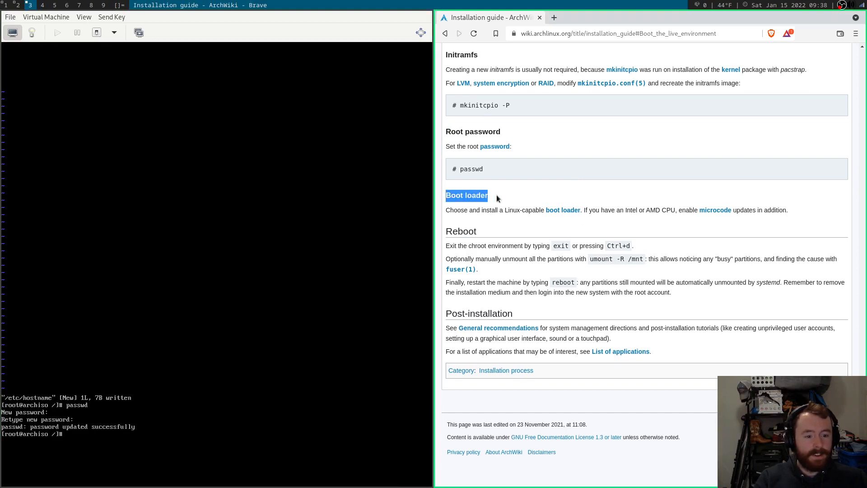
Open the boot loader article in a new tab and navigate to the GRUB article's grub-install command.
{"action": "left_click", "coordinate": [497, 197]}
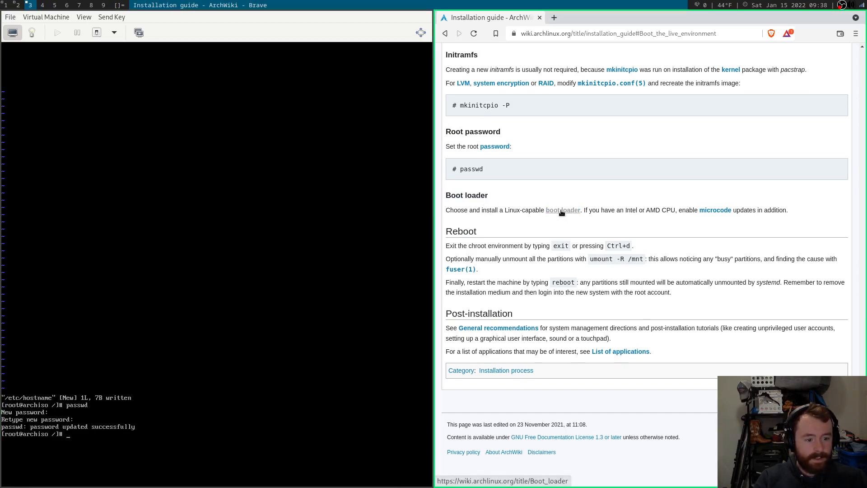
{"action": "middle_click", "coordinate": [561, 211]}
{"action": "left_click", "coordinate": [581, 17]}
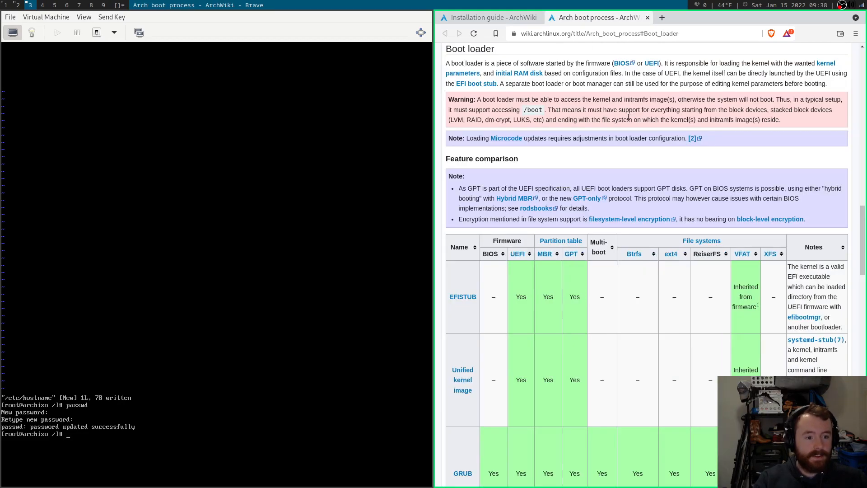
{"action": "scroll", "coordinate": [542, 181], "scroll_direction": "down", "scroll_amount": 5}
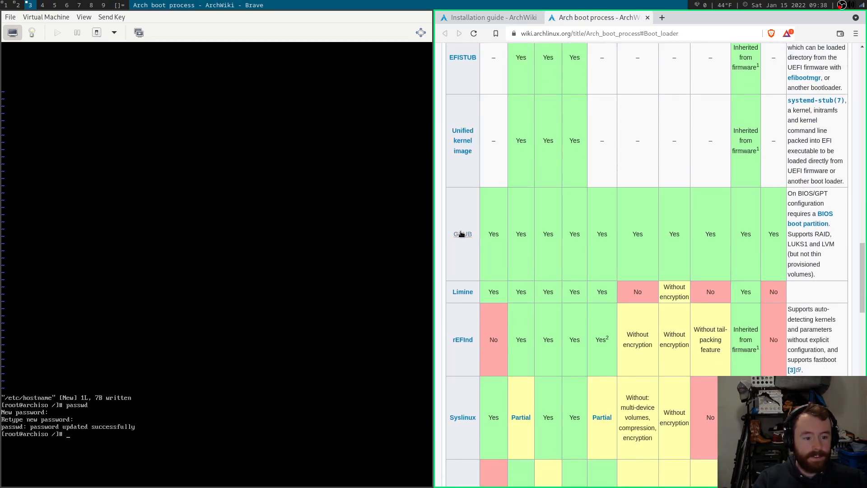
{"action": "left_click", "coordinate": [461, 234]}
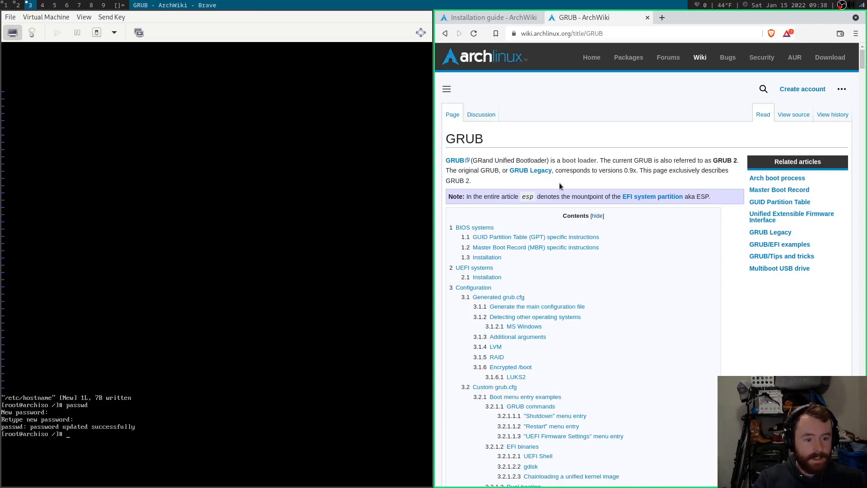
{"action": "left_click", "coordinate": [475, 287]}
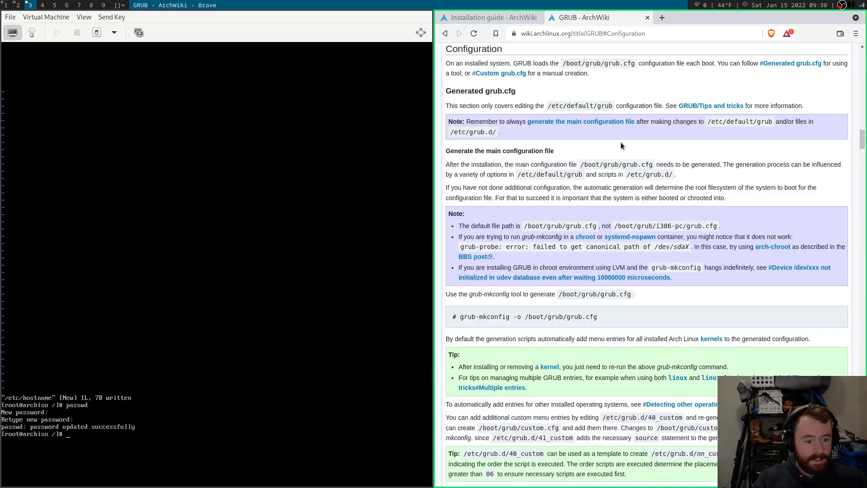
{"action": "scroll", "coordinate": [621, 142], "scroll_direction": "up", "scroll_amount": 8}
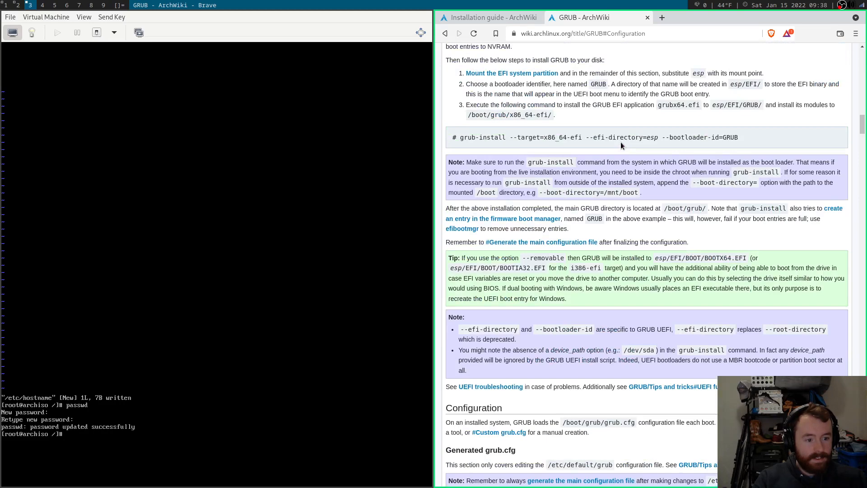
{"action": "scroll", "coordinate": [621, 142], "scroll_direction": "up", "scroll_amount": 1}
{"action": "left_click_drag", "start_coordinate": [456, 185], "coordinate": [762, 186]}
{"action": "left_click", "coordinate": [762, 186]}
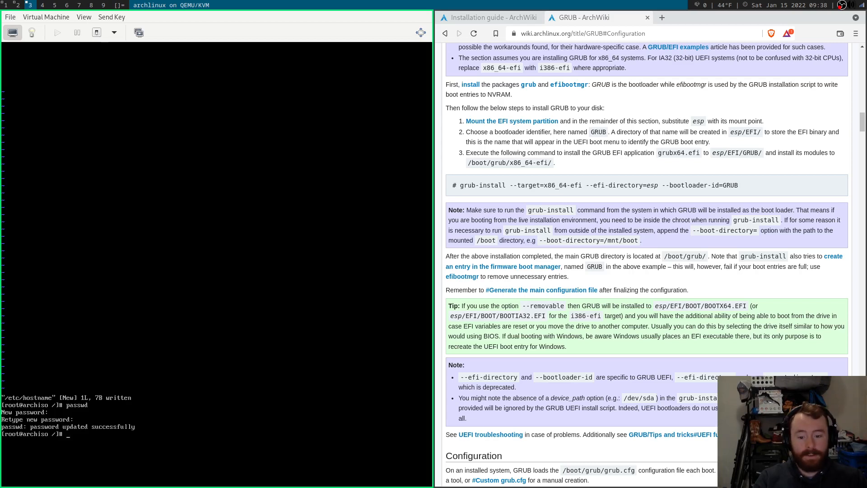
Install the grub package with pacman -S grub, accepting the install prompt.
{"action": "type", "text": "pacman -S g"}
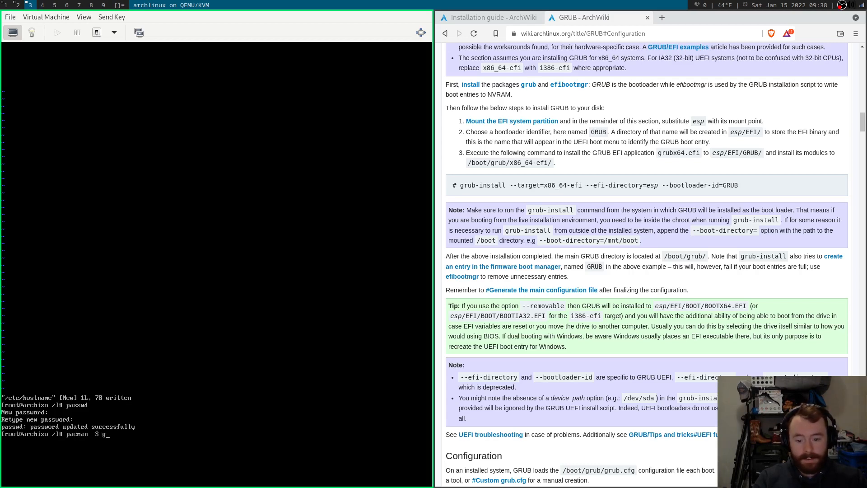
{"action": "type", "text": "rub"}
{"action": "key", "text": "Return"}
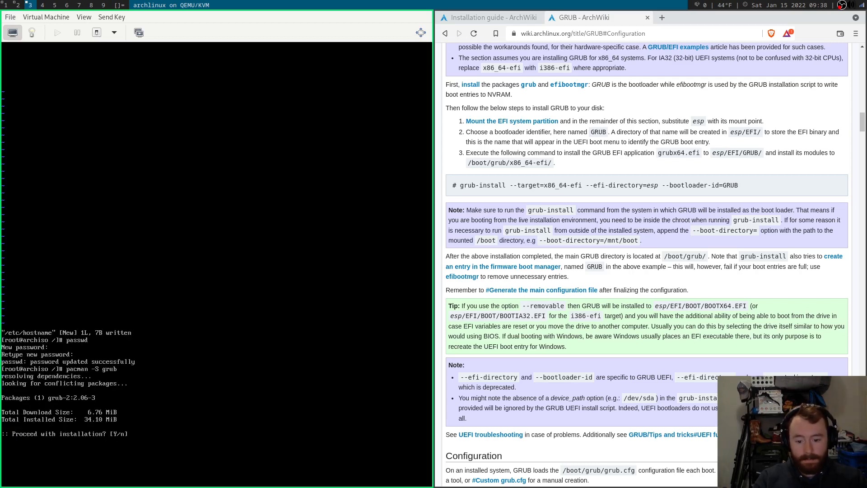
{"action": "key", "text": "Return"}
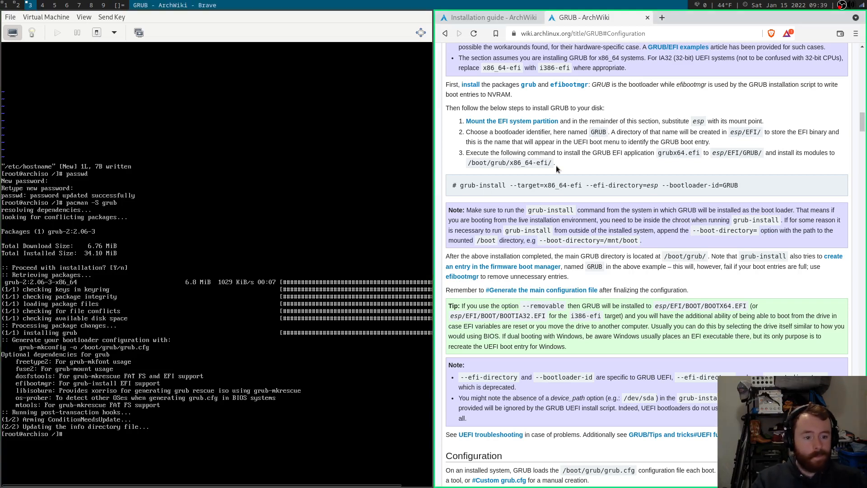
Type grub-install at the root prompt while bringing up the wiki's BIOS/MBR installation section.
{"action": "scroll", "coordinate": [556, 165], "scroll_direction": "up", "scroll_amount": 3}
{"action": "scroll", "coordinate": [557, 168], "scroll_direction": "up", "scroll_amount": 2}
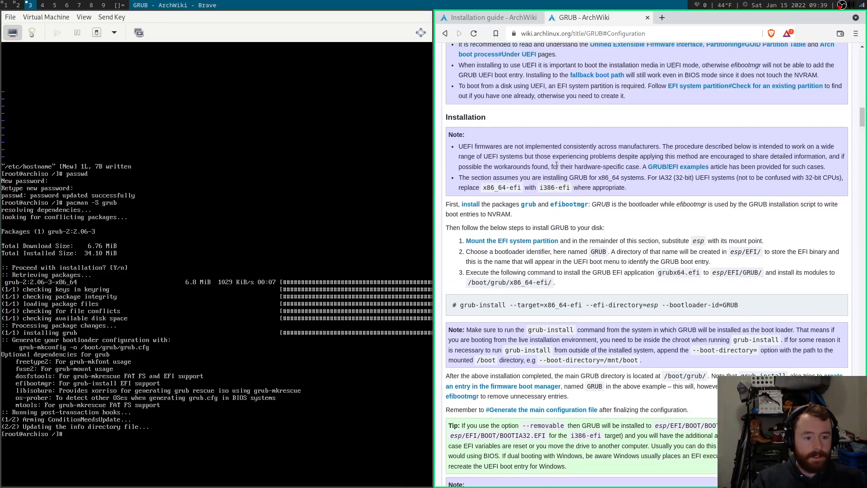
{"action": "scroll", "coordinate": [556, 165], "scroll_direction": "down", "scroll_amount": 3}
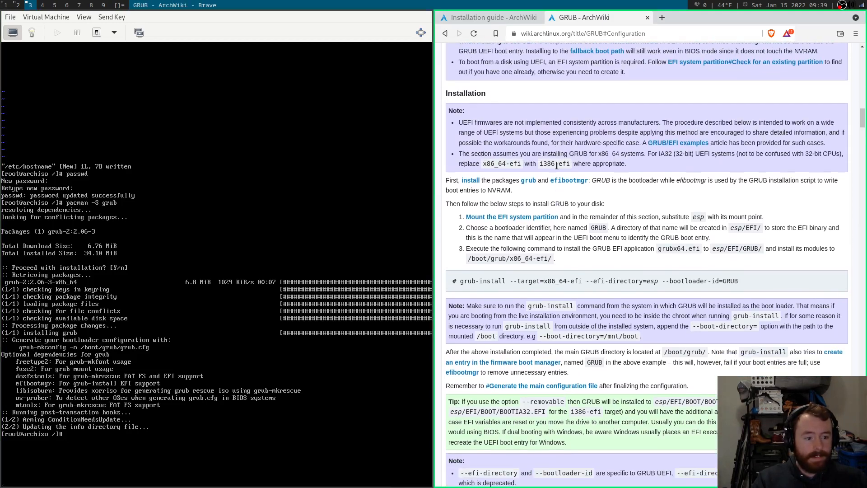
{"action": "type", "text": "grub"}
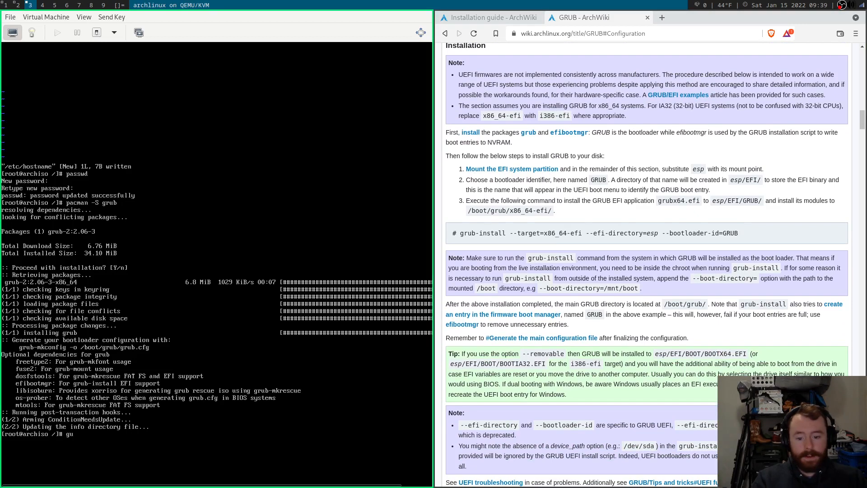
{"action": "type", "text": "-install"}
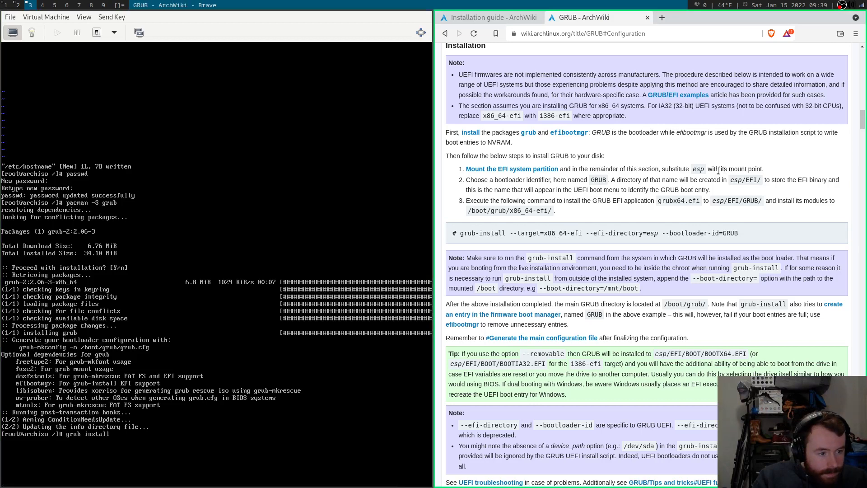
{"action": "scroll", "coordinate": [718, 169], "scroll_direction": "up", "scroll_amount": 8}
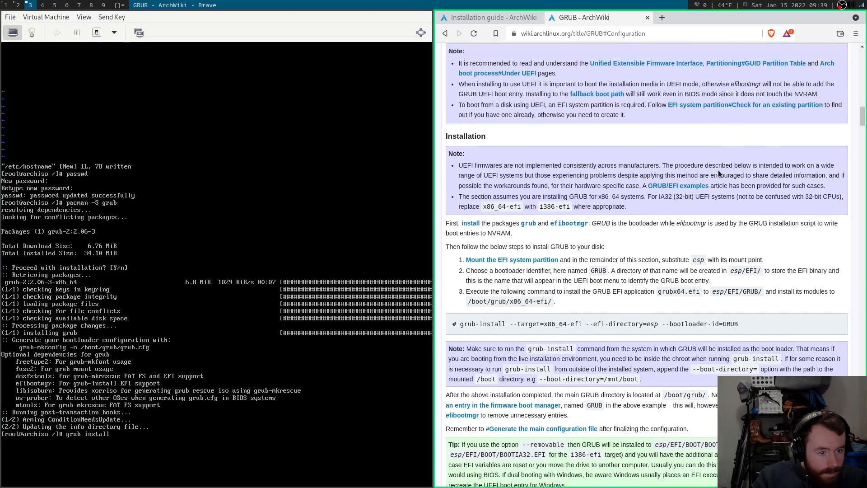
{"action": "scroll", "coordinate": [718, 170], "scroll_direction": "up", "scroll_amount": 3}
{"action": "scroll", "coordinate": [718, 170], "scroll_direction": "down", "scroll_amount": 2}
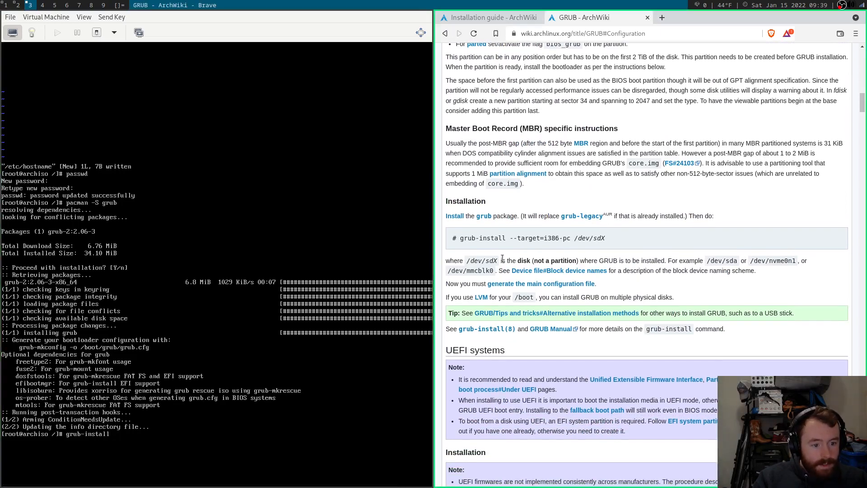
Cancel the mistyped grub-install /dev/vba with Ctrl+C and list the disks with lsblk.
{"action": "left_click_drag", "start_coordinate": [502, 259], "coordinate": [555, 261]}
{"action": "left_click", "coordinate": [555, 260]}
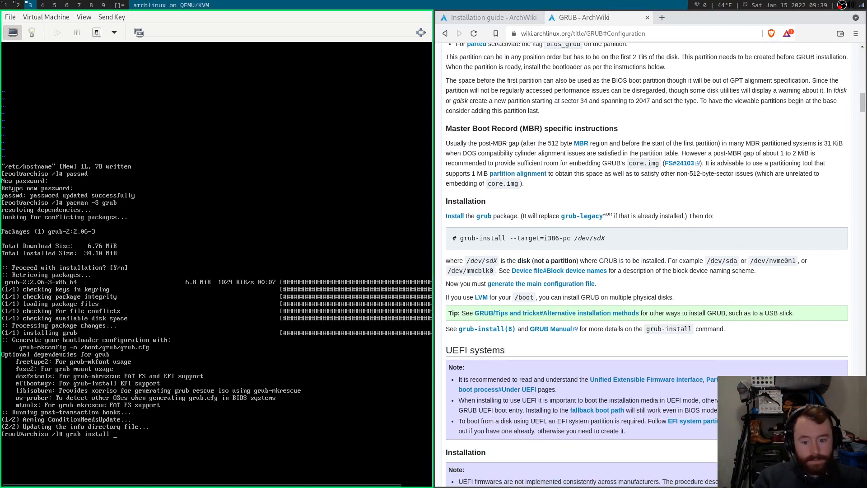
{"action": "type", "text": "/dev"}
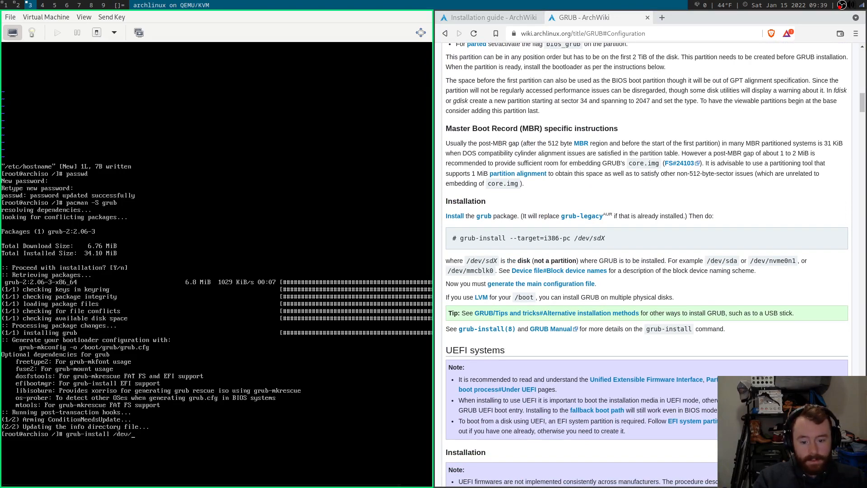
{"action": "type", "text": "/vba"}
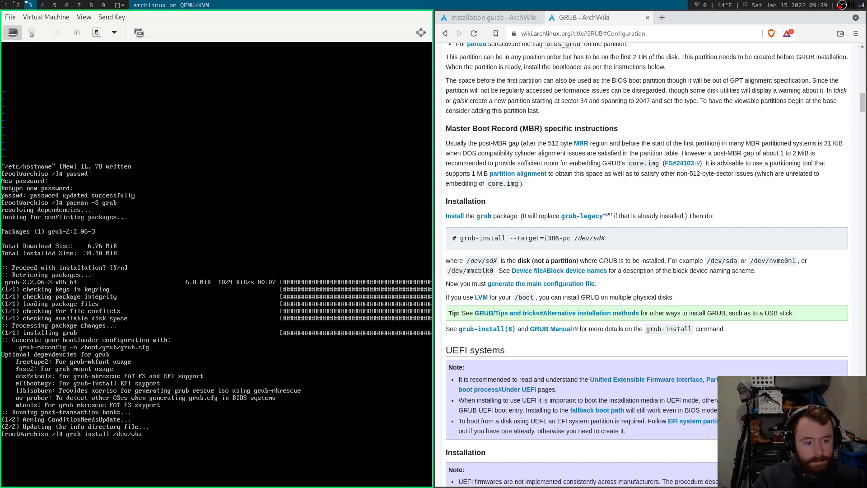
{"action": "key", "text": "ctrl+c"}
{"action": "type", "text": "lsblk"}
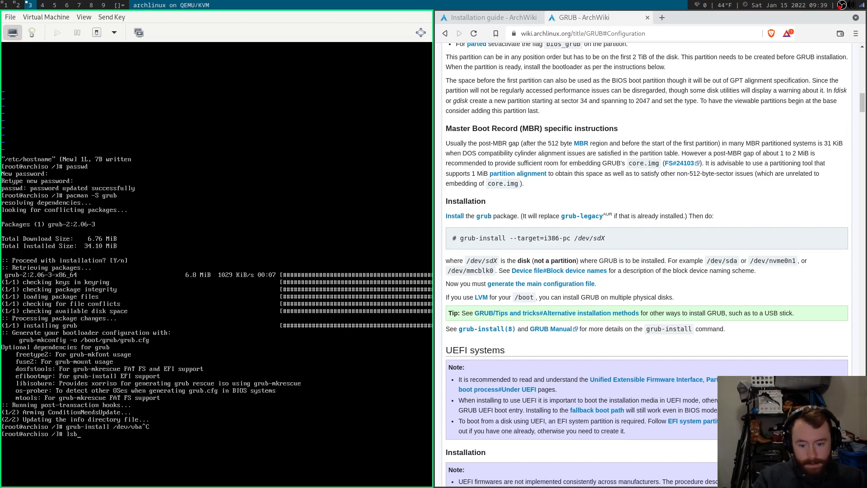
{"action": "key", "text": "Return"}
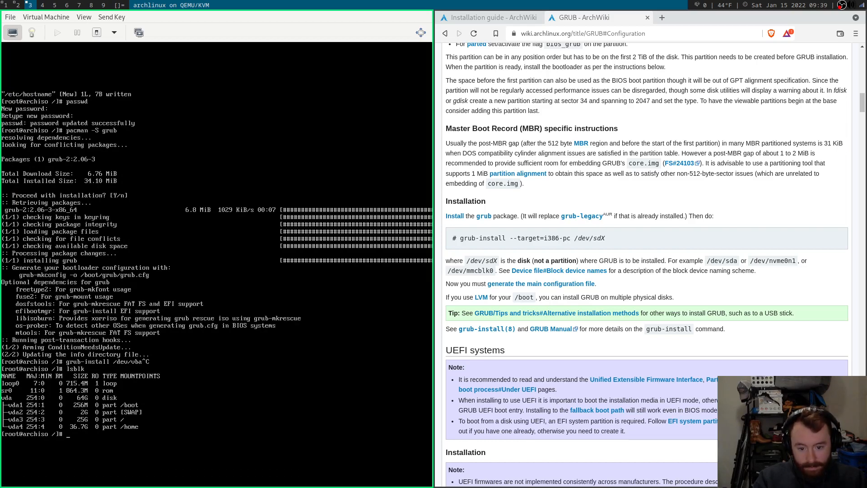
Type grub-install /dev/vda, checking the wiki's --target=i386-pc option.
{"action": "type", "text": "grub-"}
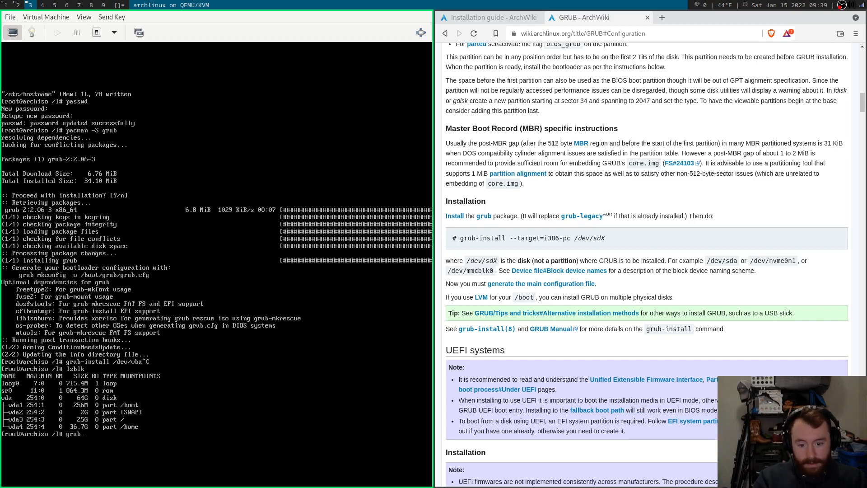
{"action": "type", "text": "install /dev/vda"}
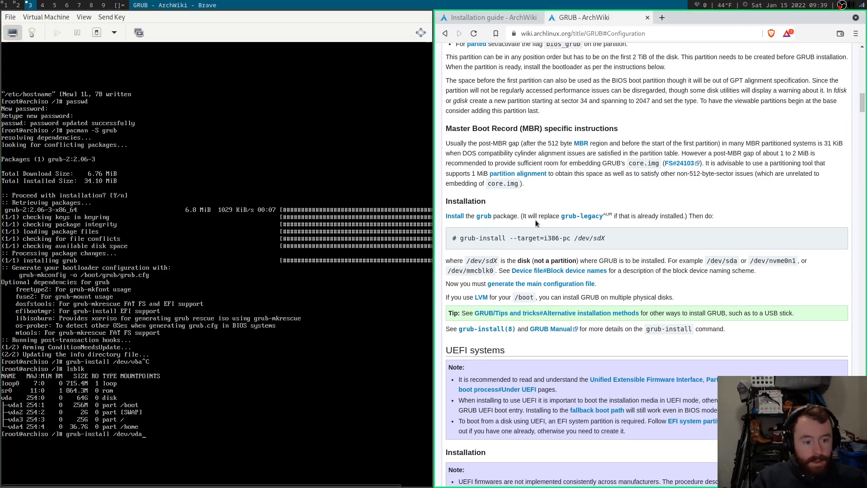
{"action": "left_click_drag", "start_coordinate": [509, 238], "coordinate": [568, 238]}
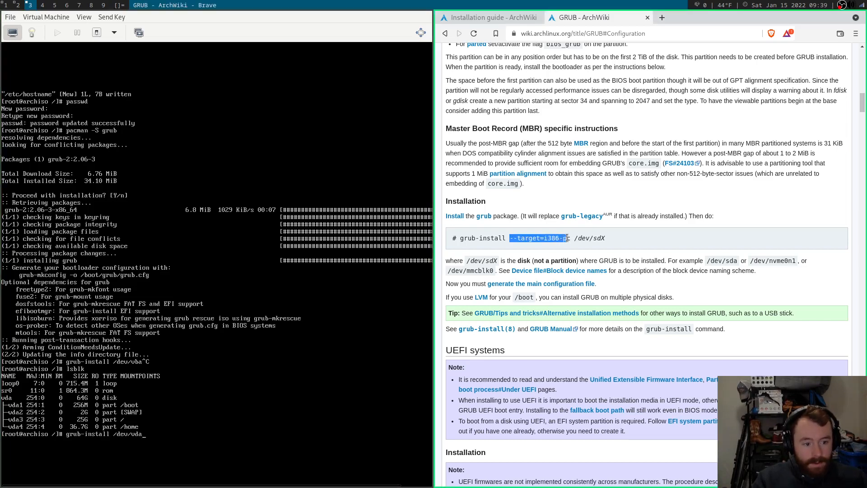
{"action": "left_click", "coordinate": [568, 238]}
{"action": "scroll", "coordinate": [571, 226], "scroll_direction": "down", "scroll_amount": 2}
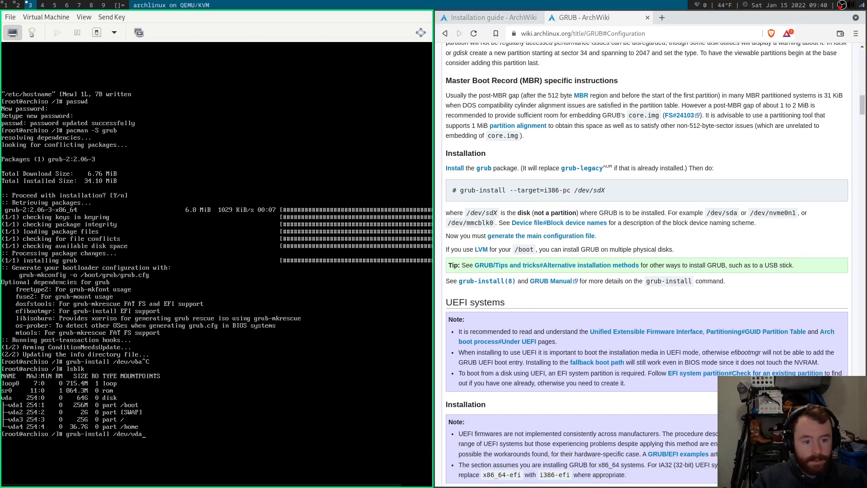
Run grub-install /dev/vda to install GRUB for i386-pc with no errors reported.
{"action": "key", "text": "Return"}
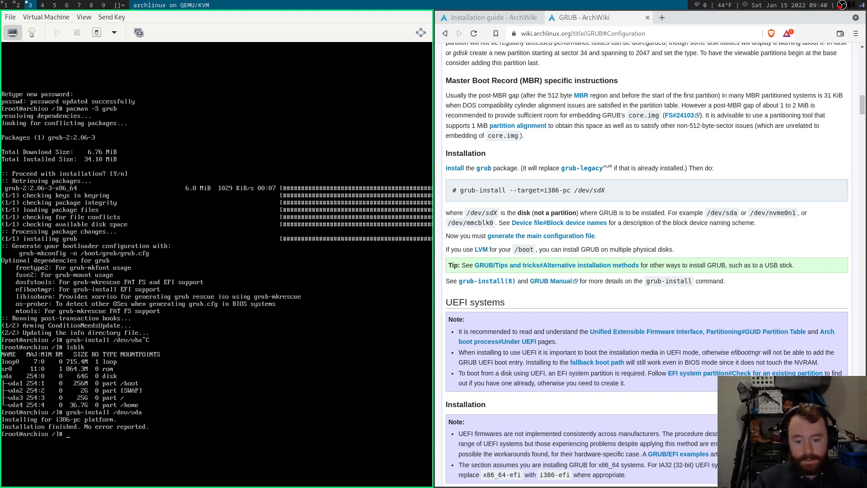
{"action": "scroll", "coordinate": [640, 167], "scroll_direction": "down", "scroll_amount": 2}
{"action": "scroll", "coordinate": [641, 168], "scroll_direction": "down", "scroll_amount": 2}
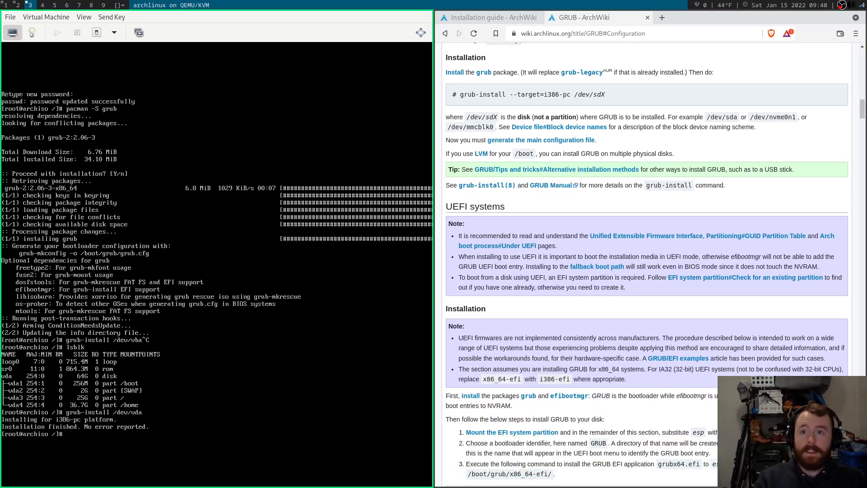
Check exit codes: echo $? gives 0 after grub-install, and 2 after running ls notafile.
{"action": "type", "text": "echo $?"}
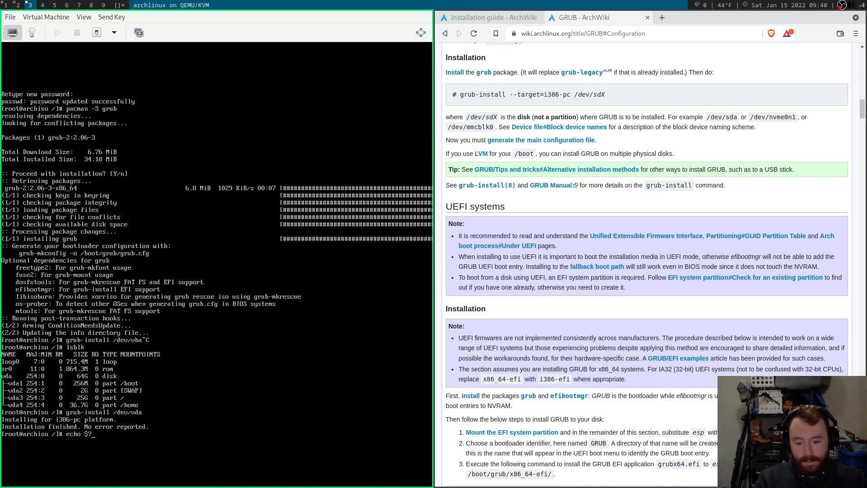
{"action": "key", "text": "Return"}
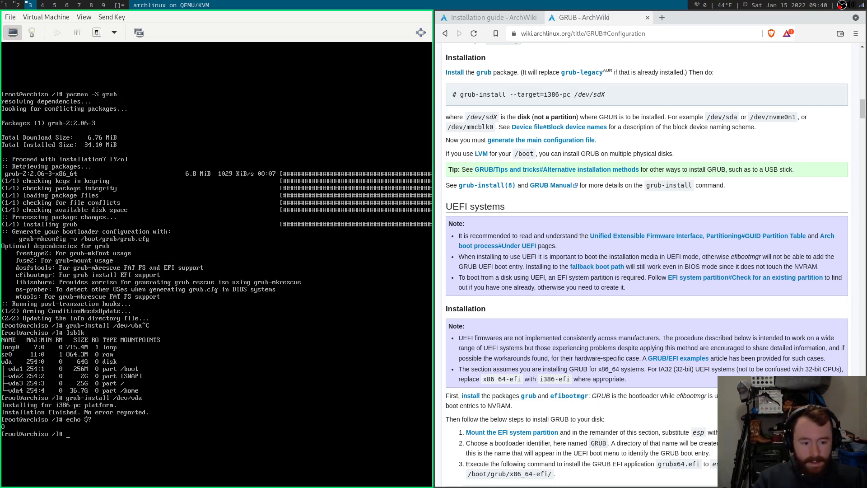
{"action": "type", "text": "ls notafile"}
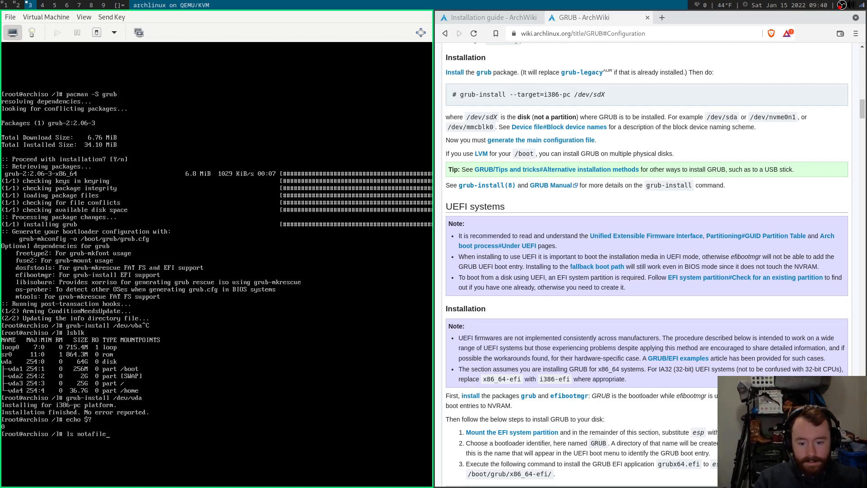
{"action": "key", "text": "Return"}
{"action": "type", "text": "echo $?"}
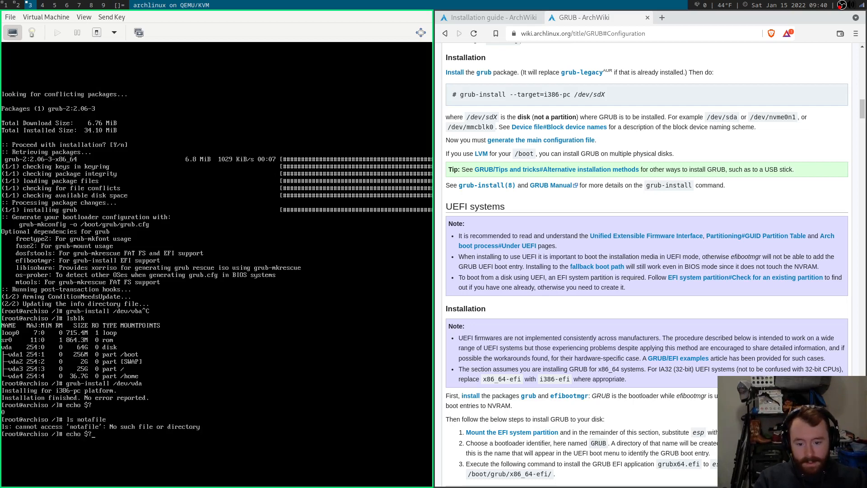
{"action": "key", "text": "Return"}
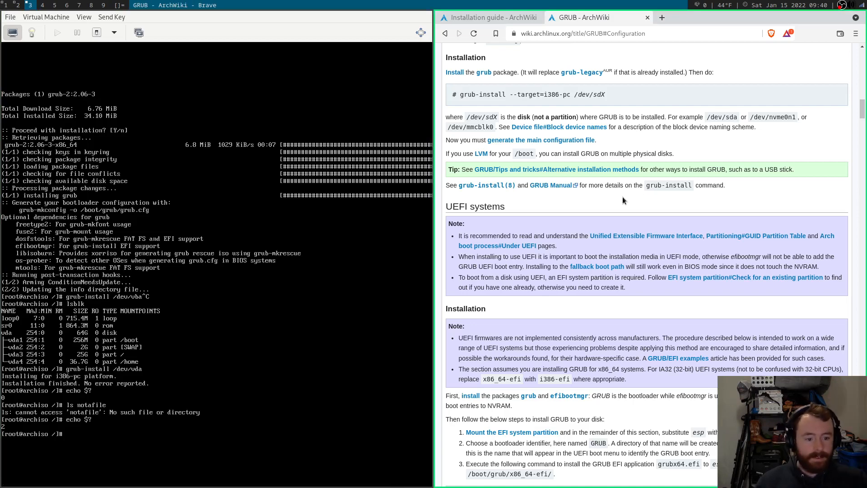
Generate /boot/grub/grub.cfg with grub-mkconfig, finding the kernel, initramfs and fallback initramfs images.
{"action": "scroll", "coordinate": [617, 196], "scroll_direction": "down", "scroll_amount": 15}
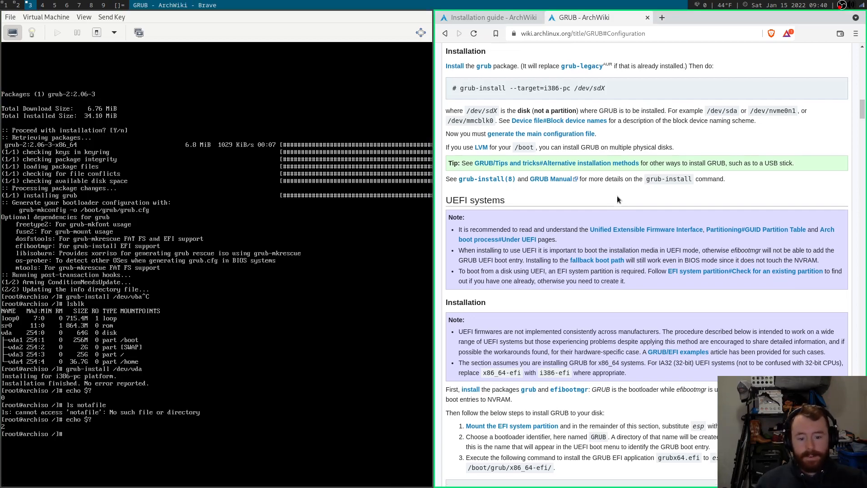
{"action": "scroll", "coordinate": [619, 196], "scroll_direction": "down", "scroll_amount": 6}
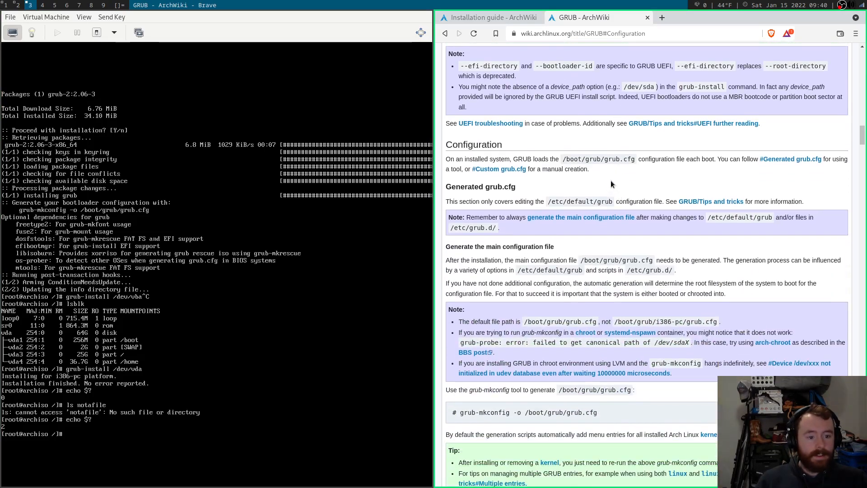
{"action": "scroll", "coordinate": [611, 188], "scroll_direction": "down", "scroll_amount": 4}
{"action": "scroll", "coordinate": [611, 180], "scroll_direction": "down", "scroll_amount": 3}
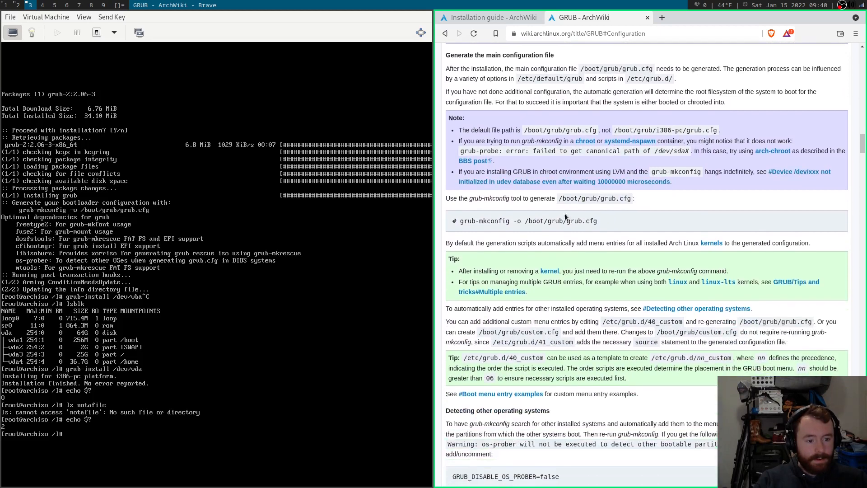
{"action": "type", "text": "rub-"}
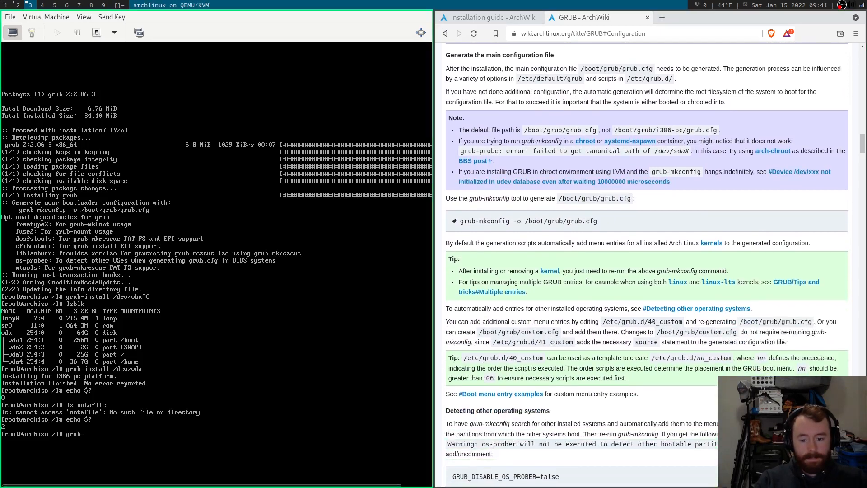
{"action": "type", "text": "mkconfig "}
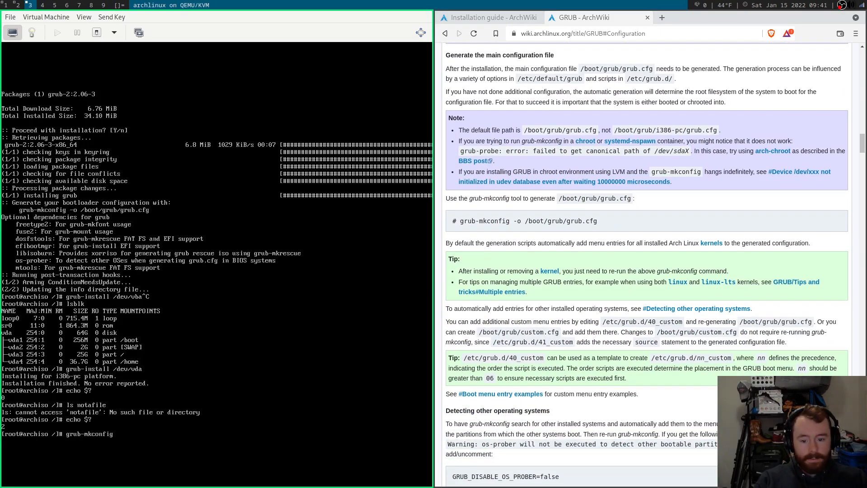
{"action": "type", "text": "-o /boot"}
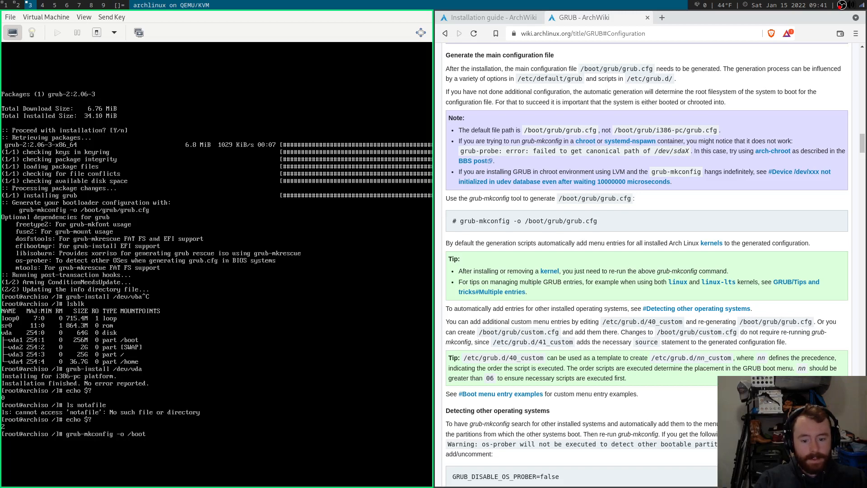
{"action": "type", "text": "/grub/grub.cfg"}
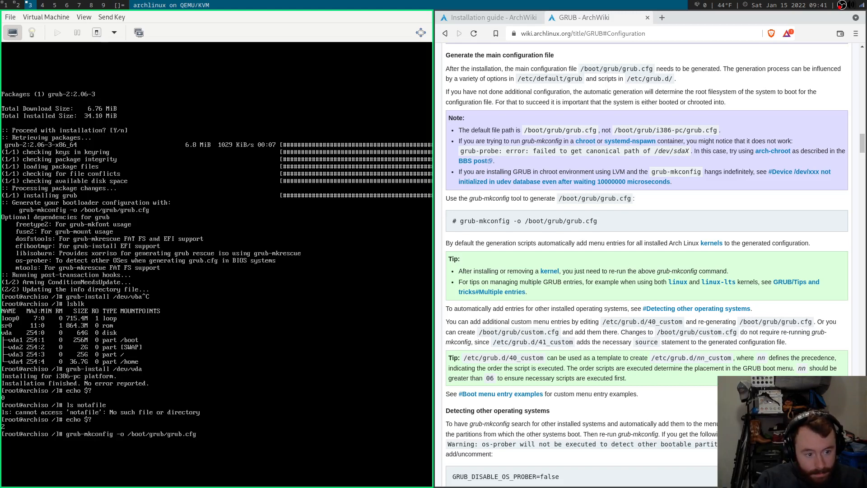
{"action": "key", "text": "Return"}
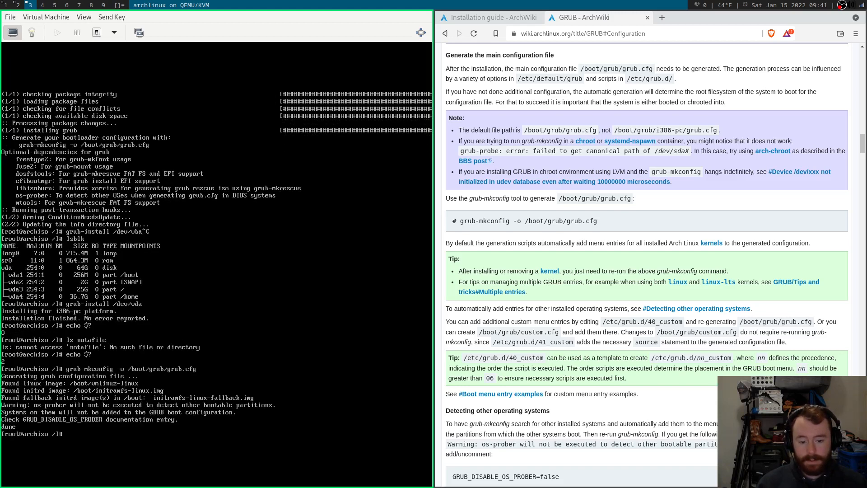
Open the generated /boot/grub/grub.cfg in Vim.
{"action": "type", "text": "vim /boot/gr"}
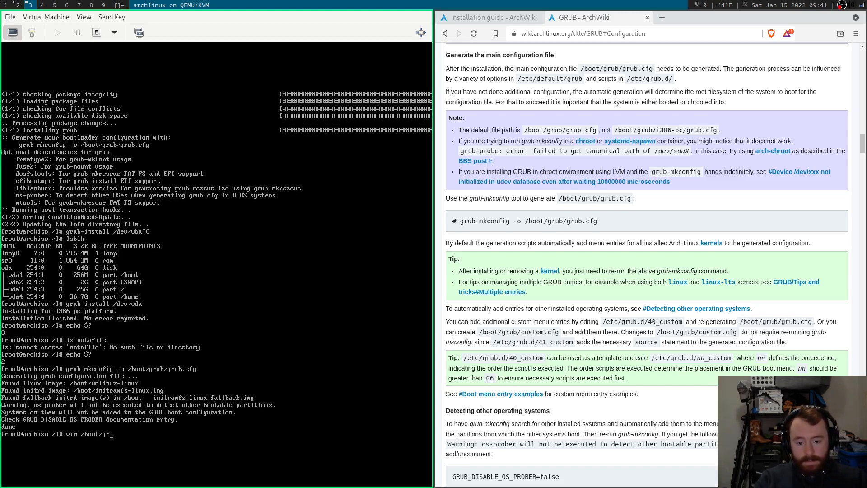
{"action": "key", "text": "Tab"}
{"action": "type", "text": "grub.cfg"}
{"action": "key", "text": "Return"}
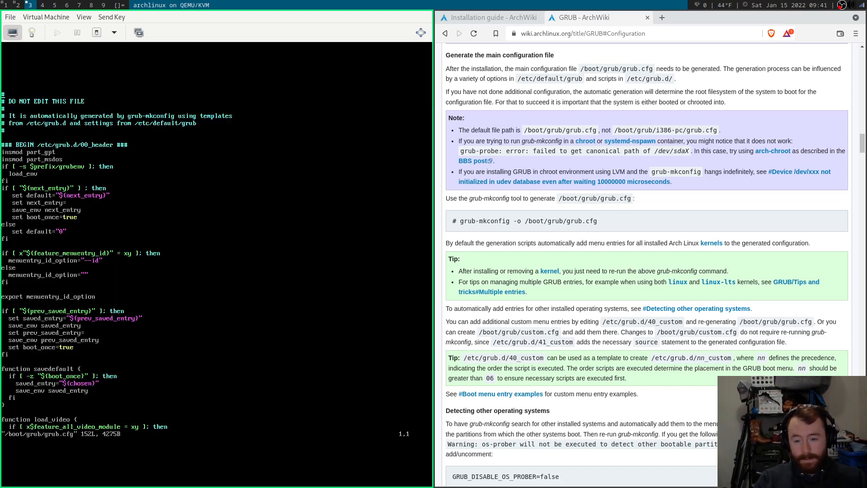
Read down grub.cfg through the menu entries to the custom blocks, then quit Vim with :q.
{"action": "key", "text": "shift+l"}
{"action": "key", "text": "j"}
{"action": "key", "text": "j"}
{"action": "key", "text": "j"}
{"action": "key", "text": "j"}
{"action": "key", "text": "j"}
{"action": "key", "text": "j"}
{"action": "key", "text": "j"}
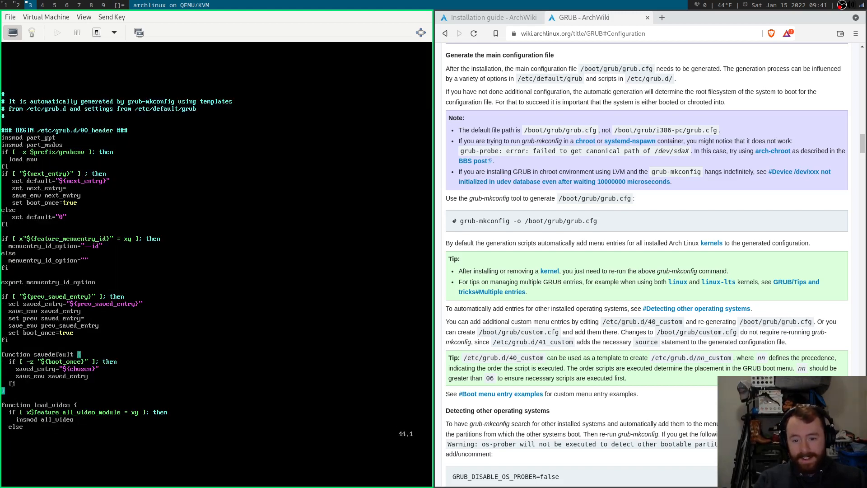
{"action": "key", "text": "j"}
{"action": "key", "text": "j"}
{"action": "key", "text": "j"}
{"action": "key", "text": "j"}
{"action": "key", "text": "j"}
{"action": "key", "text": "j"}
{"action": "key", "text": "j"}
{"action": "key", "text": "j"}
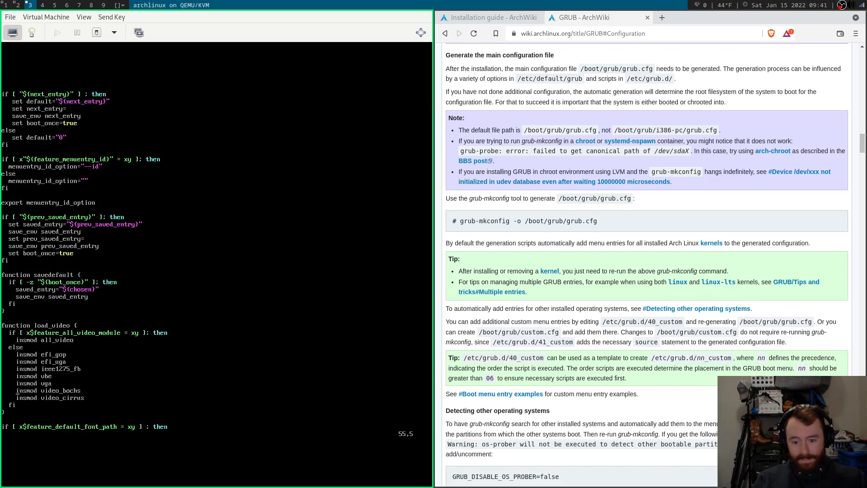
{"action": "key", "text": "j"}
{"action": "key", "text": "j"}
{"action": "key", "text": "j"}
{"action": "key", "text": "j"}
{"action": "key", "text": "j"}
{"action": "key", "text": "j"}
{"action": "key", "text": "j"}
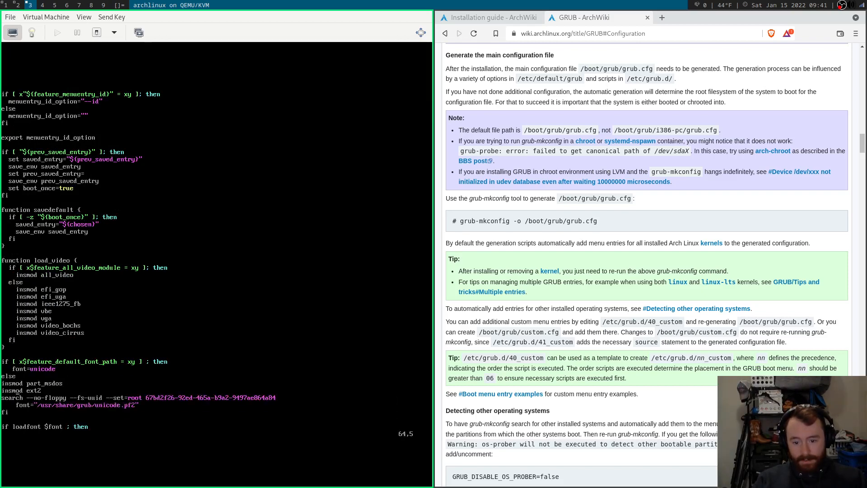
{"action": "key", "text": "j"}
{"action": "key", "text": "j"}
{"action": "key", "text": "j"}
{"action": "key", "text": "j"}
{"action": "key", "text": "j"}
{"action": "key", "text": "j"}
{"action": "key", "text": "j"}
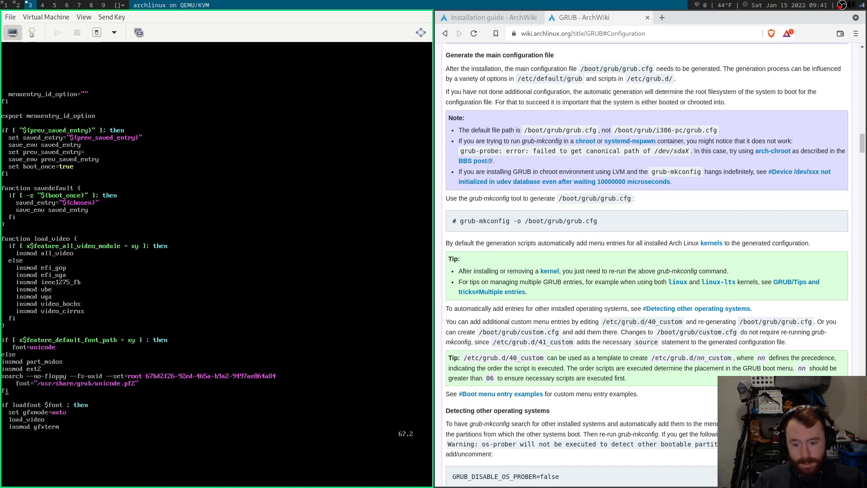
{"action": "key", "text": "j"}
{"action": "key", "text": "j"}
{"action": "key", "text": "j"}
{"action": "key", "text": "j"}
{"action": "key", "text": "j"}
{"action": "key", "text": "j"}
{"action": "key", "text": "j"}
{"action": "key", "text": "j"}
{"action": "key", "text": "j"}
{"action": "key", "text": "j"}
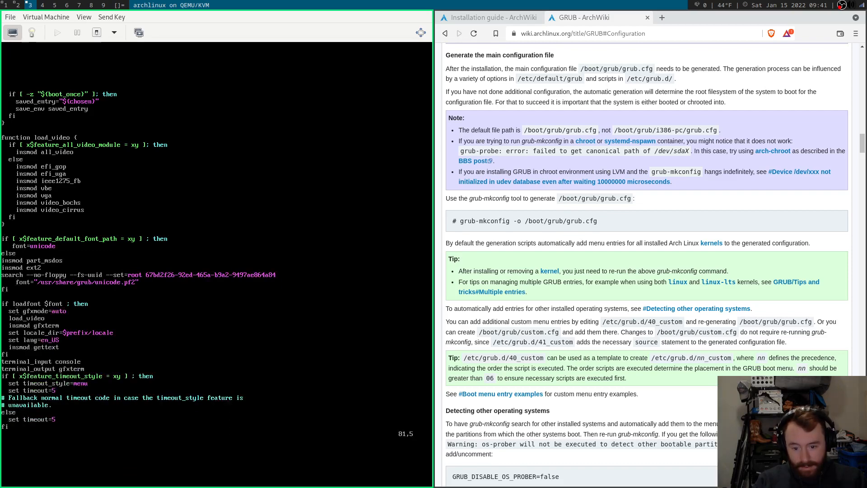
{"action": "key", "text": "j"}
{"action": "key", "text": "j"}
{"action": "key", "text": "j"}
{"action": "key", "text": "j"}
{"action": "key", "text": "j"}
{"action": "key", "text": "j"}
{"action": "key", "text": "j"}
{"action": "key", "text": "j"}
{"action": "key", "text": "j"}
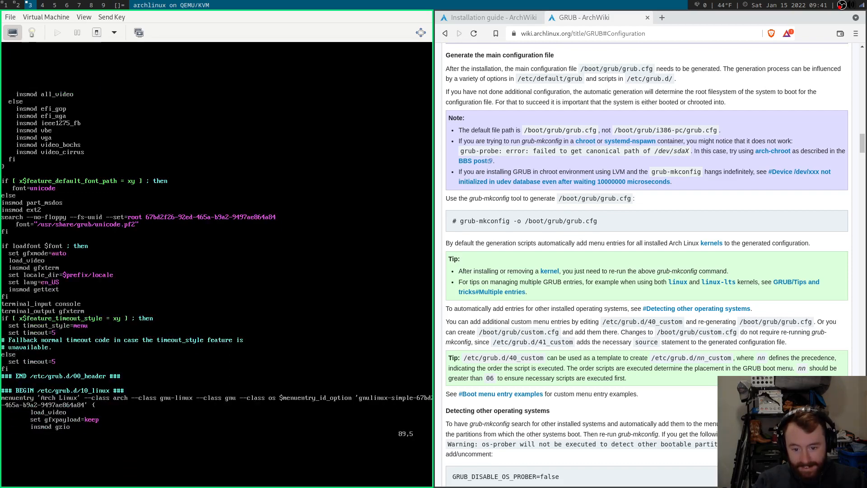
{"action": "key", "text": "j"}
{"action": "key", "text": "j"}
{"action": "key", "text": "j"}
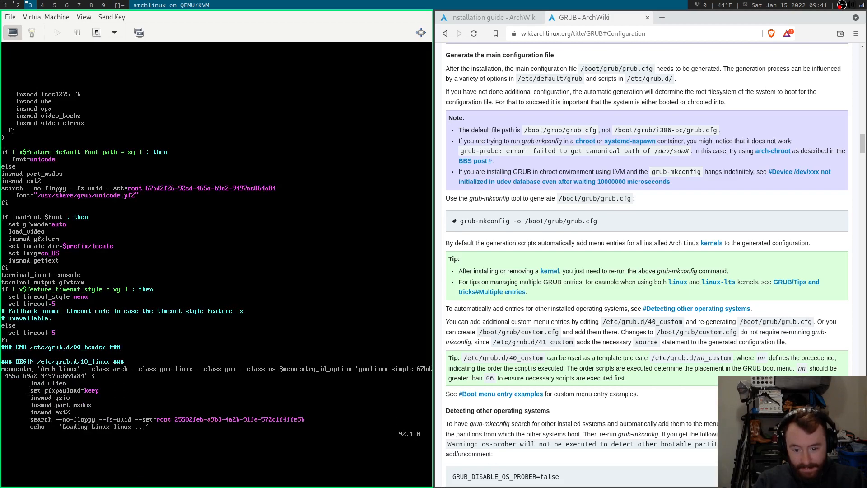
{"action": "key", "text": "j"}
{"action": "key", "text": "j"}
{"action": "key", "text": "j"}
{"action": "key", "text": "j"}
{"action": "key", "text": "j"}
{"action": "key", "text": "j"}
{"action": "key", "text": "j"}
{"action": "key", "text": "j"}
{"action": "key", "text": "j"}
{"action": "key", "text": "j"}
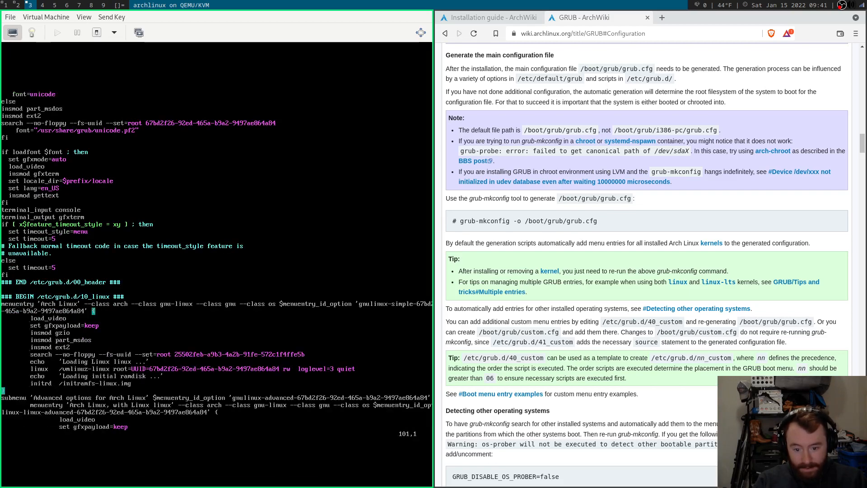
{"action": "key", "text": "j"}
{"action": "key", "text": "j"}
{"action": "key", "text": "j"}
{"action": "key", "text": "j"}
{"action": "key", "text": "j"}
{"action": "key", "text": "j"}
{"action": "key", "text": "j"}
{"action": "key", "text": "j"}
{"action": "key", "text": "j"}
{"action": "key", "text": "j"}
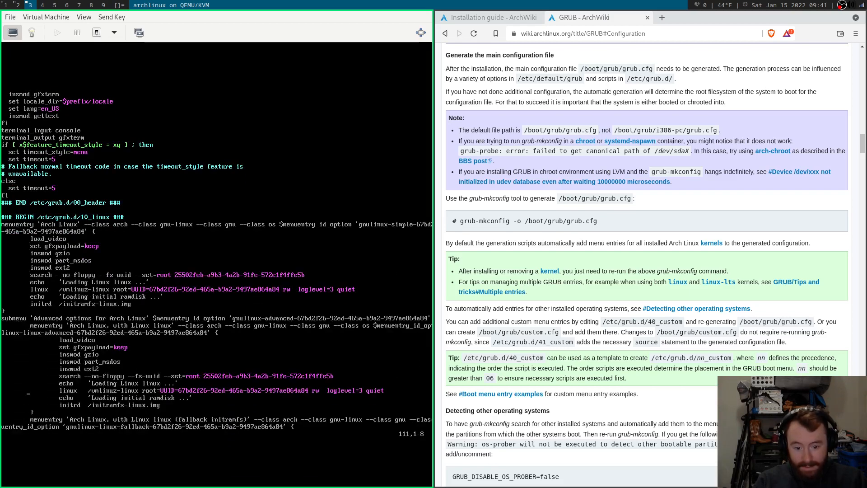
{"action": "key", "text": "j"}
{"action": "key", "text": "j"}
{"action": "key", "text": "j"}
{"action": "key", "text": "j"}
{"action": "key", "text": "j"}
{"action": "key", "text": "j"}
{"action": "key", "text": "j"}
{"action": "key", "text": "j"}
{"action": "key", "text": "j"}
{"action": "key", "text": "j"}
{"action": "key", "text": "j"}
{"action": "key", "text": "j"}
{"action": "key", "text": "j"}
{"action": "key", "text": "j"}
{"action": "key", "text": "j"}
{"action": "key", "text": "j"}
{"action": "key", "text": "j"}
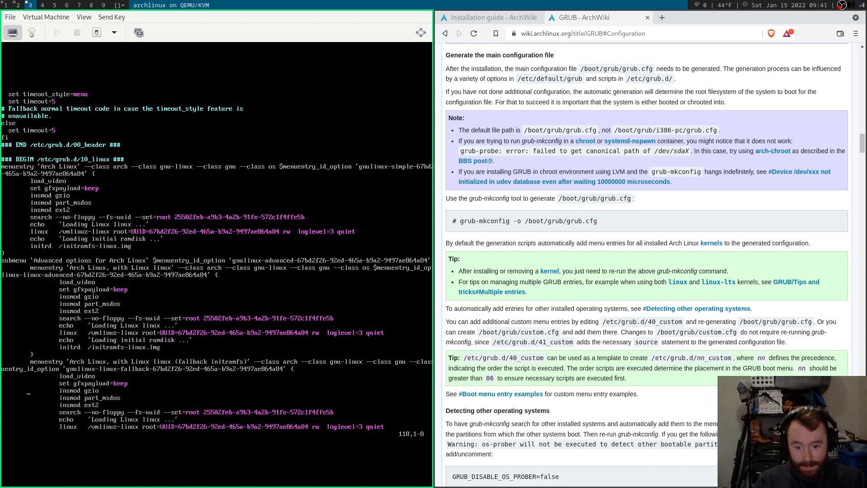
{"action": "key", "text": "j"}
{"action": "key", "text": "j"}
{"action": "key", "text": "j"}
{"action": "key", "text": "j"}
{"action": "key", "text": "j"}
{"action": "key", "text": "j"}
{"action": "key", "text": "j"}
{"action": "key", "text": "j"}
{"action": "key", "text": "j"}
{"action": "key", "text": "j"}
{"action": "key", "text": "j"}
{"action": "key", "text": "j"}
{"action": "key", "text": "j"}
{"action": "key", "text": "j"}
{"action": "key", "text": "j"}
{"action": "key", "text": "j"}
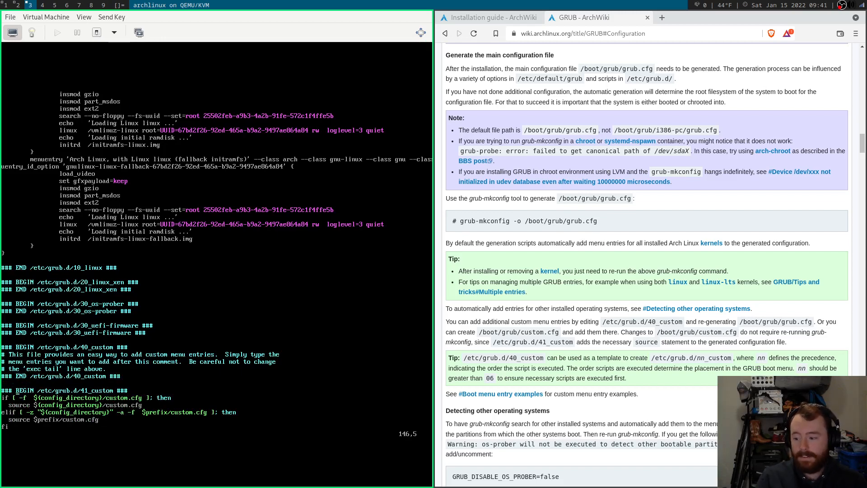
{"action": "type", "text": ":q"}
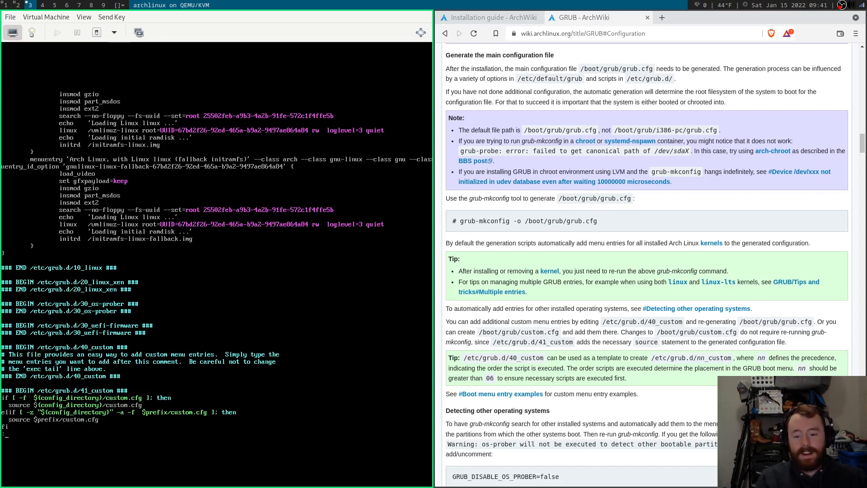
{"action": "key", "text": "Return"}
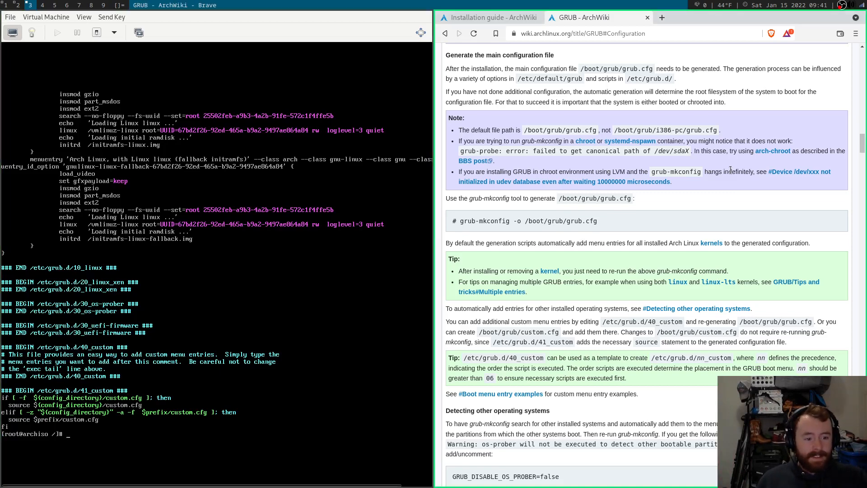
Return to the Installation guide tab in Brave at its Reboot and Post-installation sections.
{"action": "scroll", "coordinate": [730, 170], "scroll_direction": "down", "scroll_amount": 3}
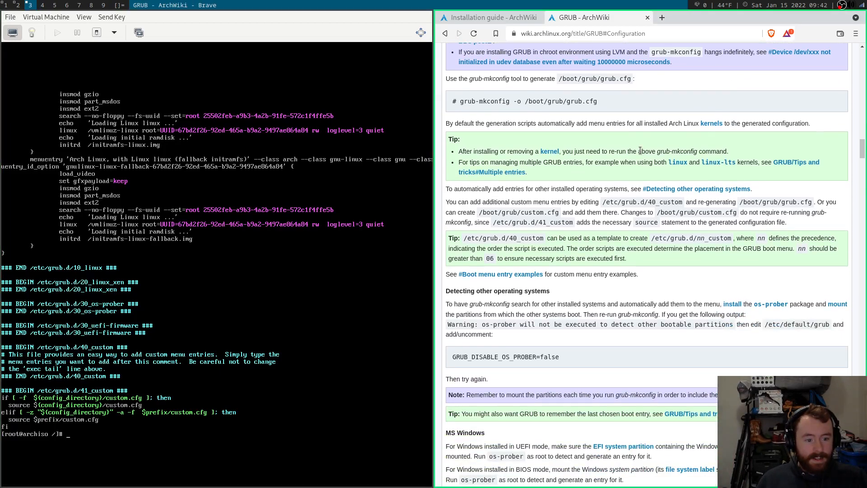
{"action": "scroll", "coordinate": [616, 137], "scroll_direction": "down", "scroll_amount": 1}
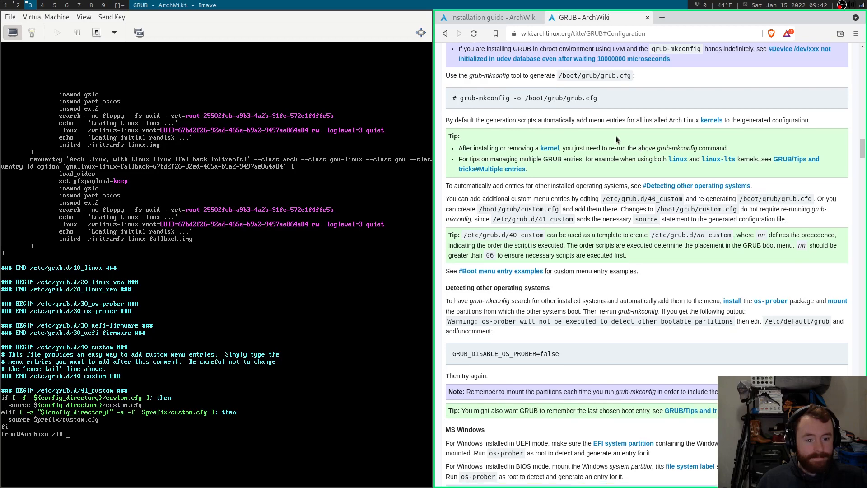
{"action": "scroll", "coordinate": [616, 137], "scroll_direction": "down", "scroll_amount": 5}
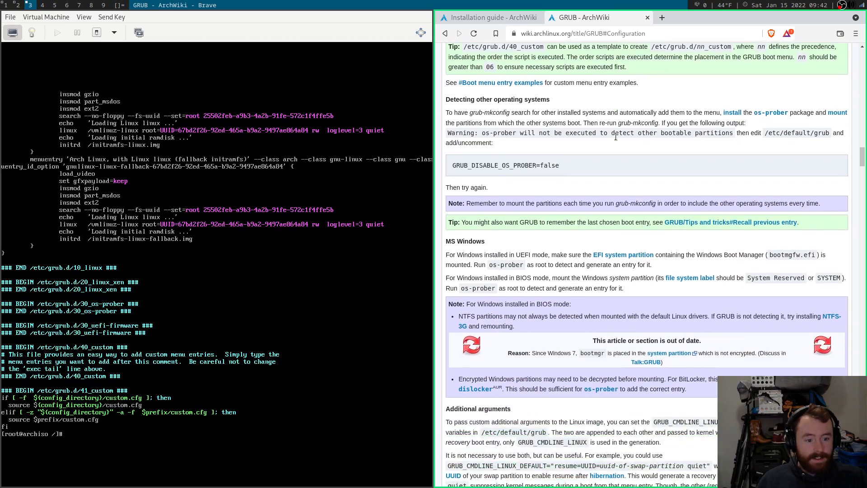
{"action": "scroll", "coordinate": [616, 136], "scroll_direction": "down", "scroll_amount": 2}
{"action": "left_click", "coordinate": [476, 16]}
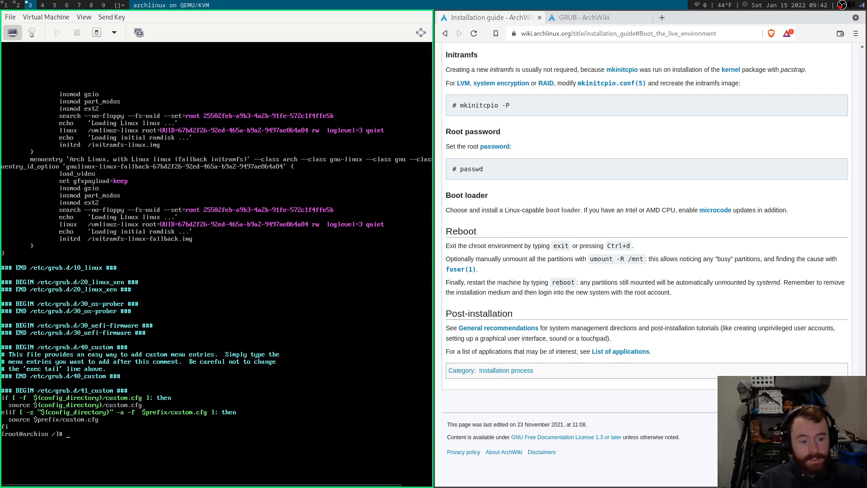
Leave the chroot with Ctrl+D and recursively unmount /mnt with umount -R.
{"action": "key", "text": "ctrl+d"}
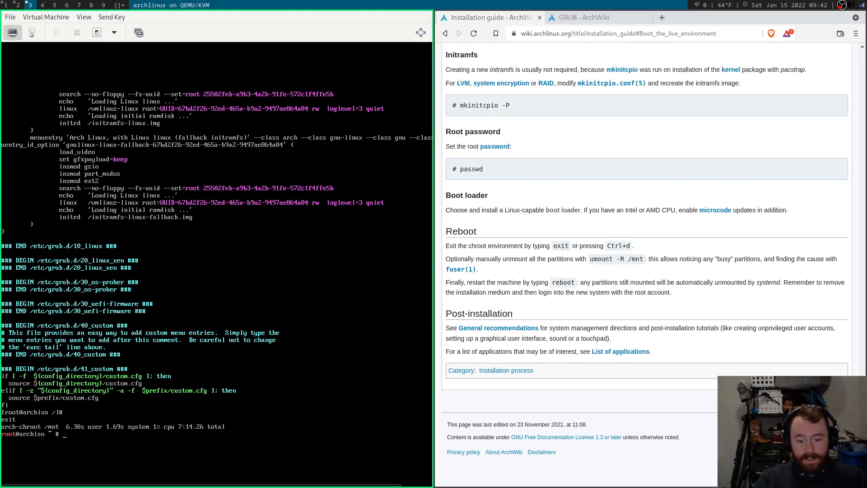
{"action": "type", "text": "umoun"}
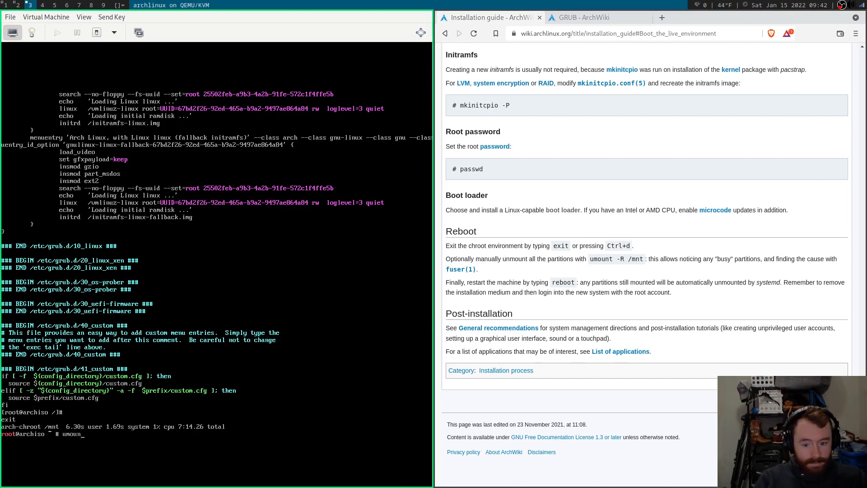
{"action": "type", "text": "t -R /mnt"}
{"action": "key", "text": "Return"}
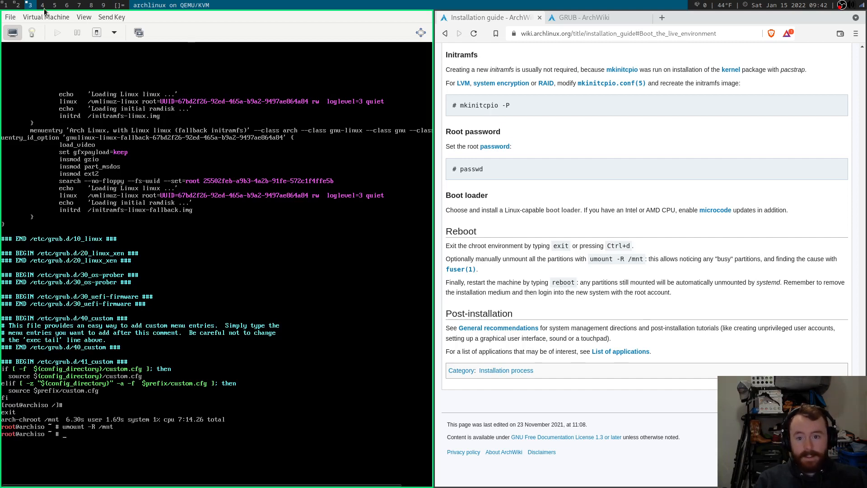
Reboot the virtual machine from the Virtual Machine > Shut Down menu.
{"action": "left_click", "coordinate": [10, 17]}
{"action": "mouse_move", "coordinate": [39, 19]}
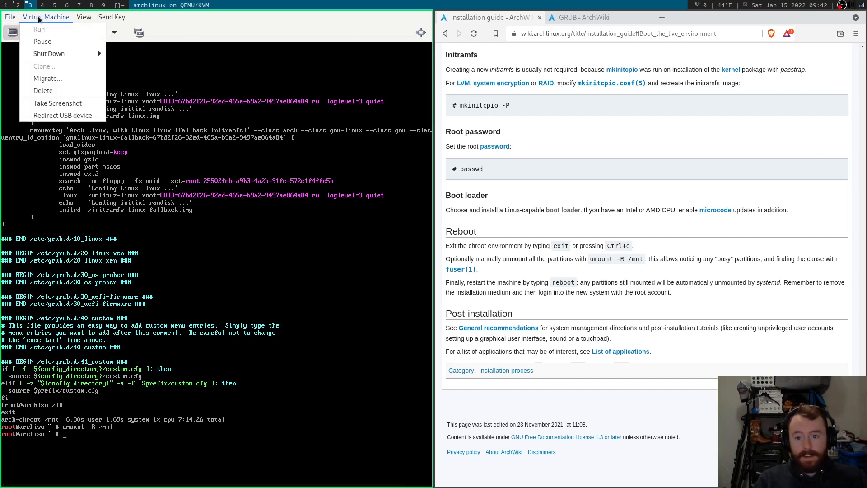
{"action": "mouse_move", "coordinate": [53, 49]}
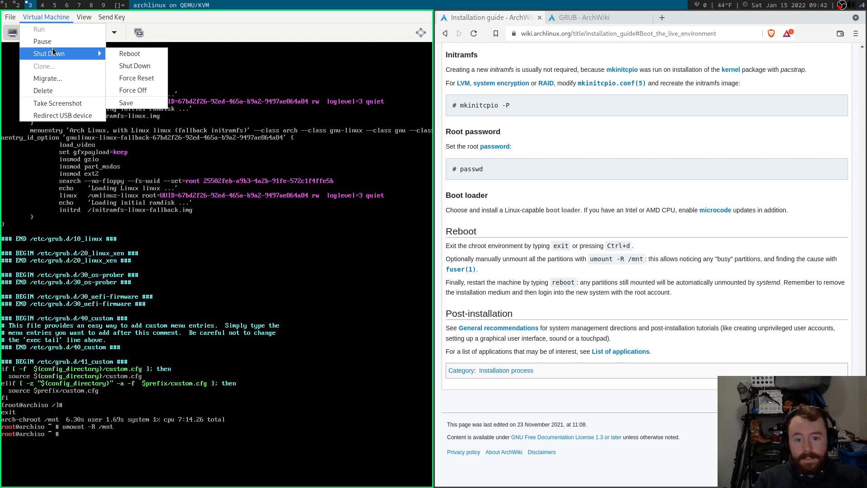
{"action": "left_click", "coordinate": [120, 57]}
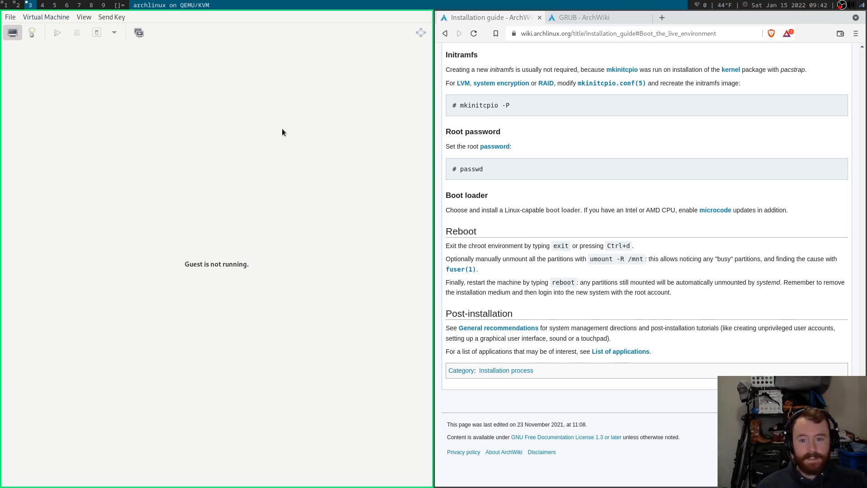
Run the VM, boot the Arch Linux GRUB entry, and log in as root on archvm.
{"action": "left_click", "coordinate": [42, 18]}
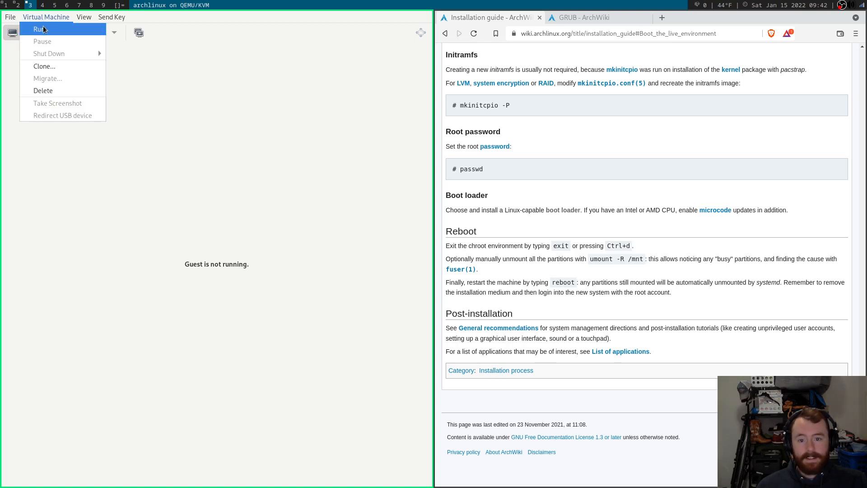
{"action": "left_click", "coordinate": [40, 29]}
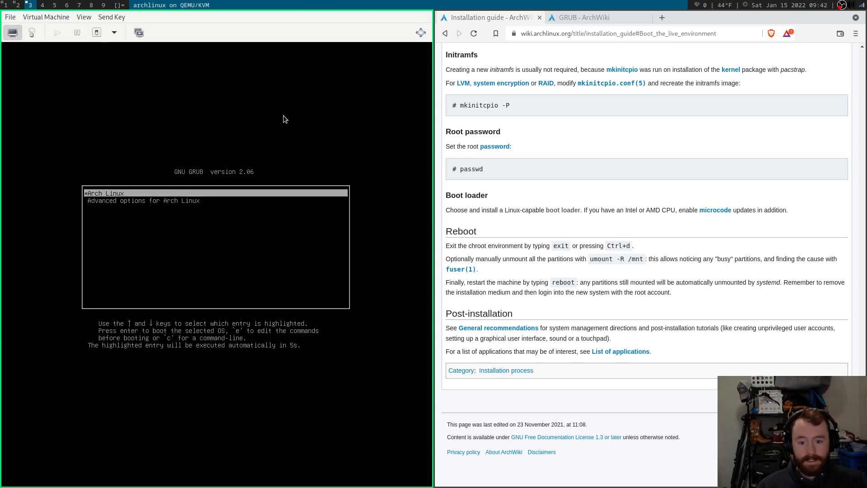
{"action": "key", "text": "Return"}
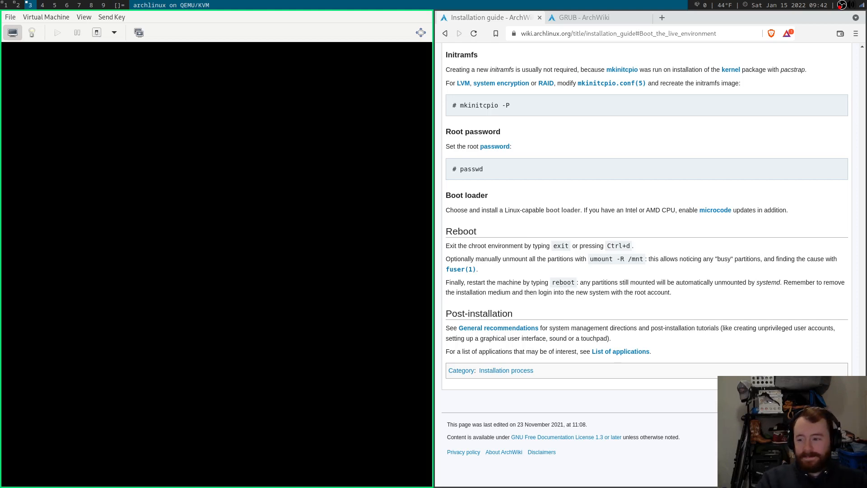
{"action": "type", "text": "root"}
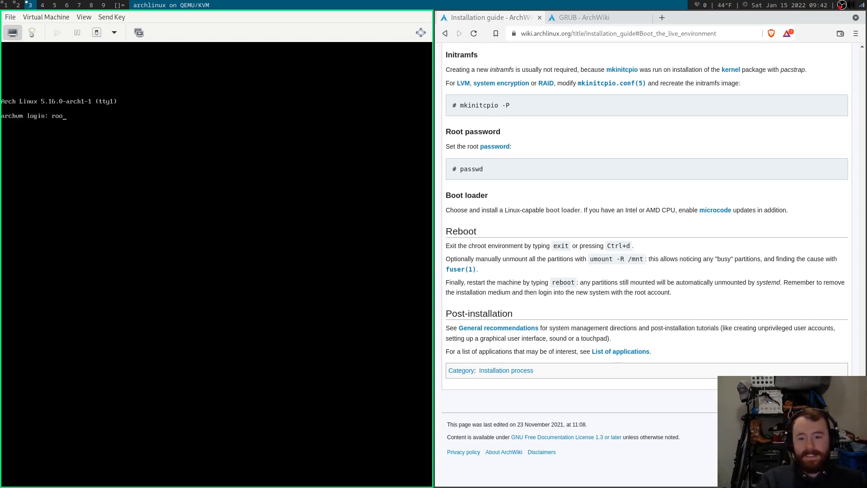
{"action": "key", "text": "Return"}
{"action": "key", "text": "Return"}
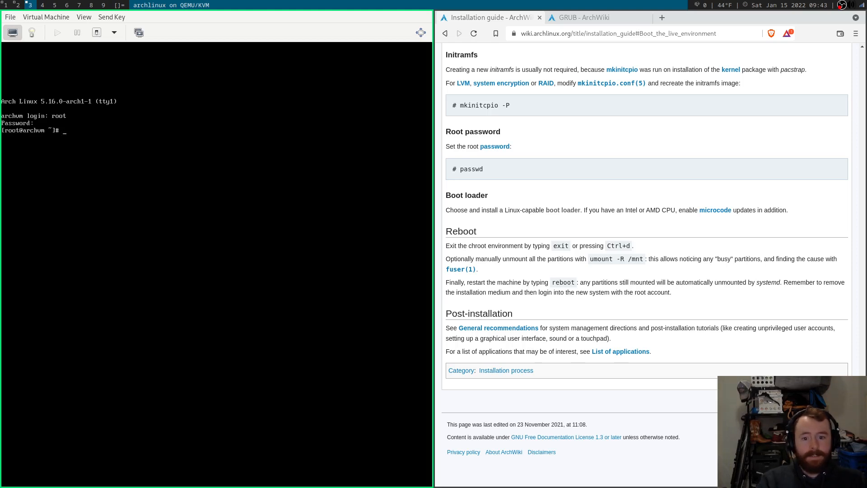
Check for man, then try installing it with pacman -S man, accepting the defaults.
{"action": "type", "text": "man"}
{"action": "key", "text": "Return"}
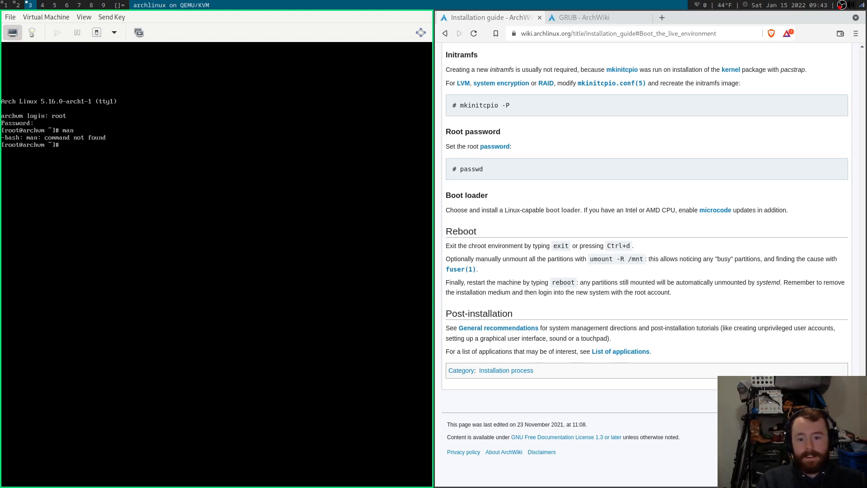
{"action": "type", "text": "m"}
{"action": "key", "text": "BackSpace"}
{"action": "type", "text": "pacman -"}
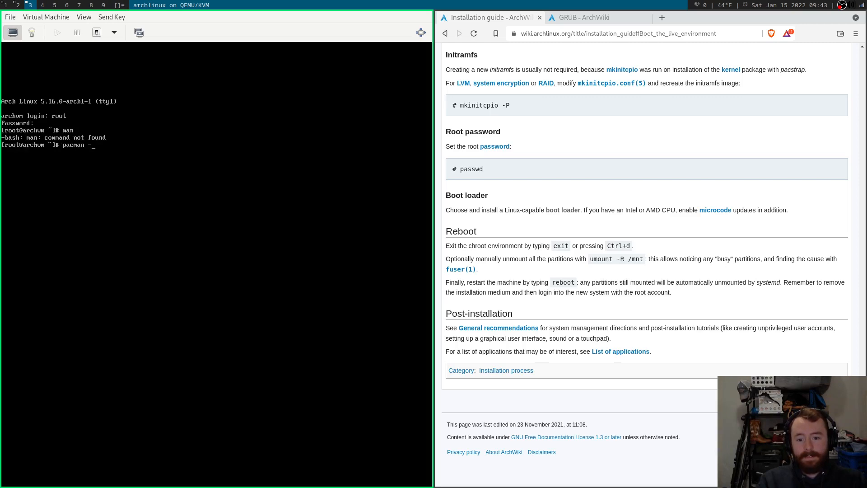
{"action": "type", "text": "S man"}
{"action": "key", "text": "Return"}
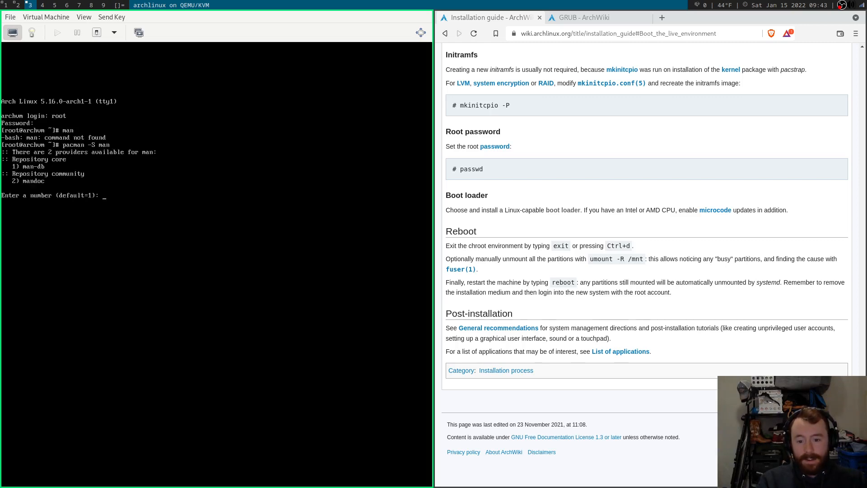
{"action": "key", "text": "Return"}
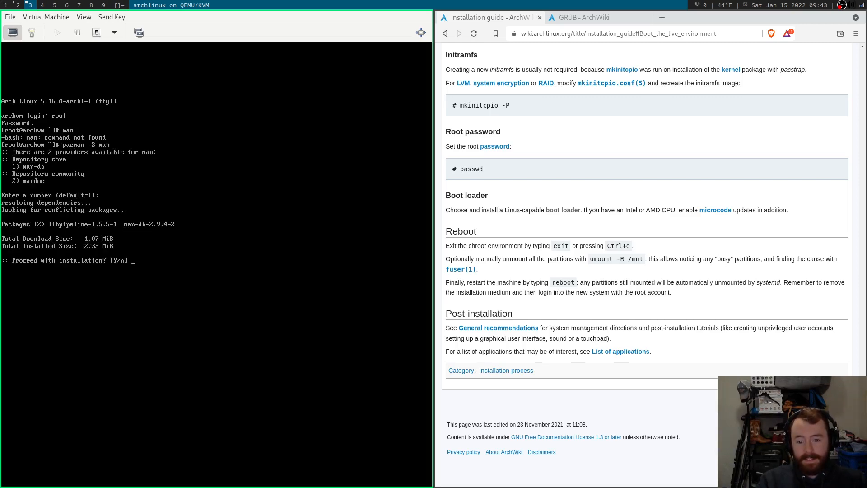
{"action": "key", "text": "Return"}
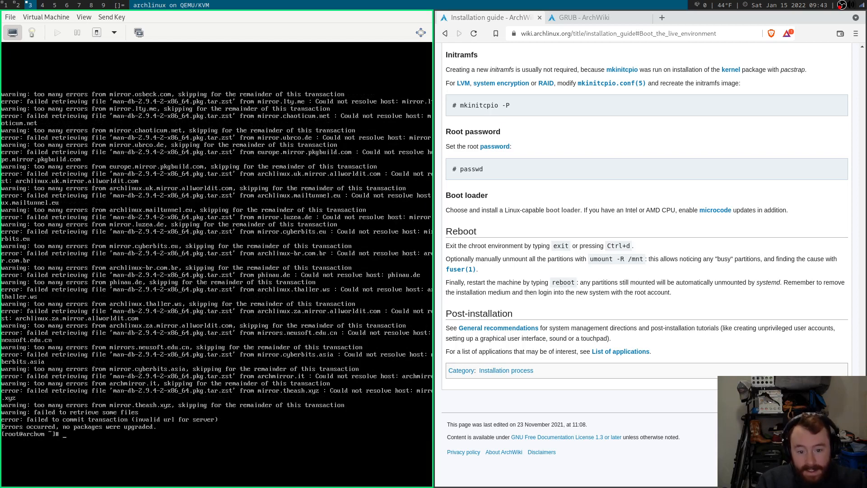
Run pacman -Syyu man and ping archlinux.org, both failing due to no network.
{"action": "type", "text": "pacman -"}
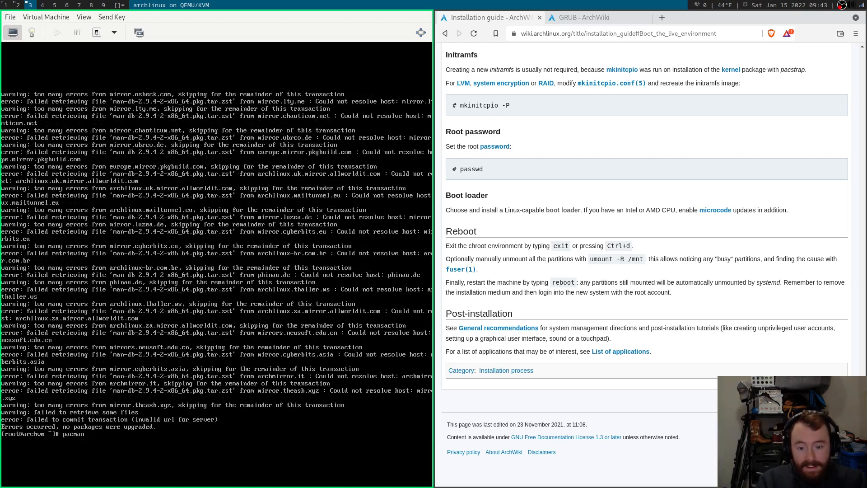
{"action": "type", "text": "Syyu man"}
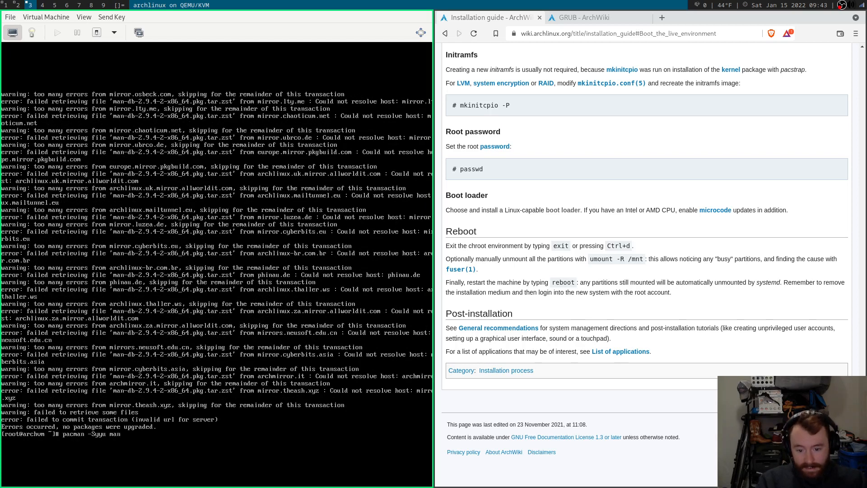
{"action": "key", "text": "Return"}
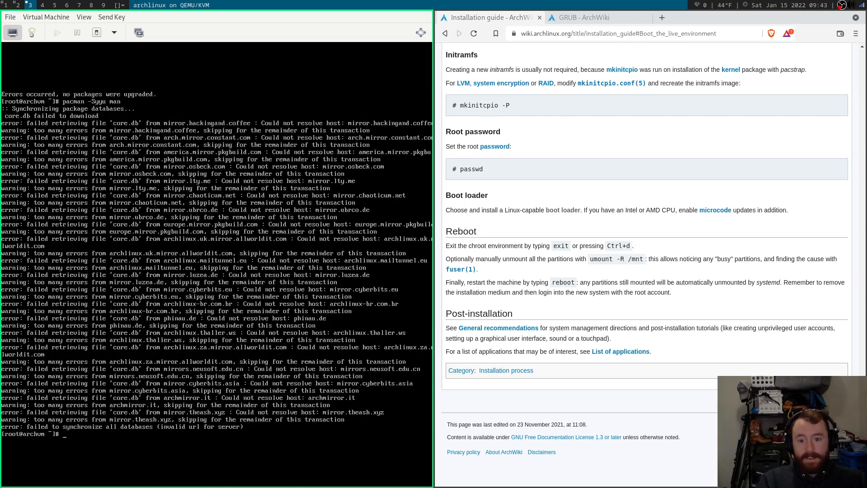
{"action": "type", "text": "ping"}
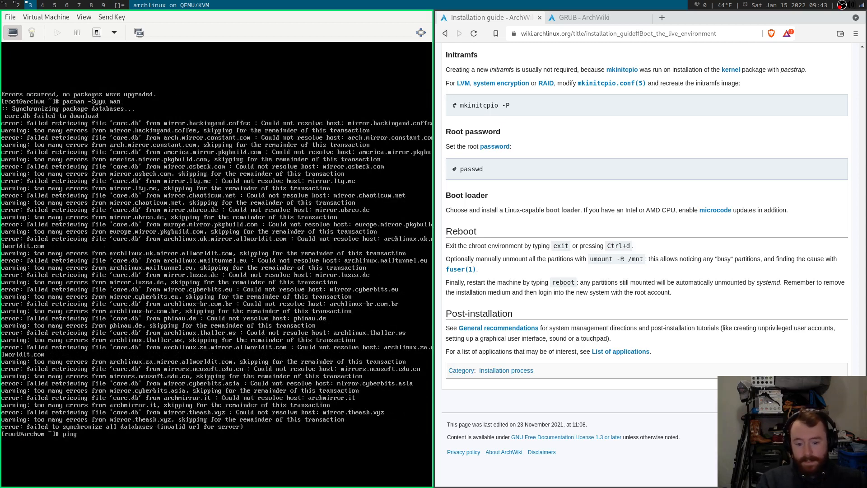
{"action": "type", "text": " archlinux."}
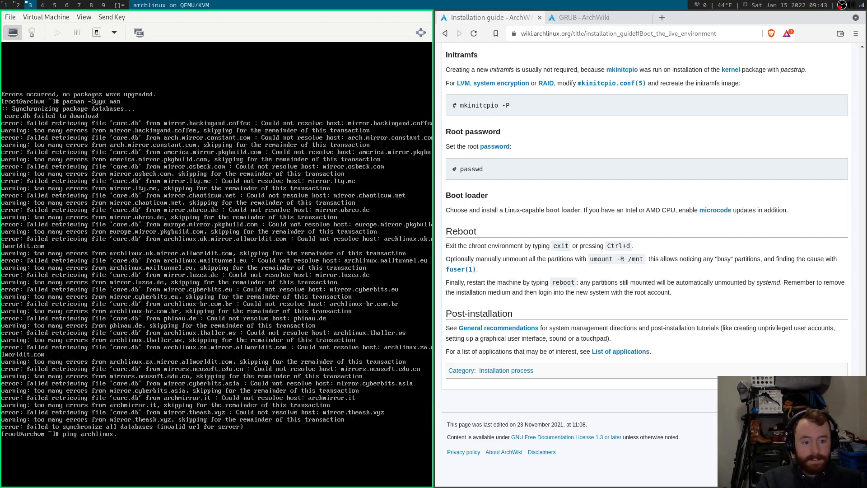
{"action": "type", "text": "org"}
{"action": "key", "text": "Return"}
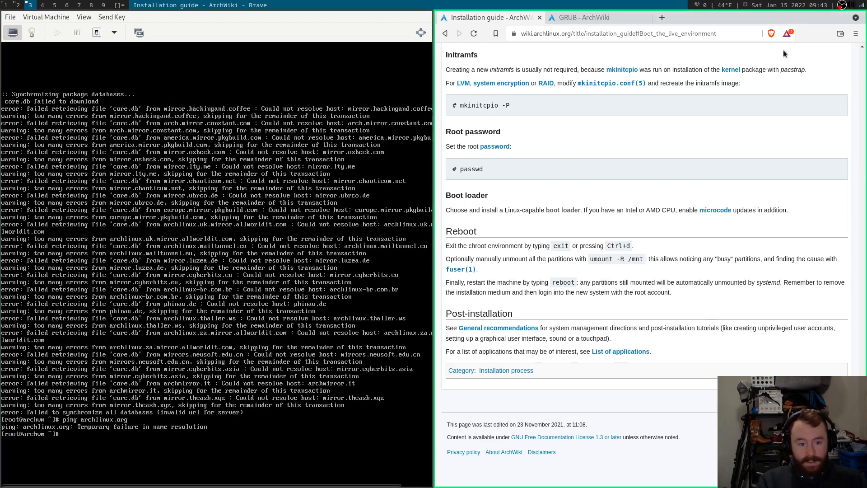
{"action": "key", "text": "Home"}
{"action": "scroll", "coordinate": [671, 147], "scroll_direction": "down", "scroll_amount": 10}
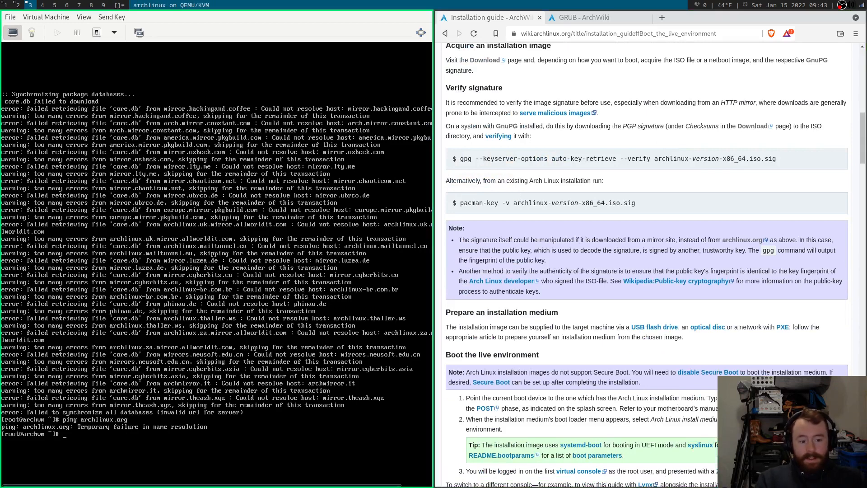
Try nmtui, then enable and start NetworkManager with systemctl enable --now.
{"action": "type", "text": "nm"}
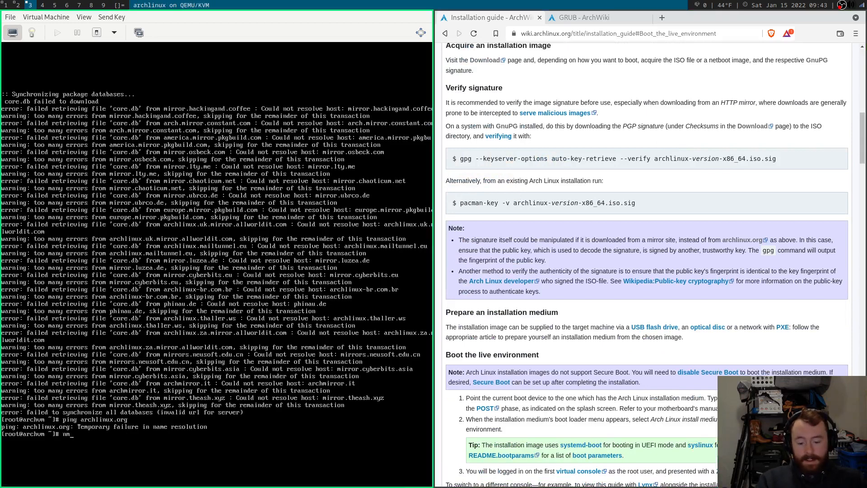
{"action": "key", "text": "Tab"}
{"action": "key", "text": "Tab"}
{"action": "type", "text": "tui"}
{"action": "key", "text": "Return"}
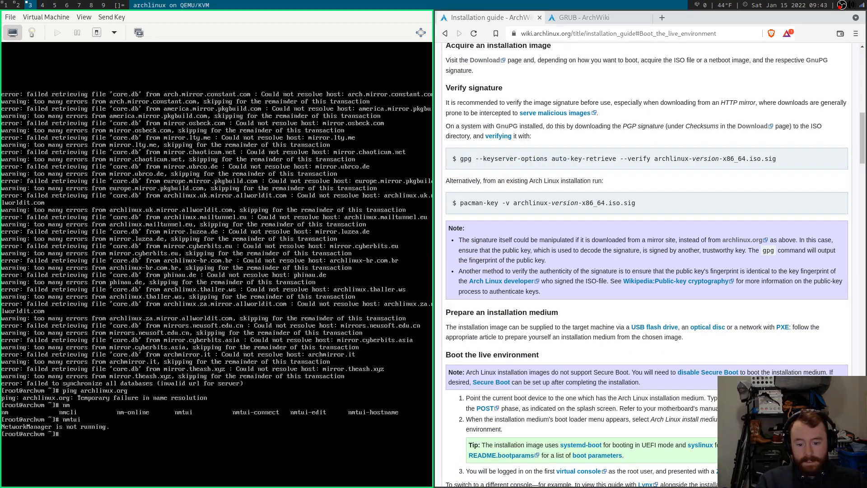
{"action": "type", "text": "systemctl enable"}
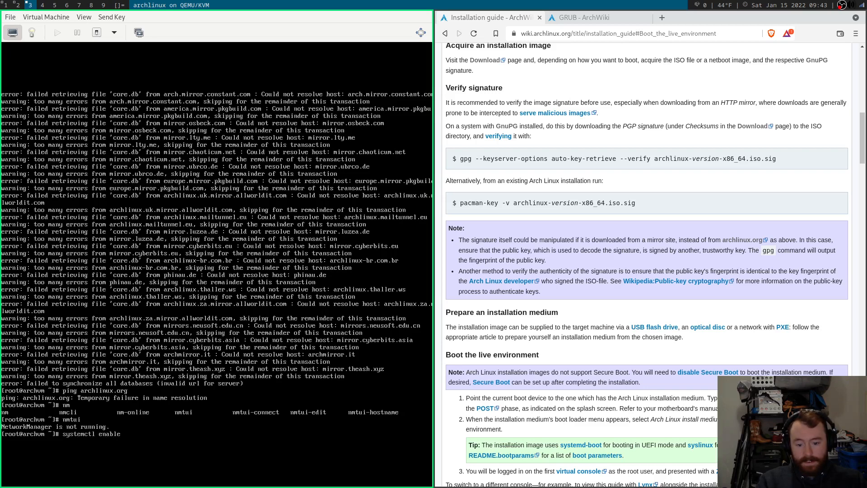
{"action": "type", "text": " --now networkManager"}
{"action": "key", "text": "Return"}
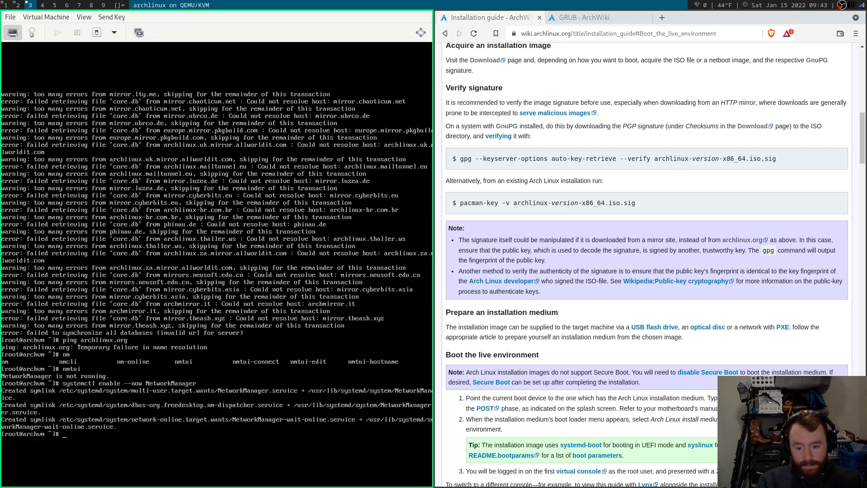
Confirm in nmtui that Wired connection 1 exists, then return to an empty shell prompt.
{"action": "type", "text": "n"}
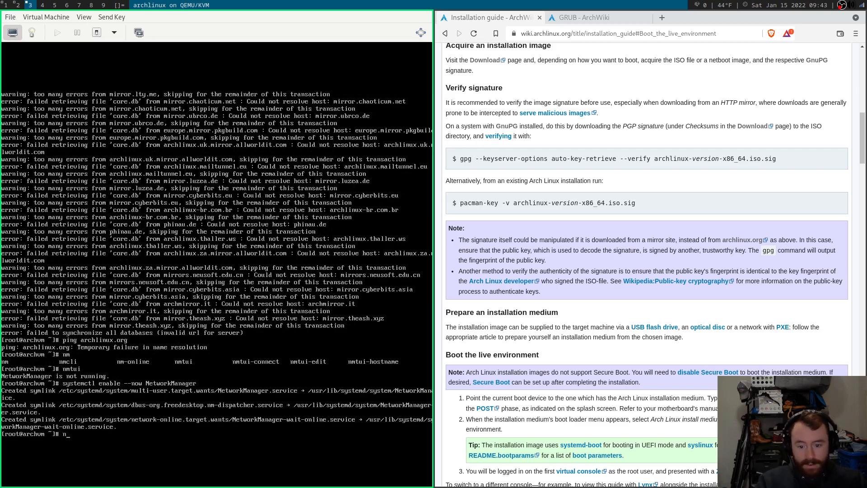
{"action": "type", "text": "mtui"}
{"action": "key", "text": "Return"}
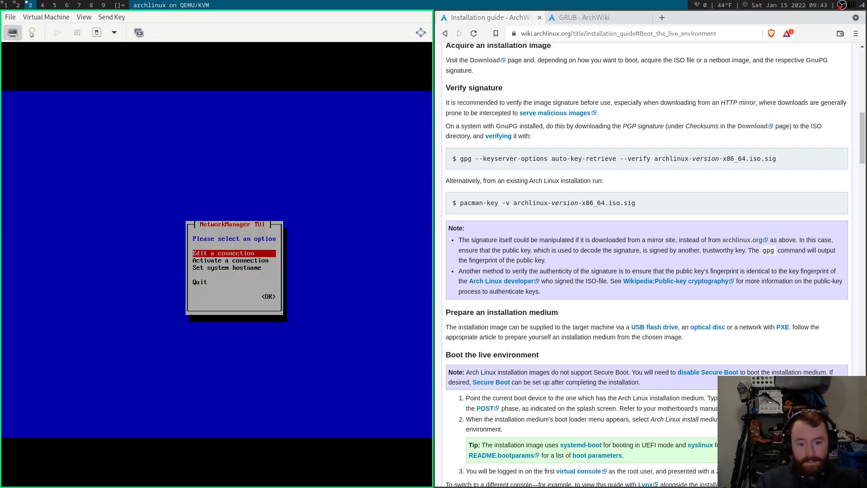
{"action": "key", "text": "Return"}
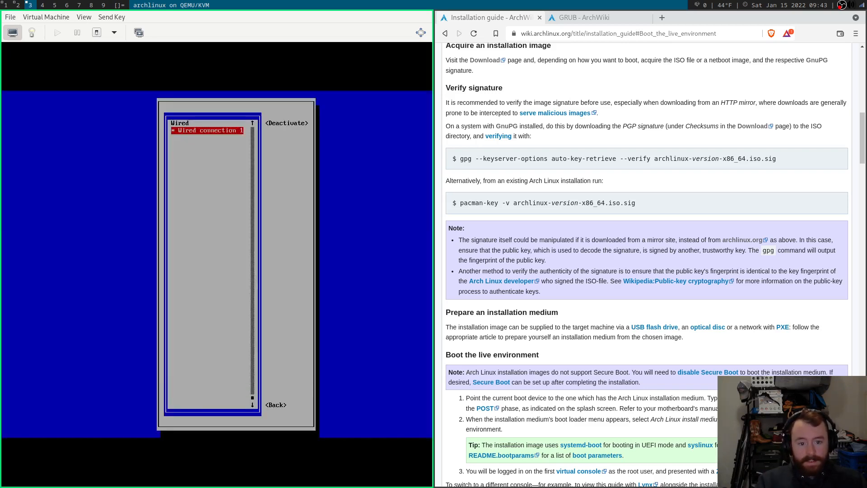
{"action": "key", "text": "Escape"}
{"action": "key", "text": "Escape"}
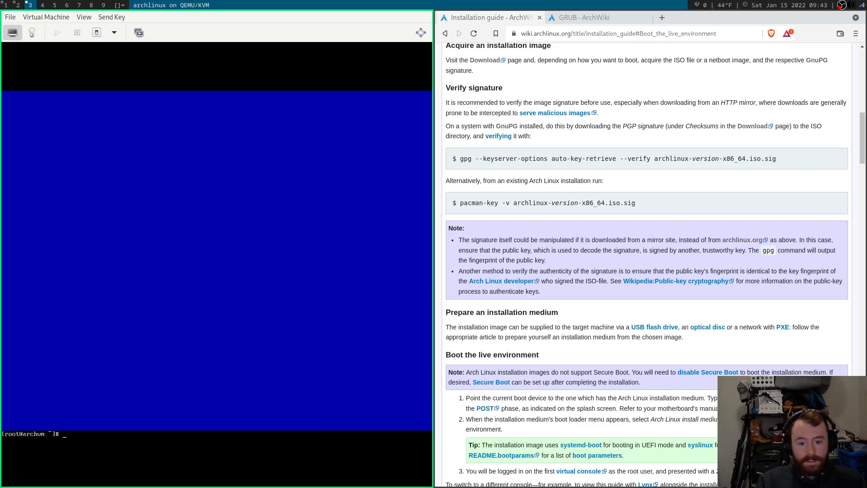
{"action": "key", "text": "BackSpace"}
{"action": "key", "text": "BackSpace"}
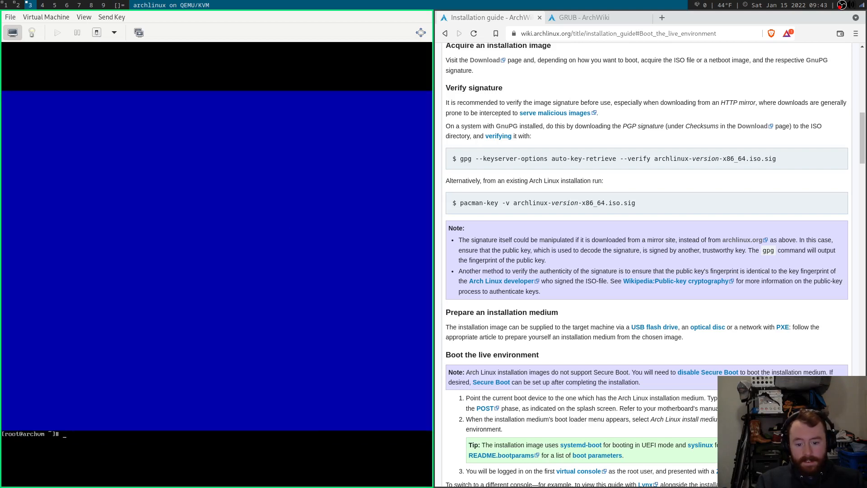
Ping bwestbro.com successfully with 0% loss, then sync and upgrade packages with pacman -Syyu.
{"action": "type", "text": "ping bwestbro.com"}
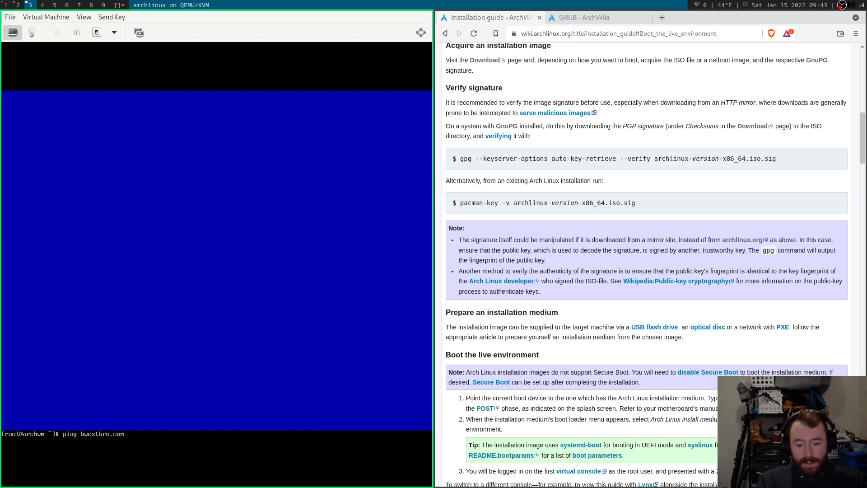
{"action": "key", "text": "Return"}
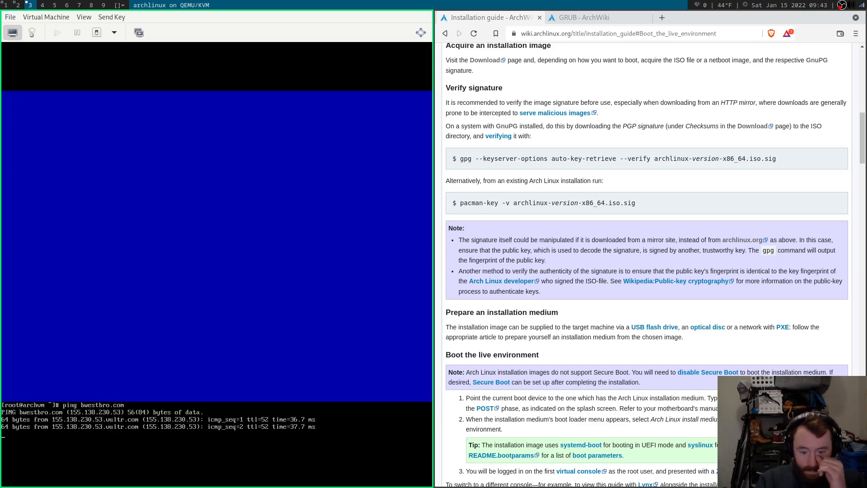
{"action": "key", "text": "ctrl+c"}
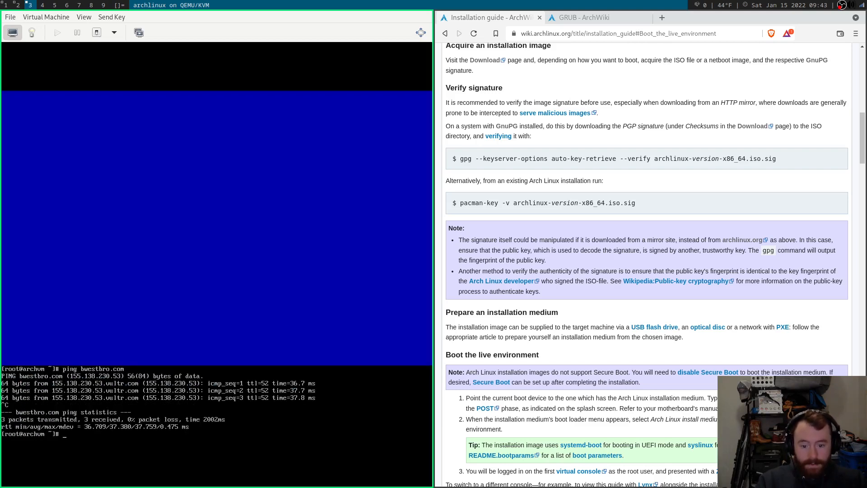
{"action": "type", "text": "pacman -Syyu"}
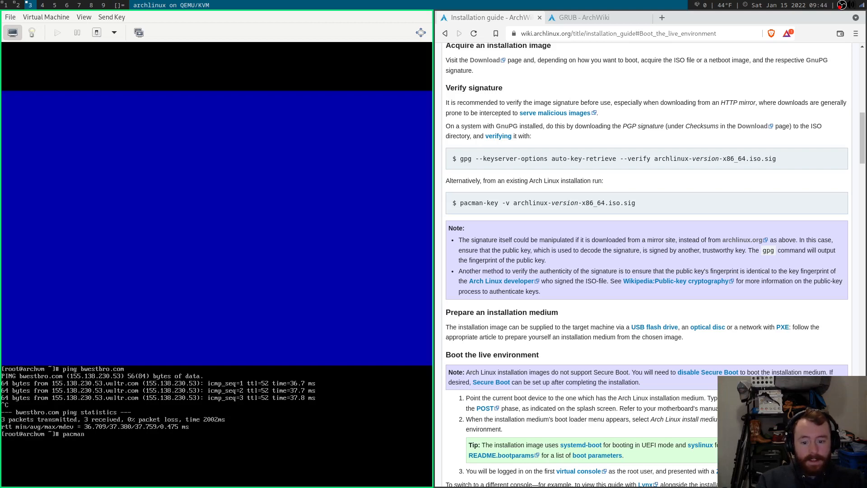
{"action": "key", "text": "Return"}
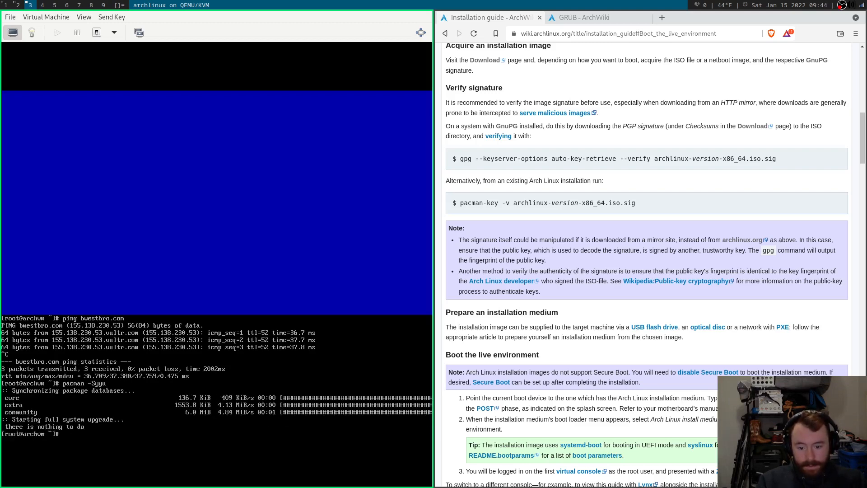
Install man with pacman -S man using defaults and open the useradd manual page.
{"action": "type", "text": "pacman "}
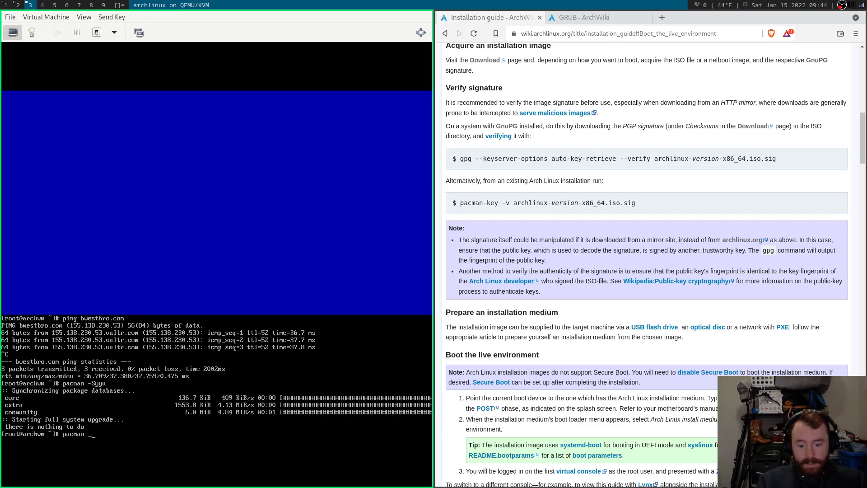
{"action": "type", "text": "-S man"}
{"action": "key", "text": "Return"}
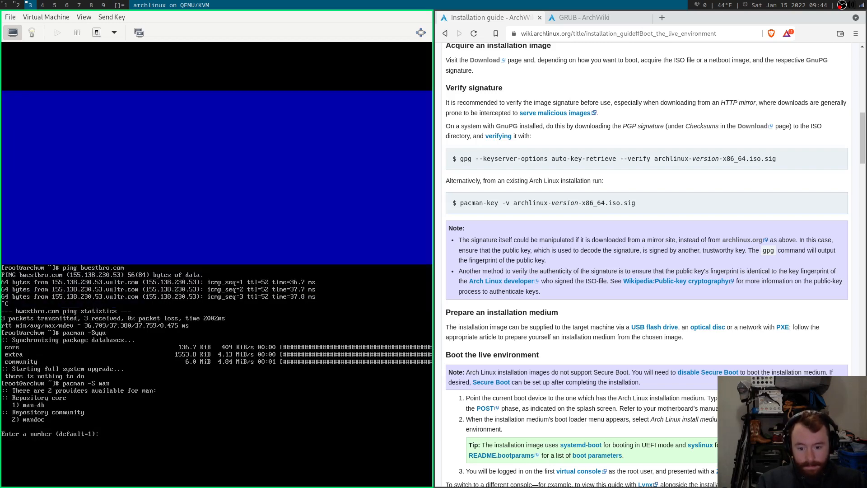
{"action": "key", "text": "Return"}
{"action": "key", "text": "Return"}
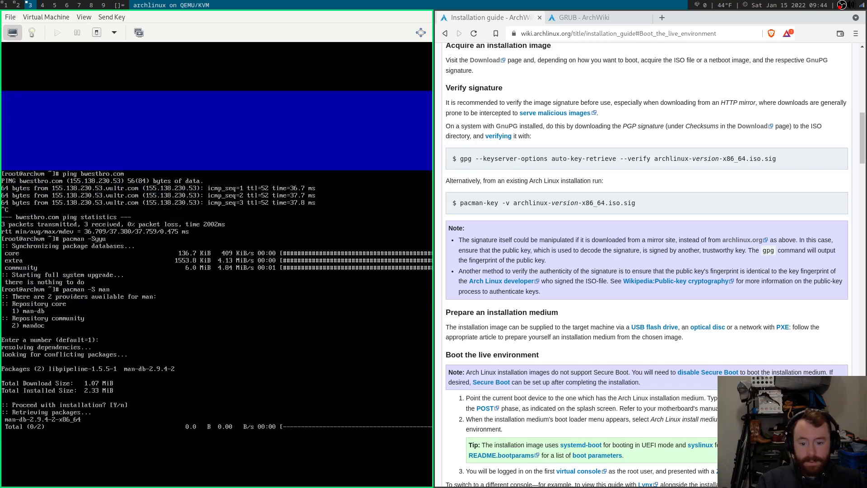
{"action": "type", "text": "m"}
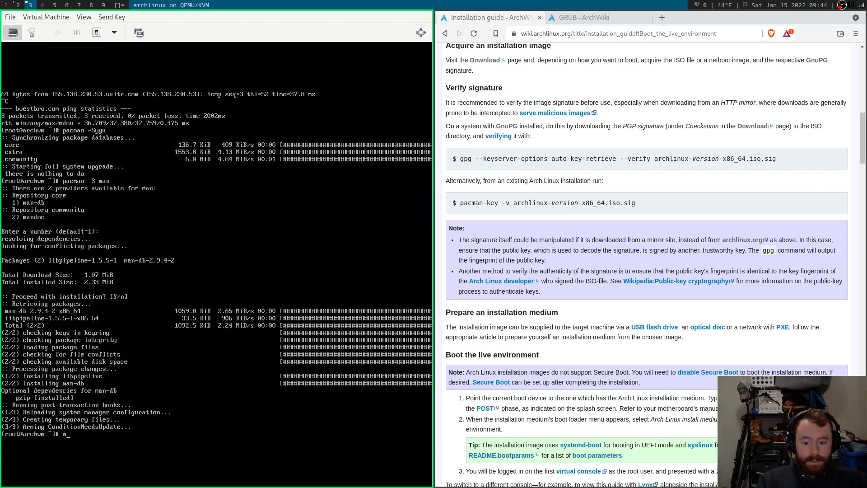
{"action": "type", "text": "an useradd"}
{"action": "key", "text": "Return"}
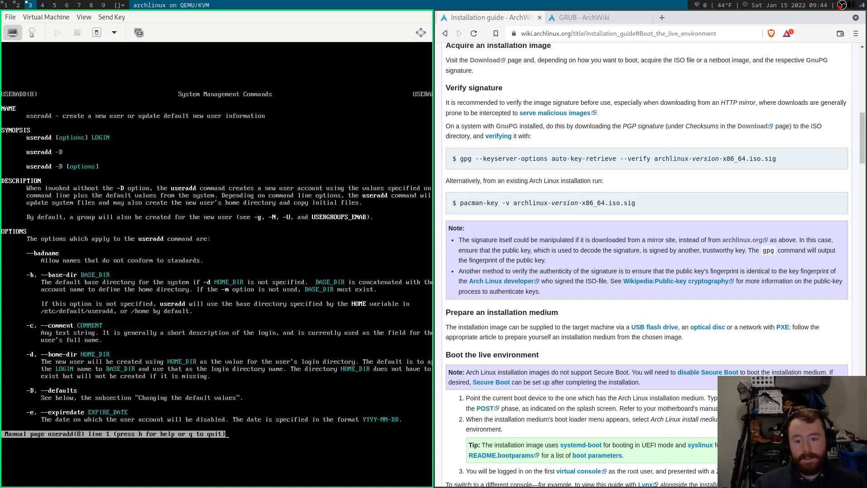
Create the new user account with useradd and add it to the wheel group with usermod -aG.
{"action": "key", "text": "Down"}
{"action": "key", "text": "Down"}
{"action": "key", "text": "Down"}
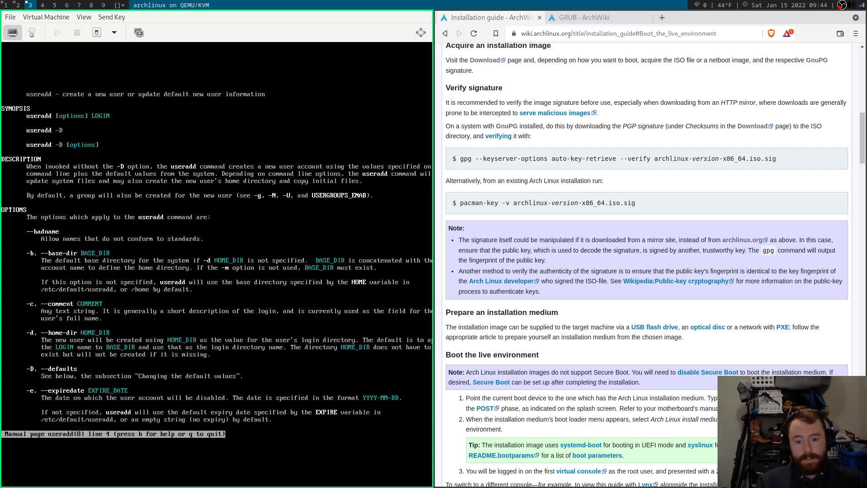
{"action": "key", "text": "Down"}
{"action": "key", "text": "Down"}
{"action": "key", "text": "Down"}
{"action": "key", "text": "Down"}
{"action": "key", "text": "Down"}
{"action": "key", "text": "Down"}
{"action": "key", "text": "Down"}
{"action": "key", "text": "Down"}
{"action": "key", "text": "Down"}
{"action": "key", "text": "Down"}
{"action": "key", "text": "Down"}
{"action": "key", "text": "Down"}
{"action": "key", "text": "Down"}
{"action": "key", "text": "Down"}
{"action": "key", "text": "Down"}
{"action": "key", "text": "Down"}
{"action": "key", "text": "Down"}
{"action": "key", "text": "Down"}
{"action": "key", "text": "Down"}
{"action": "key", "text": "Down"}
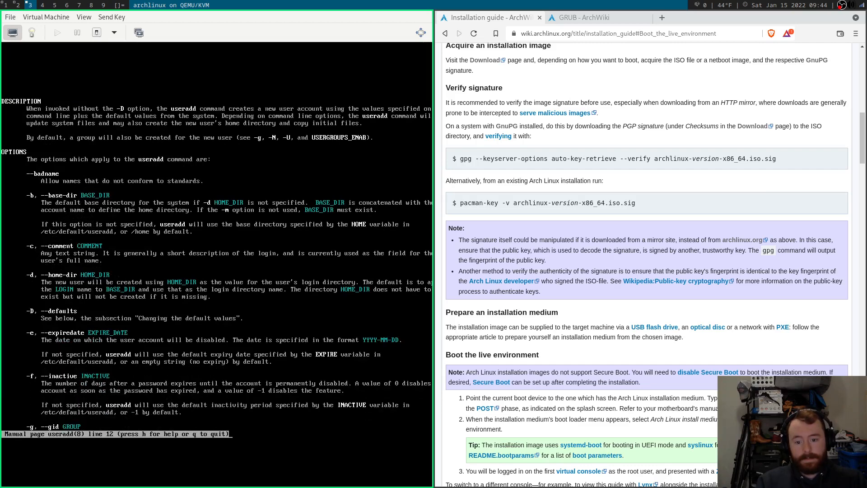
{"action": "key", "text": "Down"}
{"action": "key", "text": "Down"}
{"action": "key", "text": "Down"}
{"action": "key", "text": "Down"}
{"action": "key", "text": "Down"}
{"action": "key", "text": "Down"}
{"action": "key", "text": "Down"}
{"action": "key", "text": "Down"}
{"action": "key", "text": "Down"}
{"action": "key", "text": "Down"}
{"action": "key", "text": "Down"}
{"action": "key", "text": "Down"}
{"action": "key", "text": "Down"}
{"action": "key", "text": "Down"}
{"action": "key", "text": "Down"}
{"action": "key", "text": "Down"}
{"action": "key", "text": "Down"}
{"action": "key", "text": "Down"}
{"action": "key", "text": "Down"}
{"action": "key", "text": "Down"}
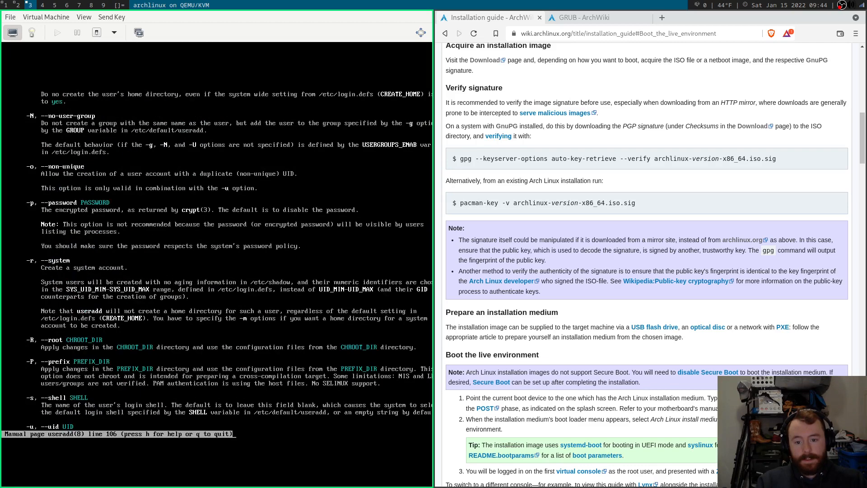
{"action": "type", "text": "quseradd brent"}
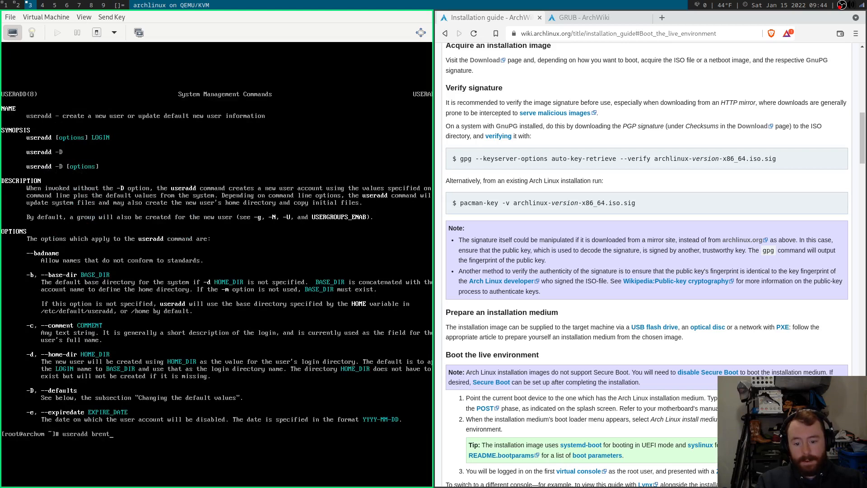
{"action": "key", "text": "Return"}
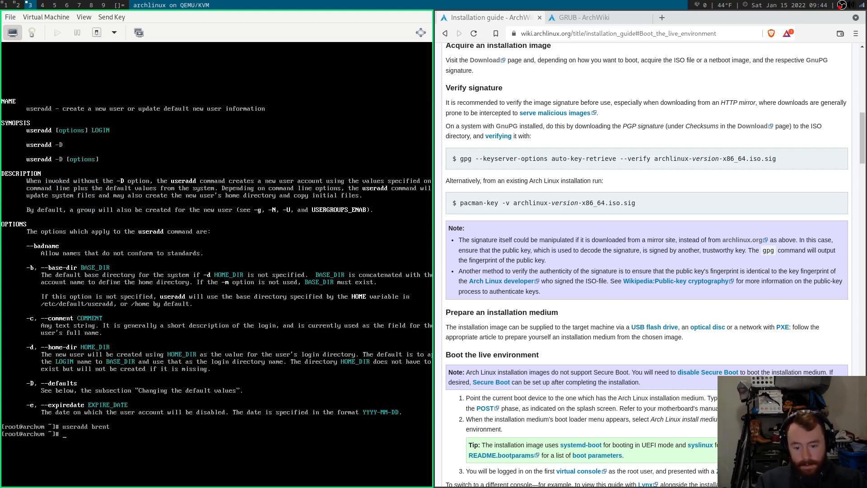
{"action": "type", "text": "use"}
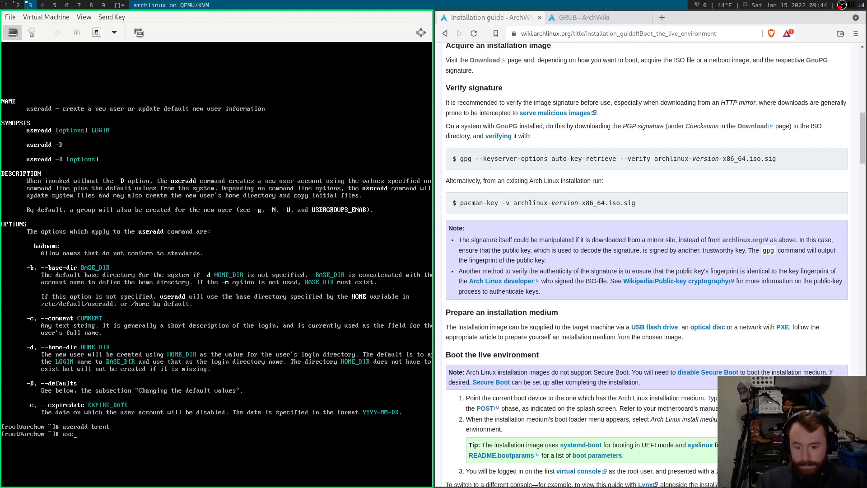
{"action": "type", "text": "rmod -aG"}
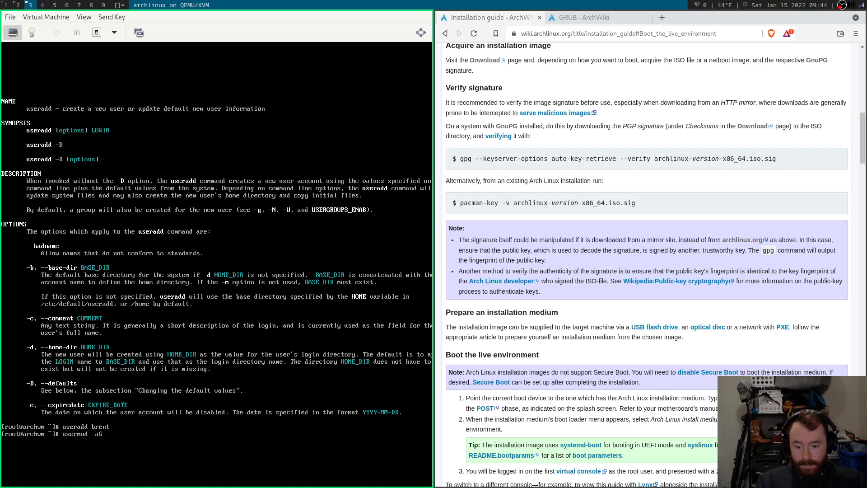
{"action": "type", "text": " wheel brent"}
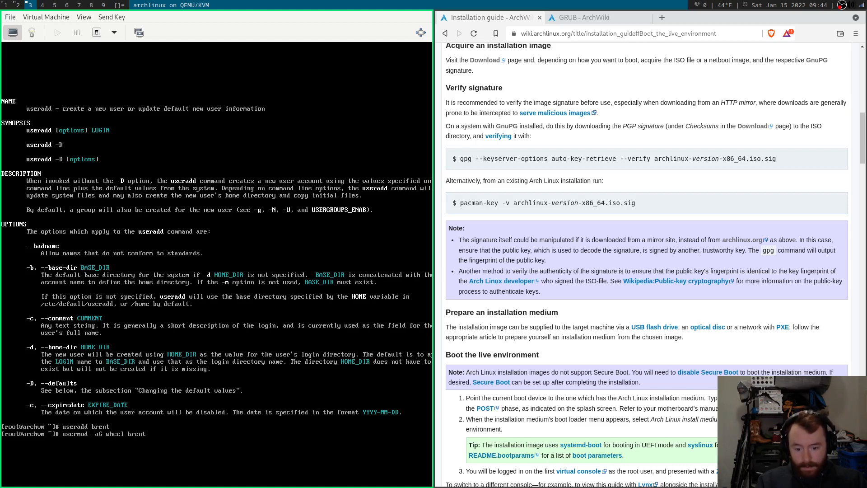
{"action": "key", "text": "Return"}
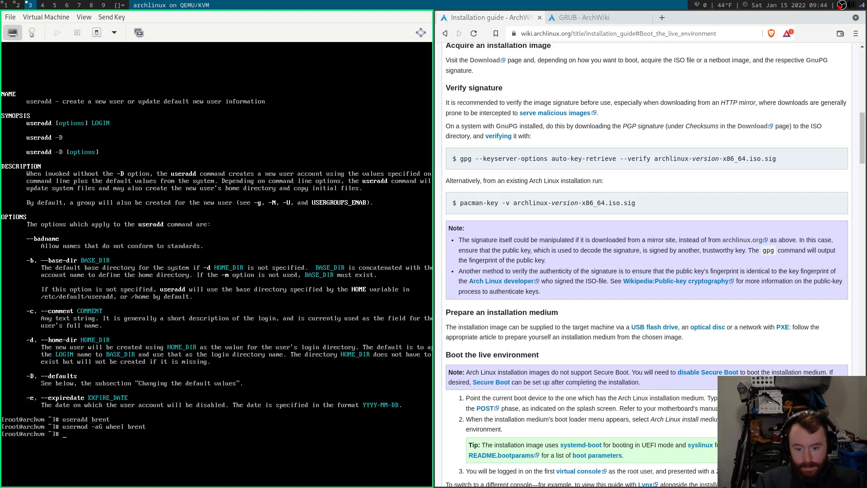
Open the sudoers file with visudo, using vim as the editor (EDITOR=vim visudo).
{"action": "type", "text": "visudo"}
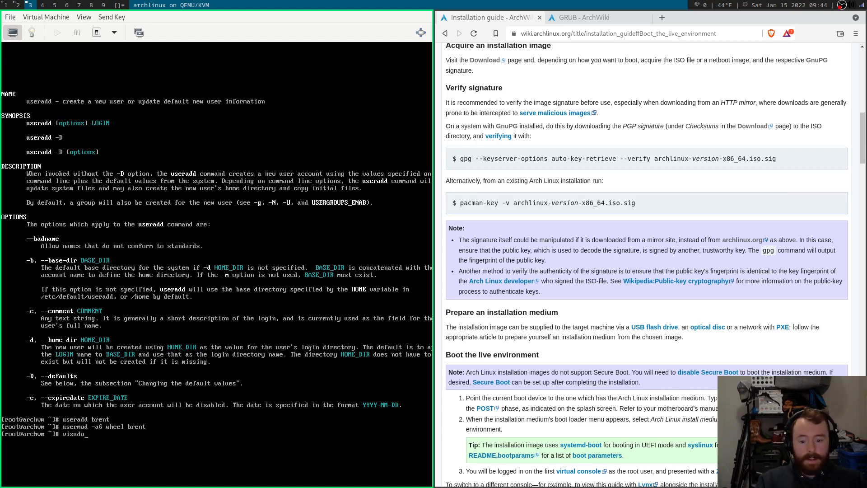
{"action": "key", "text": "Return"}
{"action": "key", "text": "Up"}
{"action": "key", "text": "Home"}
{"action": "type", "text": "EDITOR="}
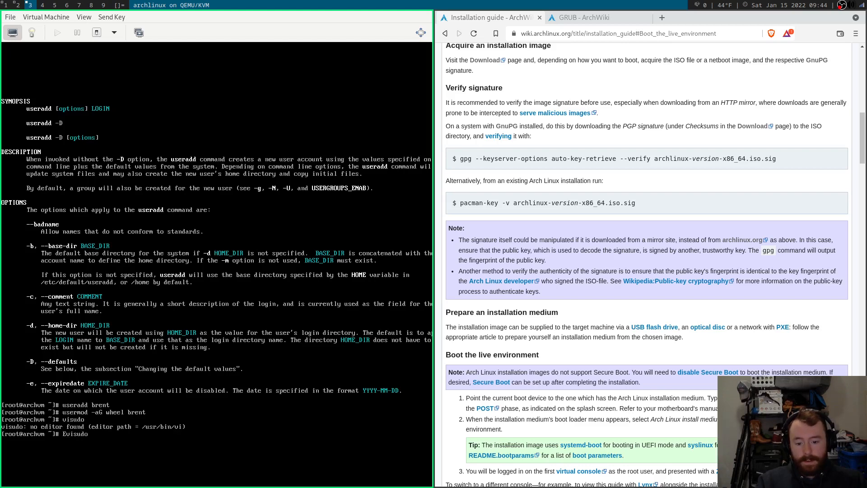
{"action": "type", "text": "vim"}
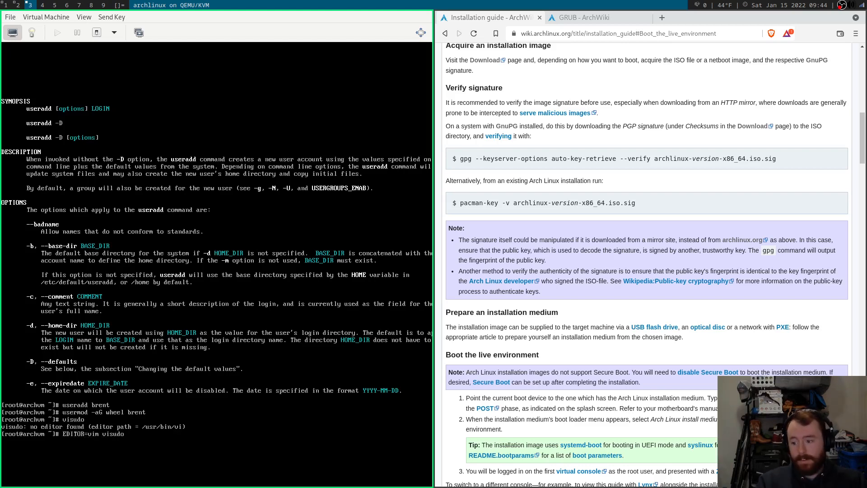
{"action": "key", "text": "Return"}
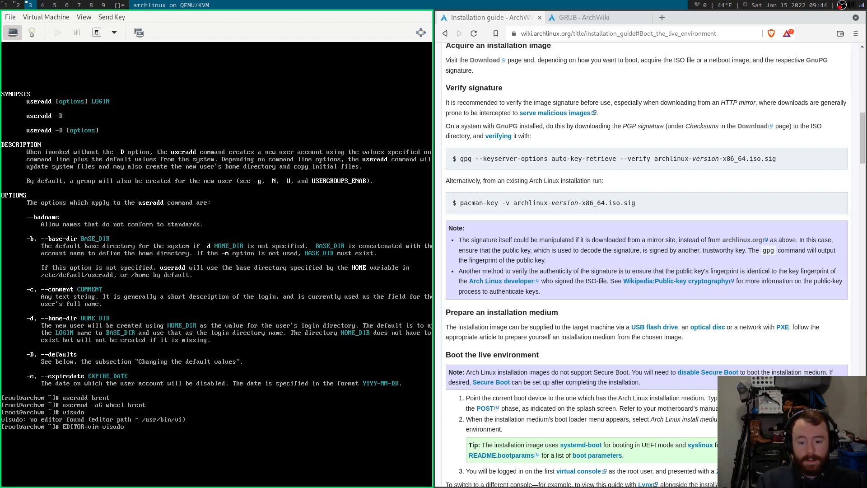
Uncomment the %wheel ALL=(ALL) ALL rule in sudoers and exit vim.
{"action": "type", "text": "/wheel"}
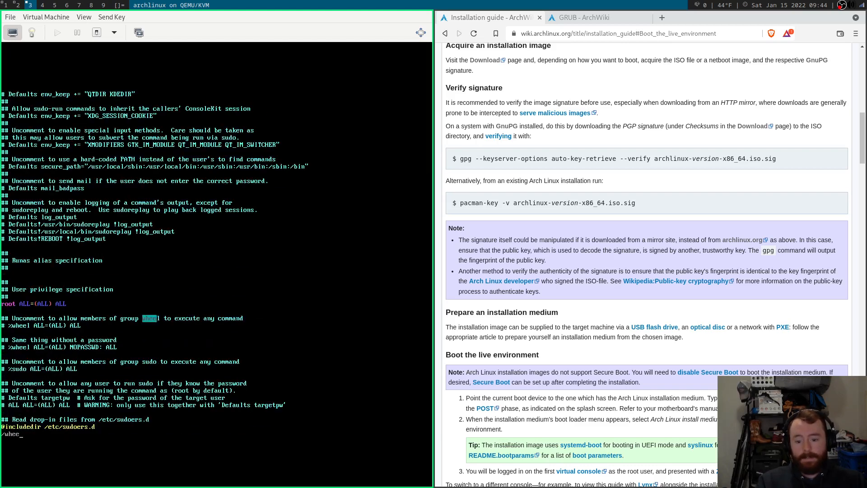
{"action": "key", "text": "Return"}
{"action": "key", "text": "Return"}
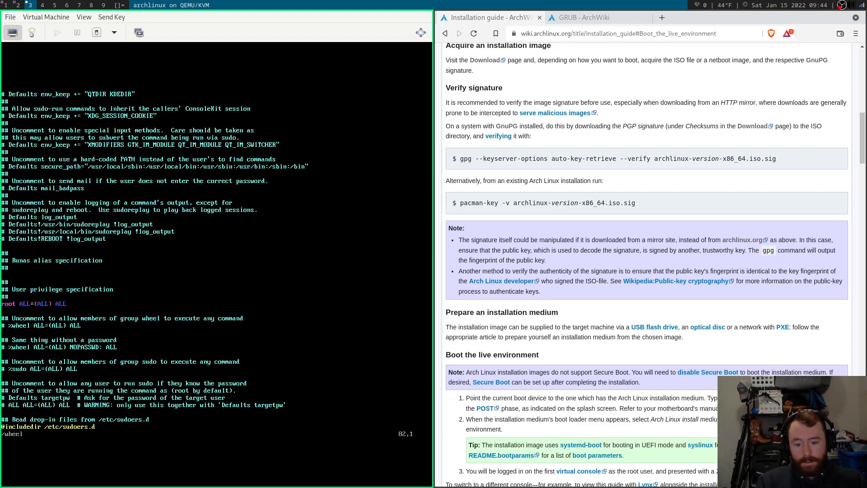
{"action": "key", "text": "x"}
{"action": "key", "text": "x"}
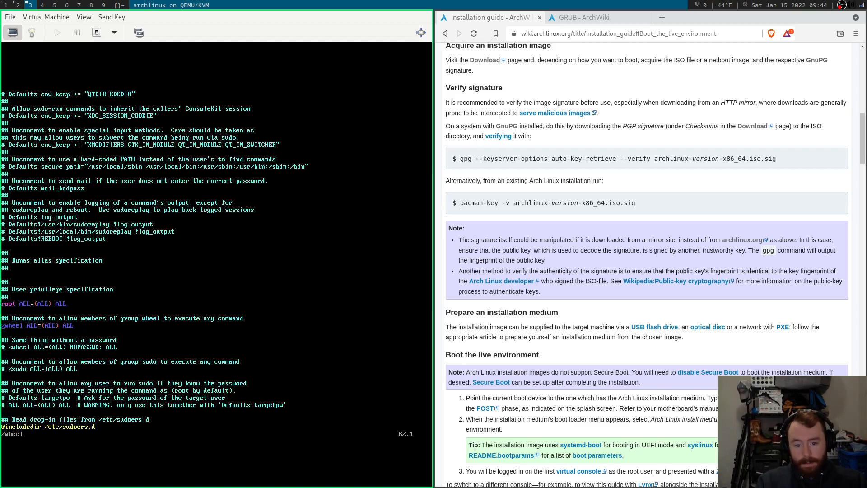
{"action": "type", "text": ":q"}
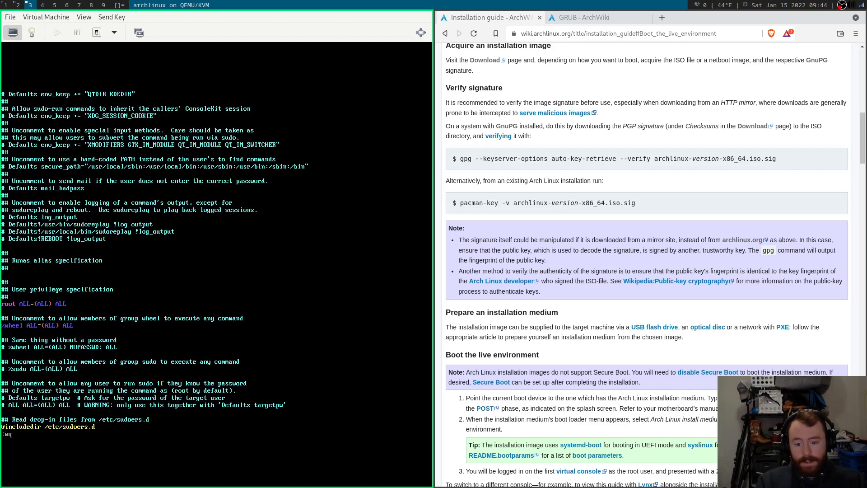
{"action": "key", "text": "Return"}
Set the new user's password with passwd, then log out of the root shell.
{"action": "type", "text": "sudo"}
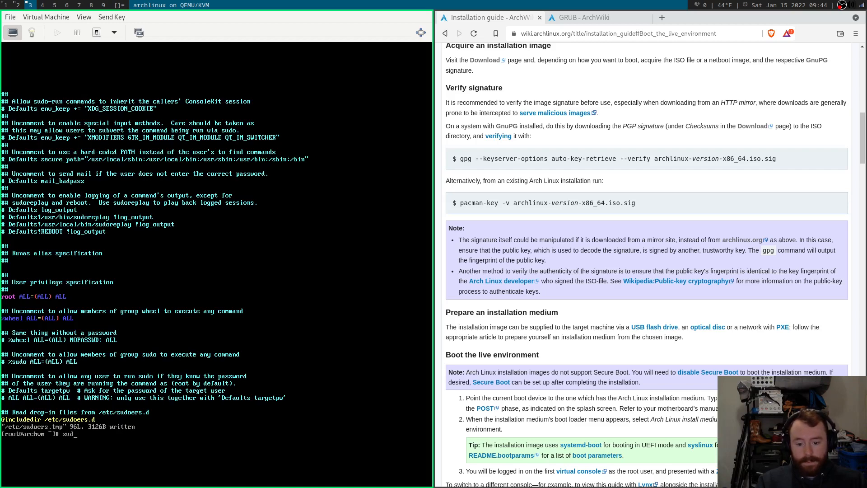
{"action": "key", "text": "Tab"}
{"action": "key", "text": "Tab"}
{"action": "key", "text": "ctrl+c"}
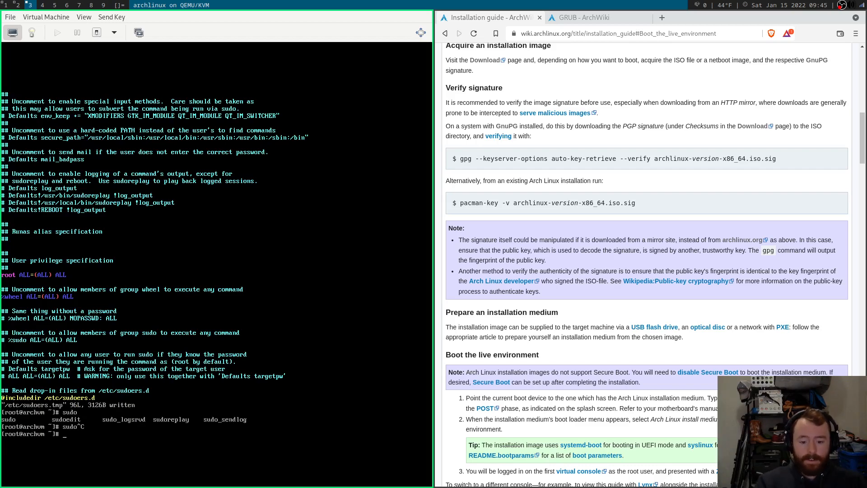
{"action": "type", "text": "passwd"}
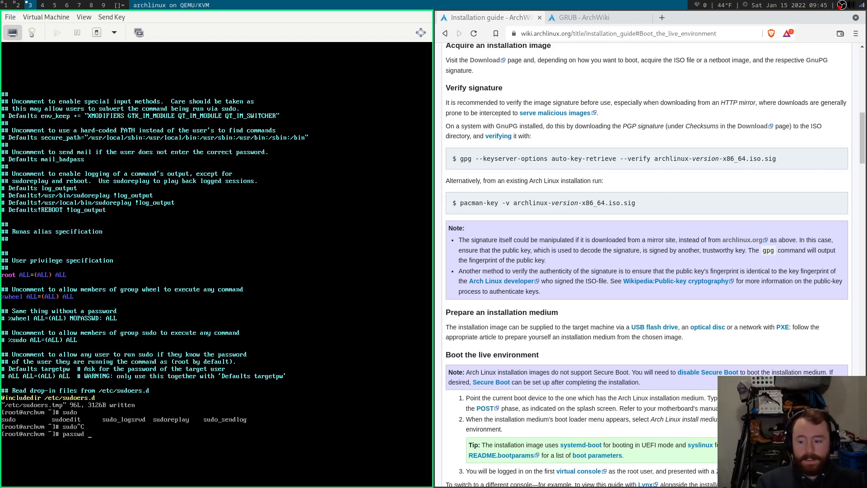
{"action": "type", "text": " brent"}
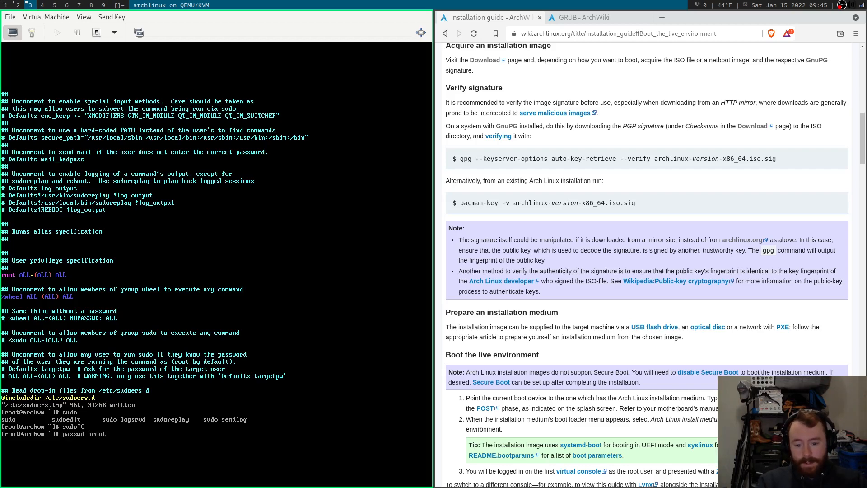
{"action": "key", "text": "Return"}
{"action": "key", "text": "Return"}
{"action": "key", "text": "Return"}
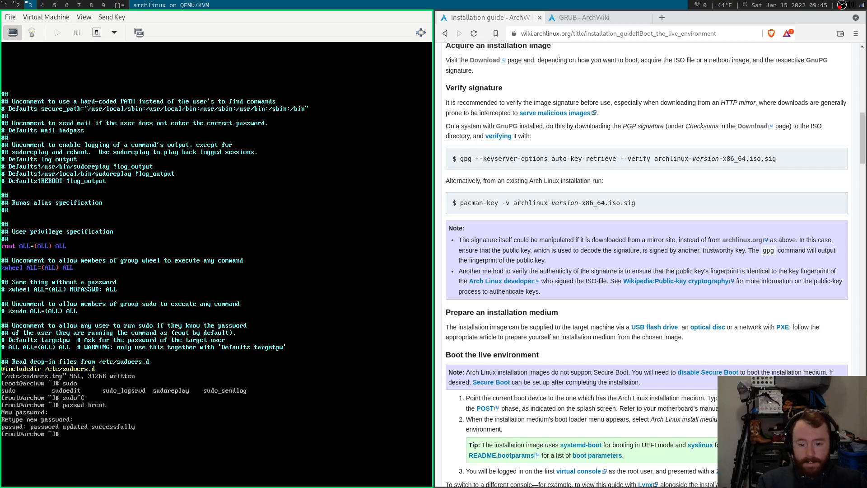
{"action": "key", "text": "ctrl+d"}
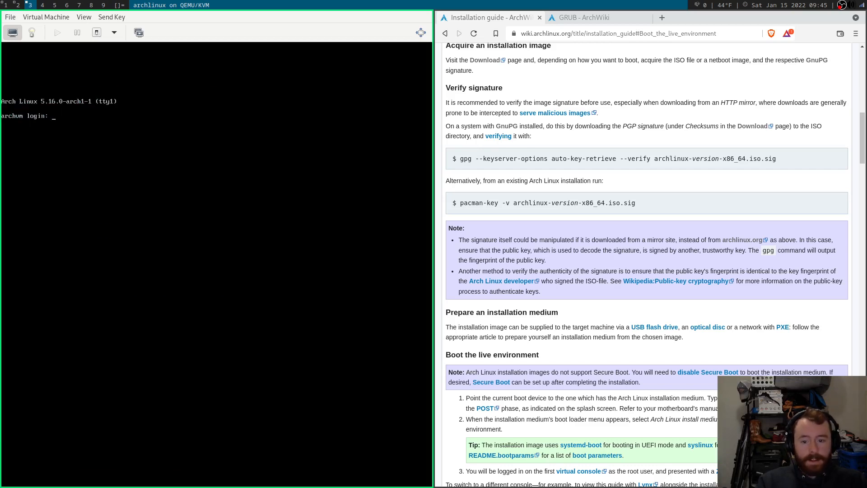
Log in as the new user and create its missing home directory with sudo mkdir -p.
{"action": "type", "text": "brent"}
{"action": "key", "text": "Return"}
{"action": "key", "text": "Return"}
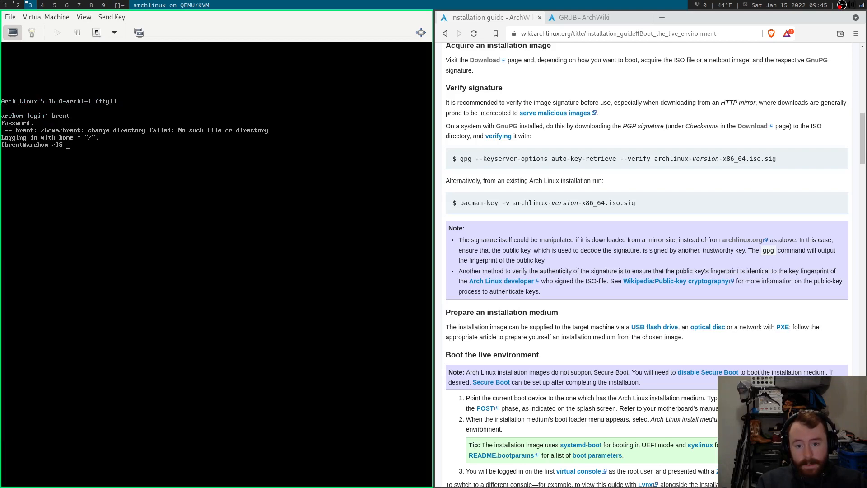
{"action": "type", "text": "pwd"}
{"action": "key", "text": "Return"}
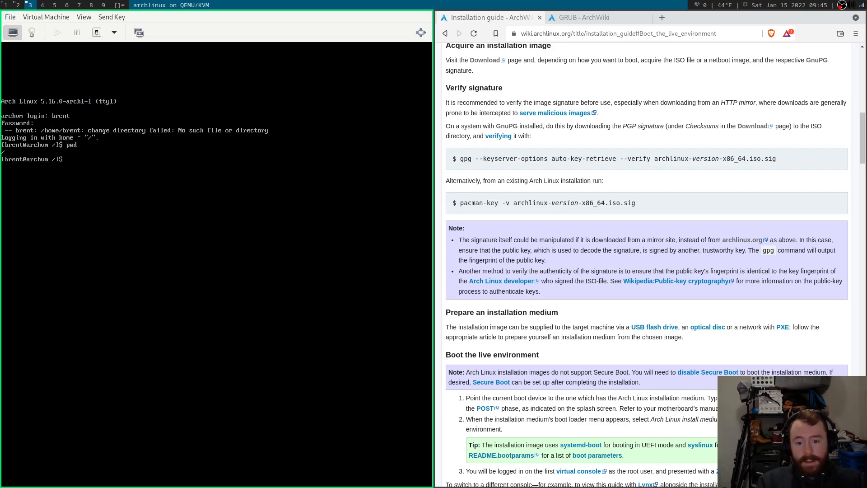
{"action": "type", "text": "mkdir -p /hom"}
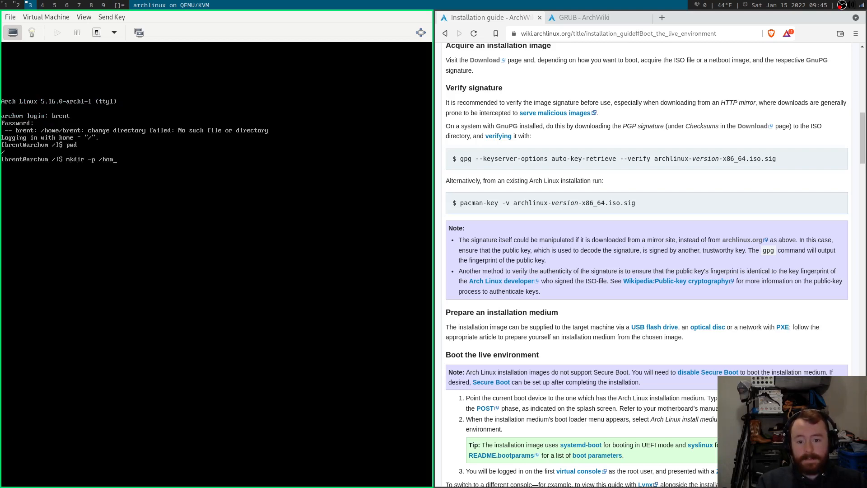
{"action": "type", "text": "e/brent"}
{"action": "key", "text": "Return"}
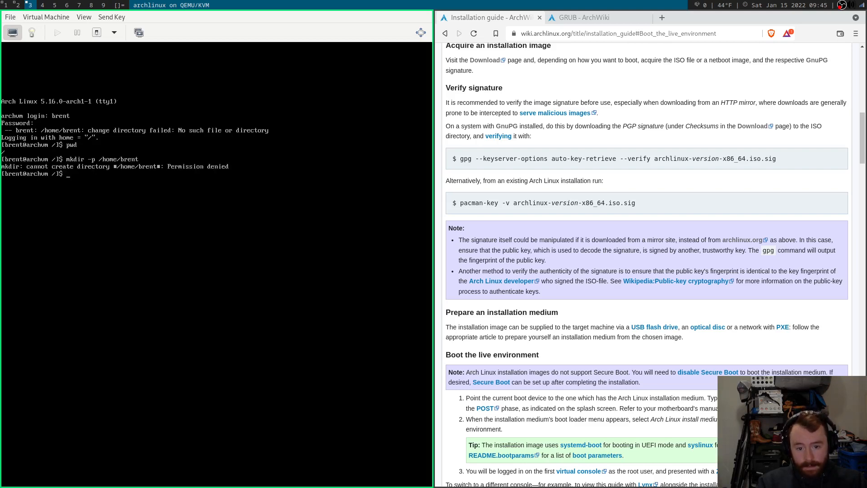
{"action": "key", "text": "Up"}
{"action": "key", "text": "Home"}
{"action": "type", "text": "sudo"}
{"action": "key", "text": "Return"}
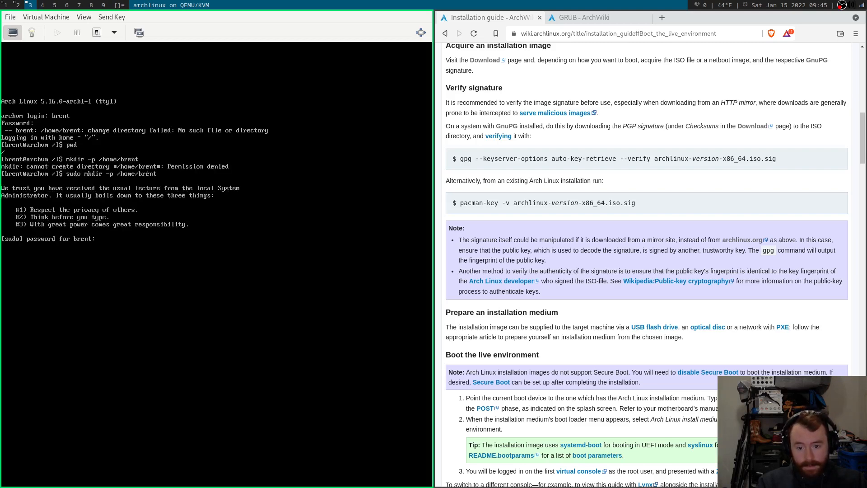
{"action": "key", "text": "Return"}
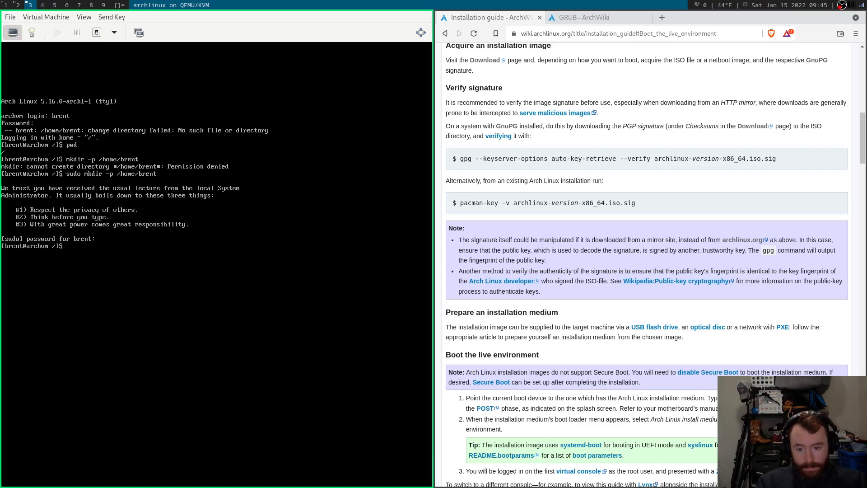
Log back in as the new user and confirm with pwd that the shell starts in its home directory.
{"action": "key", "text": "ctrl+d"}
{"action": "type", "text": "brent"}
{"action": "key", "text": "Return"}
{"action": "key", "text": "Return"}
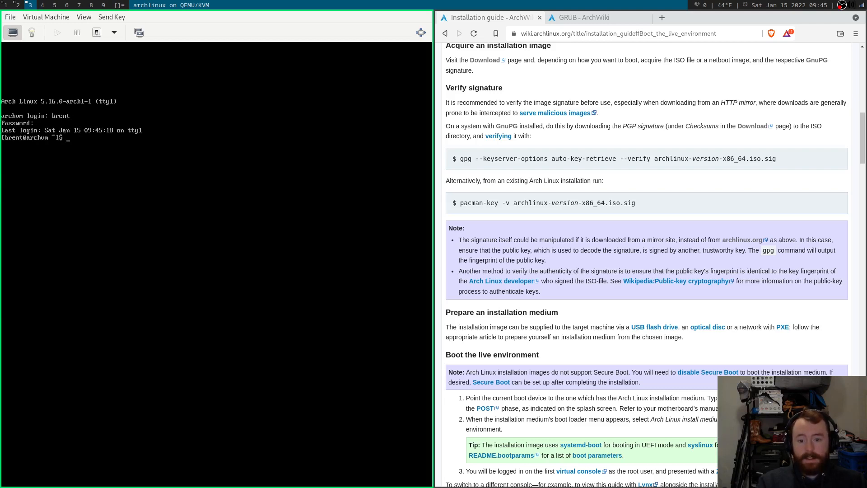
{"action": "type", "text": "ls"}
{"action": "key", "text": "Return"}
{"action": "type", "text": "pwd"}
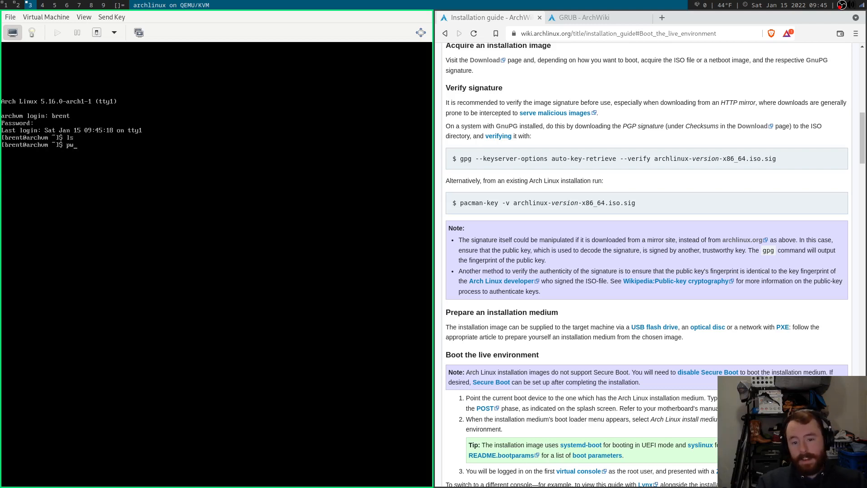
{"action": "key", "text": "Return"}
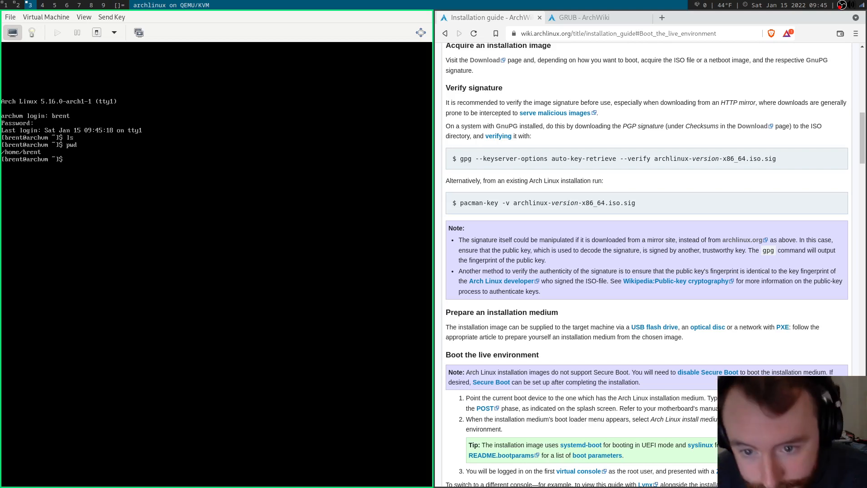